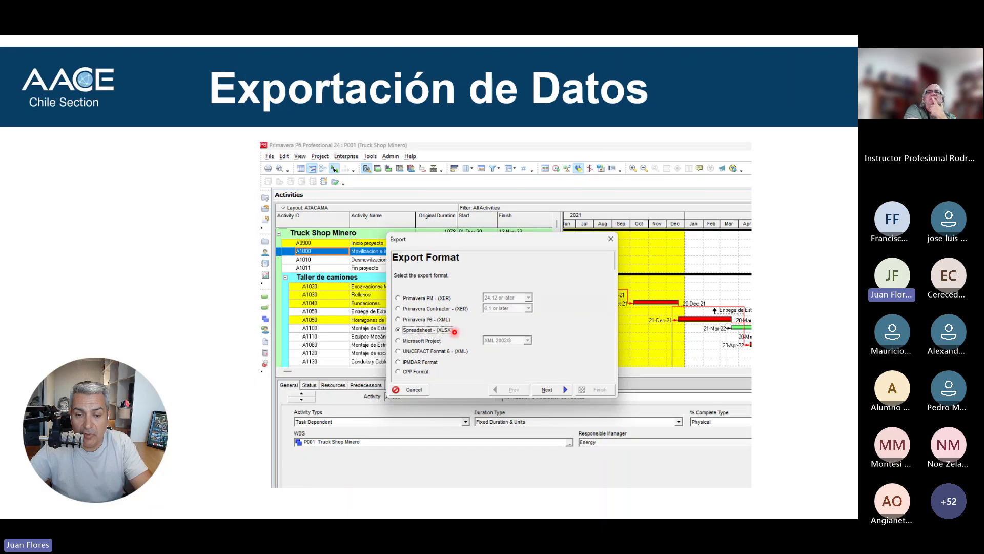
{"action": "left_click", "coordinate": [454, 332]}
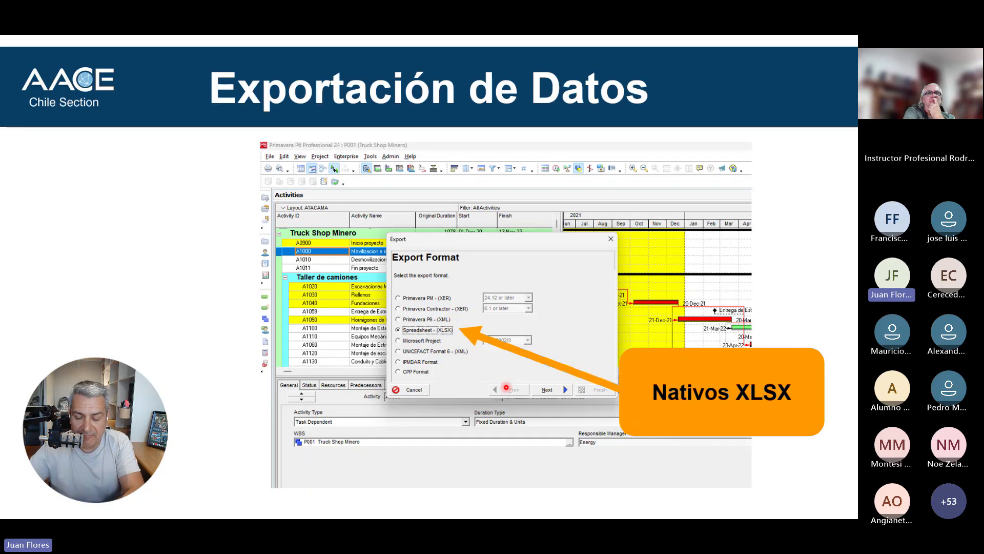
{"action": "key", "text": "Right"}
{"action": "key", "text": "Right"}
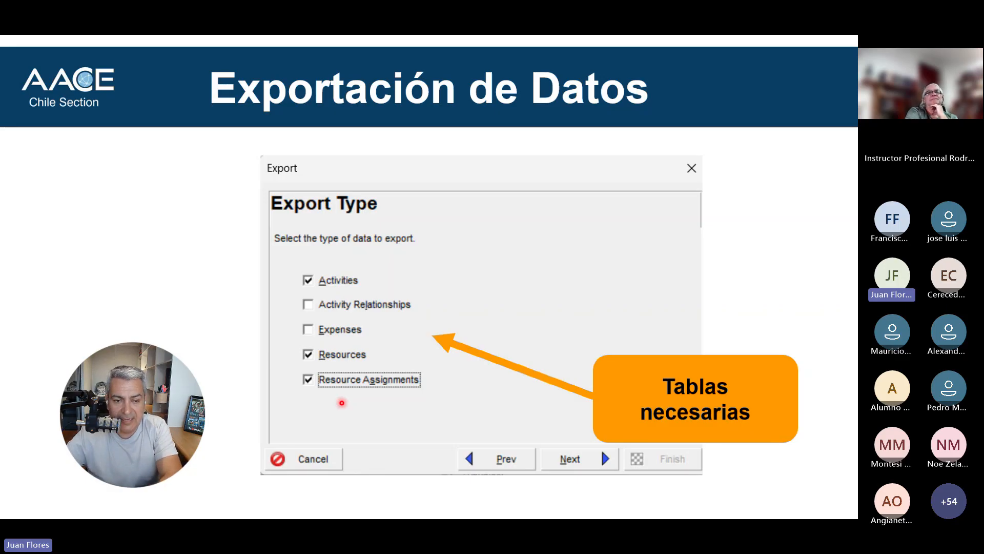
{"action": "key", "text": "Right"}
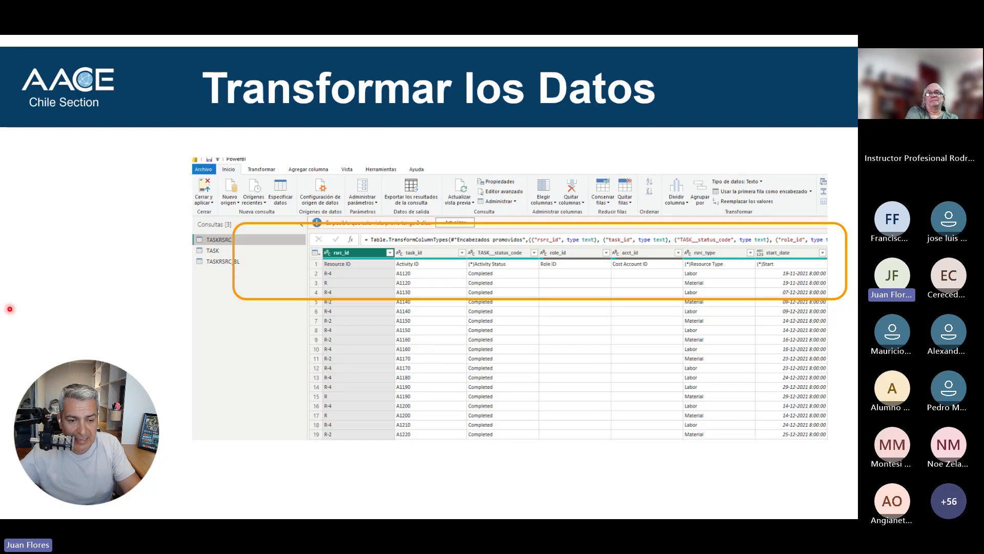
Switch to Power BI Desktop, open the report's data for transformation in Power Query, and view the TASKRSRC_BL and TASKRSRC queries.
{"action": "key", "text": "alt+Tab"}
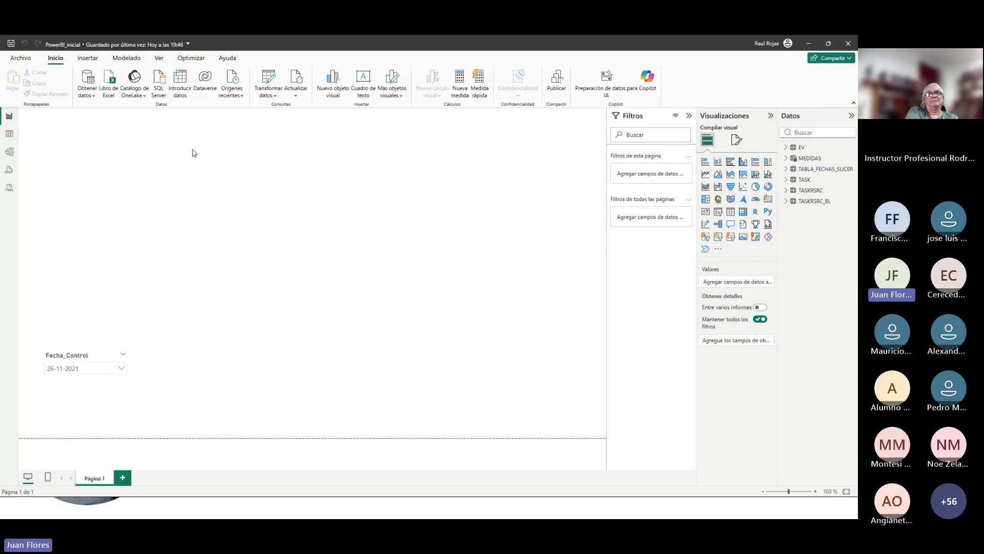
{"action": "left_click", "coordinate": [272, 82]}
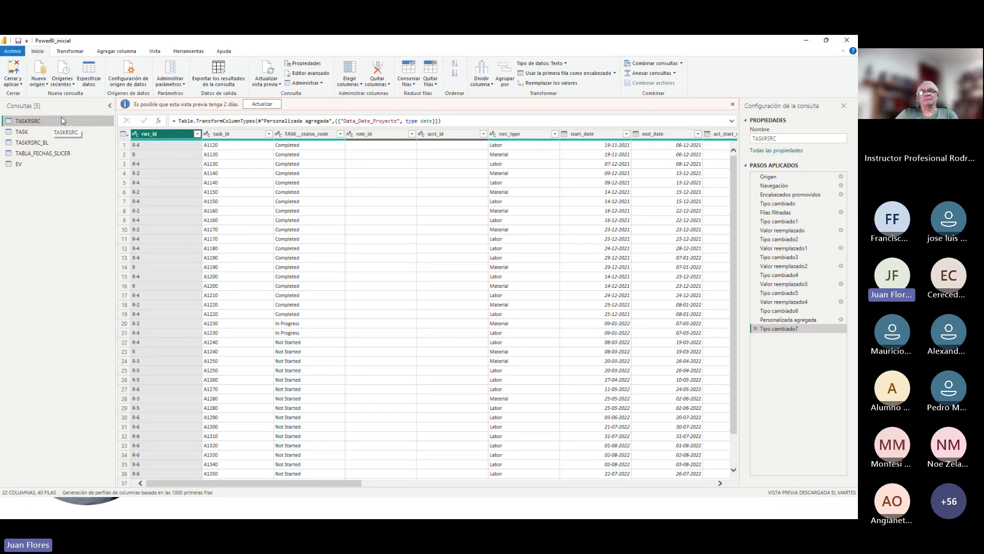
{"action": "left_click", "coordinate": [57, 132]}
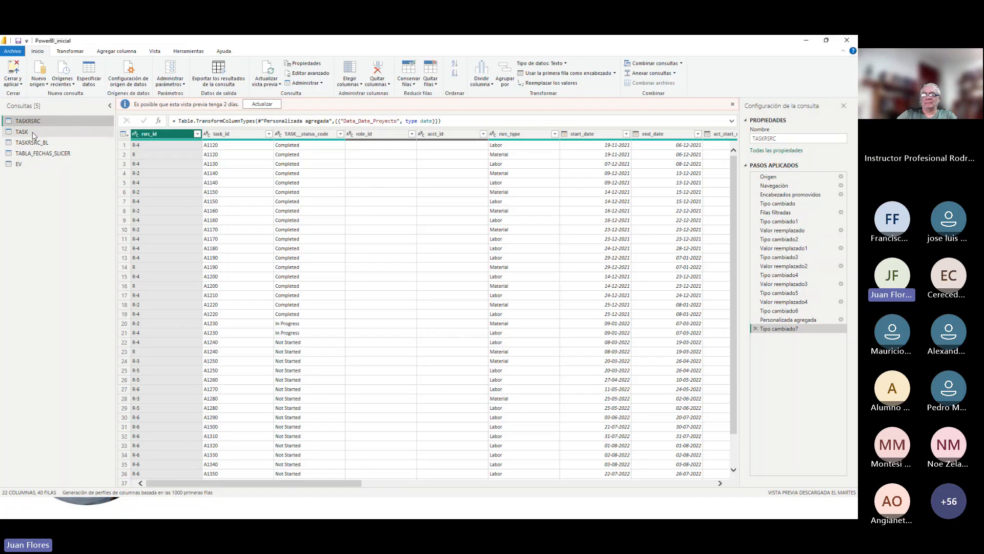
{"action": "left_click", "coordinate": [53, 143]}
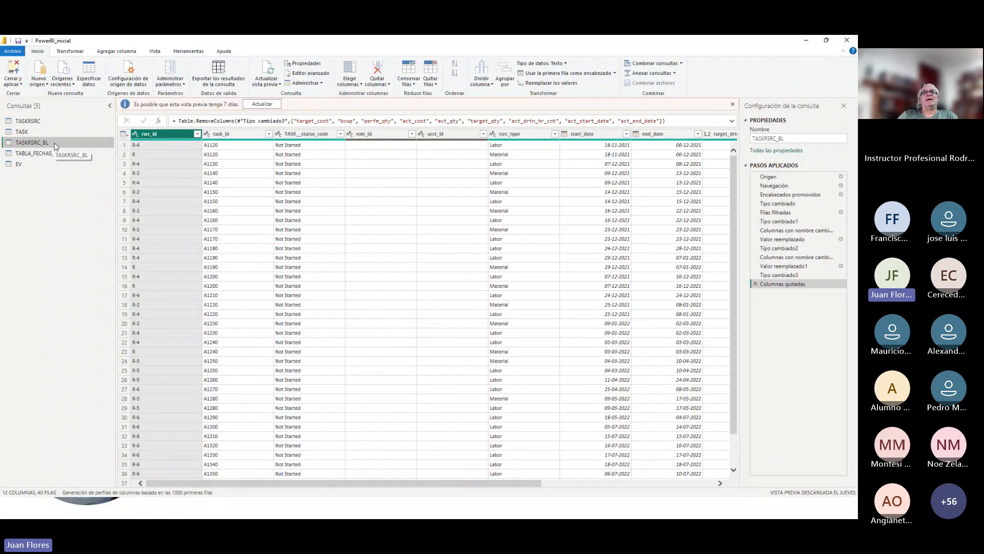
{"action": "left_click", "coordinate": [34, 123]}
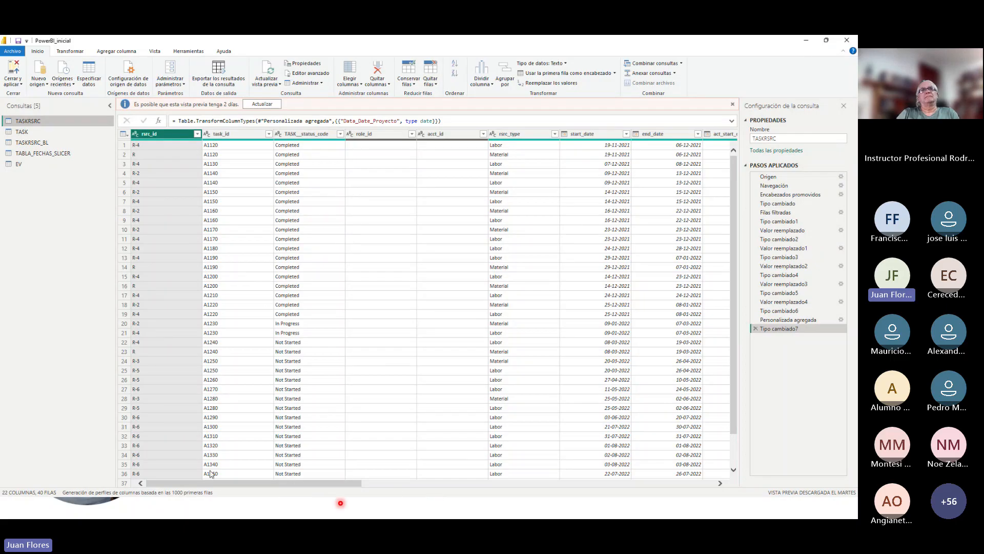
{"action": "left_click", "coordinate": [341, 503]}
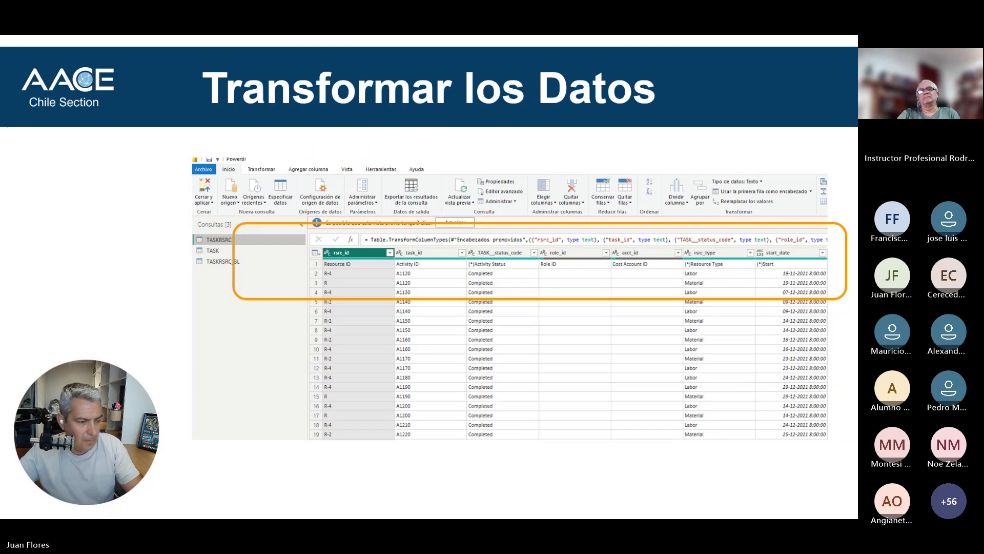
{"action": "key", "text": "alt+Tab"}
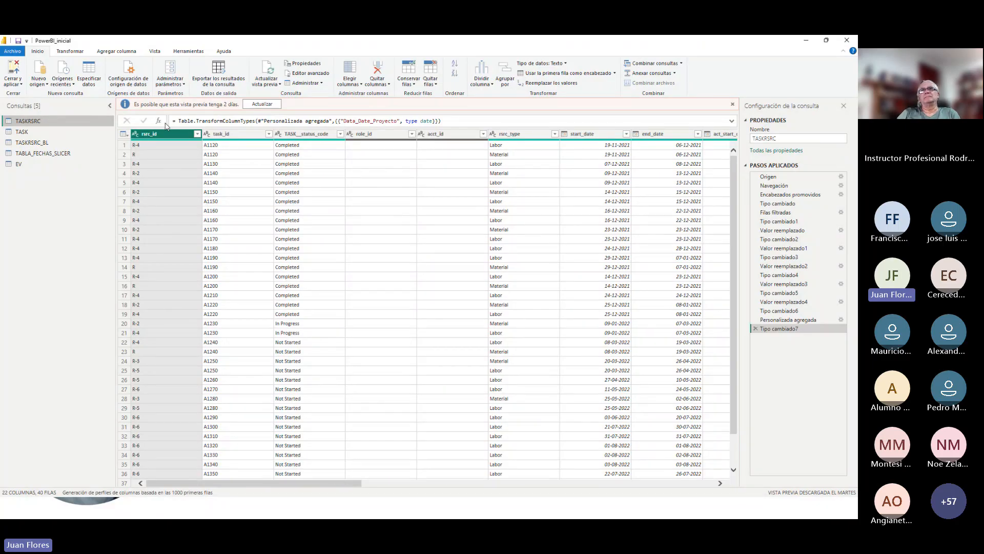
Examine the available data types for the start_date column of the TASKRSRC query without changing its type.
{"action": "left_click_drag", "start_coordinate": [329, 486], "coordinate": [439, 485]}
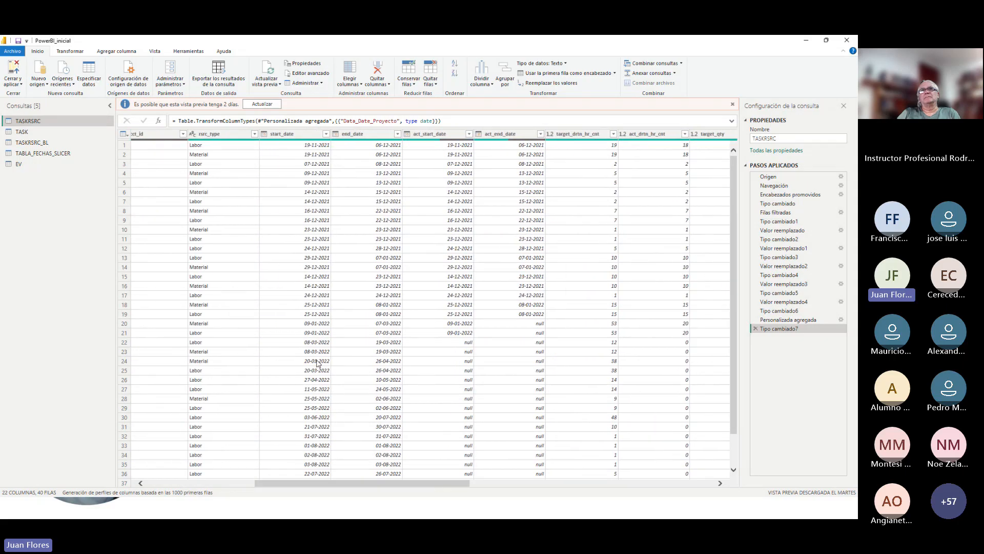
{"action": "left_click", "coordinate": [265, 134]}
{"action": "left_click", "coordinate": [264, 134]}
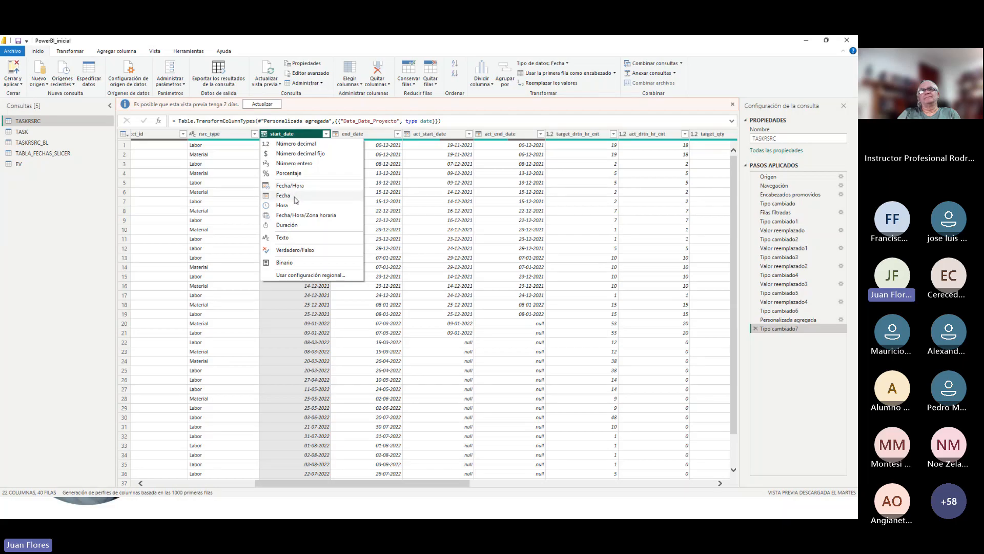
{"action": "left_click", "coordinate": [439, 197]}
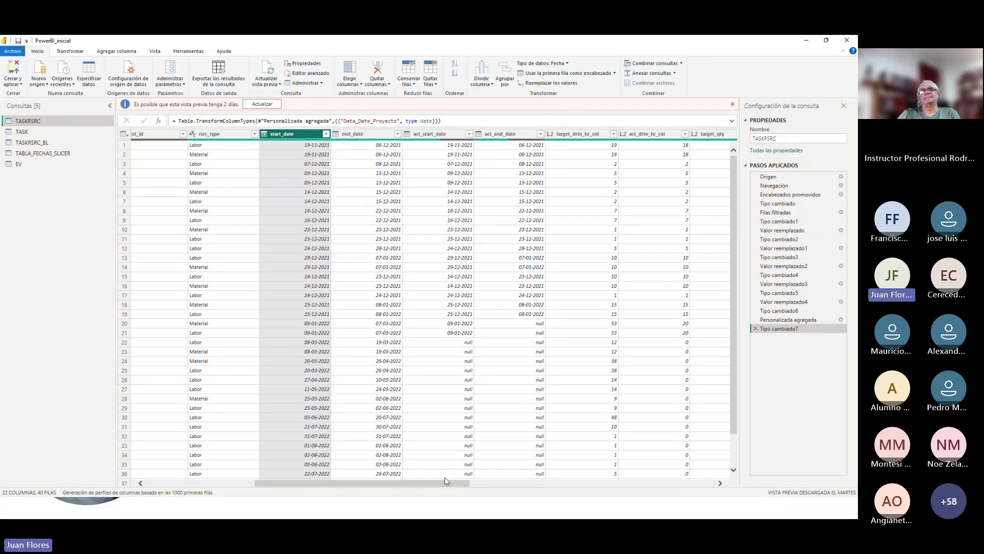
View the value replacement options for the act_cost column of TASKRSRC and close them without replacing anything.
{"action": "left_click_drag", "start_coordinate": [438, 483], "coordinate": [648, 483]}
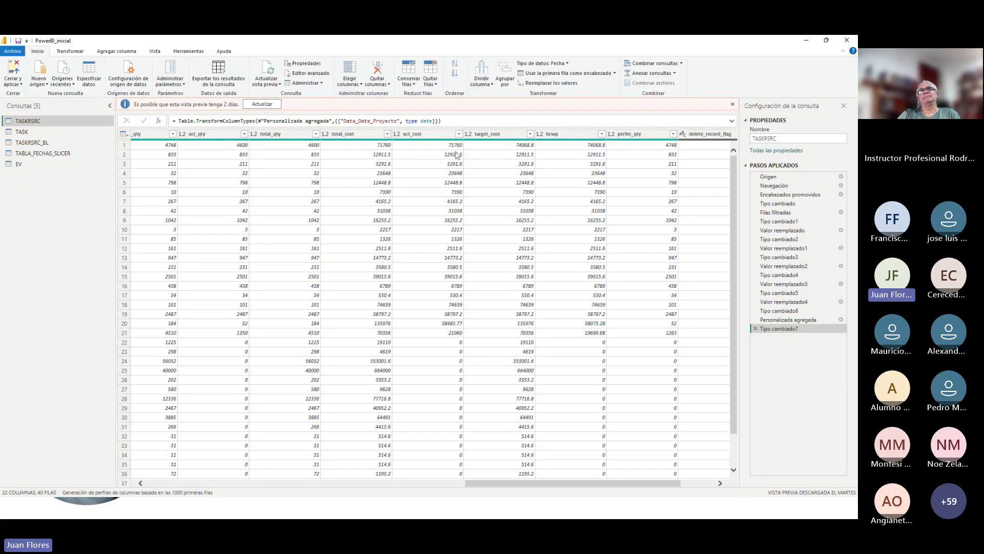
{"action": "left_click", "coordinate": [442, 135]}
{"action": "right_click", "coordinate": [436, 135]}
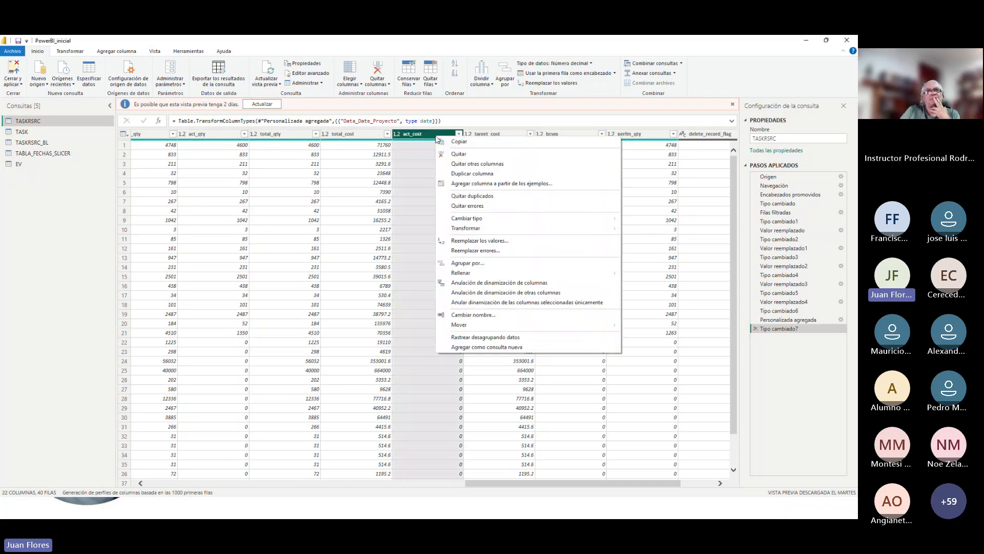
{"action": "left_click", "coordinate": [493, 240]}
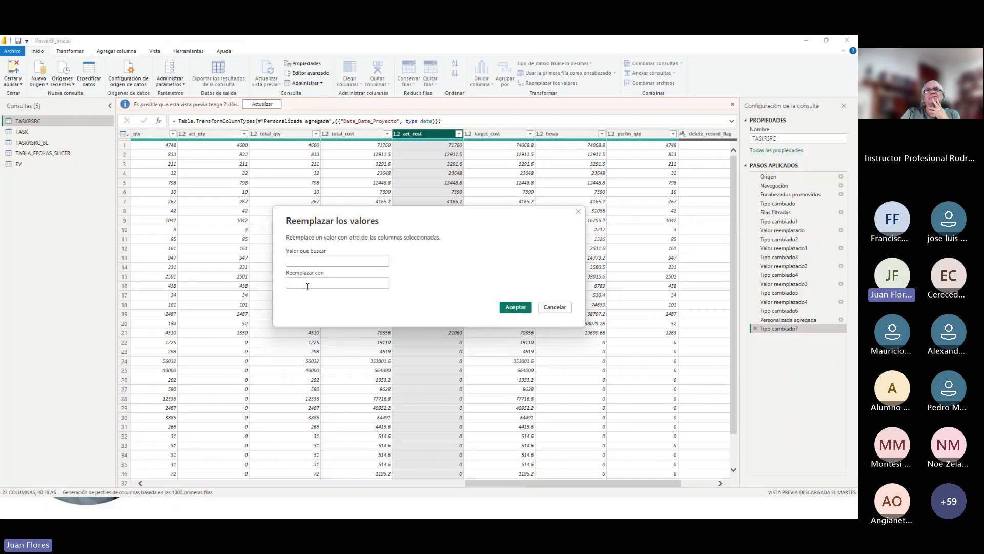
{"action": "left_click", "coordinate": [557, 308]}
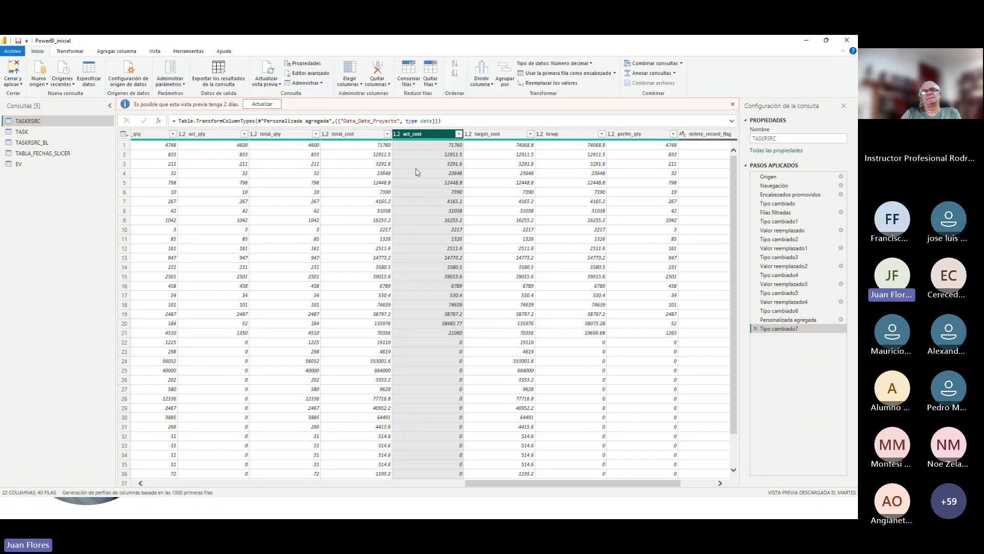
Examine the target_cost, bcwp and perfm_qty columns of the TASKRSRC query, including the first perfm_qty value.
{"action": "left_click", "coordinate": [497, 134]}
{"action": "left_click", "coordinate": [570, 134]}
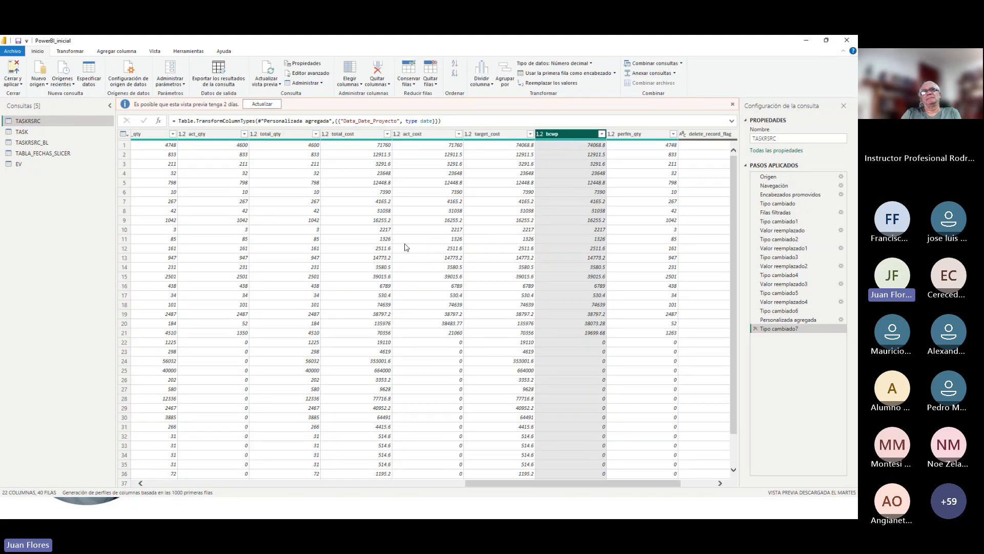
{"action": "left_click_drag", "start_coordinate": [476, 485], "coordinate": [386, 491]}
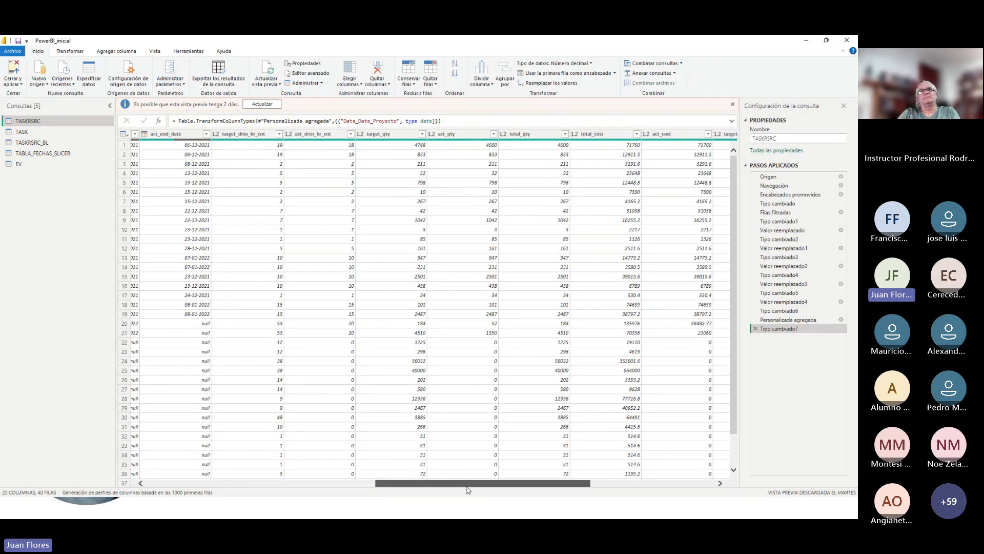
{"action": "left_click_drag", "start_coordinate": [466, 484], "coordinate": [592, 478]}
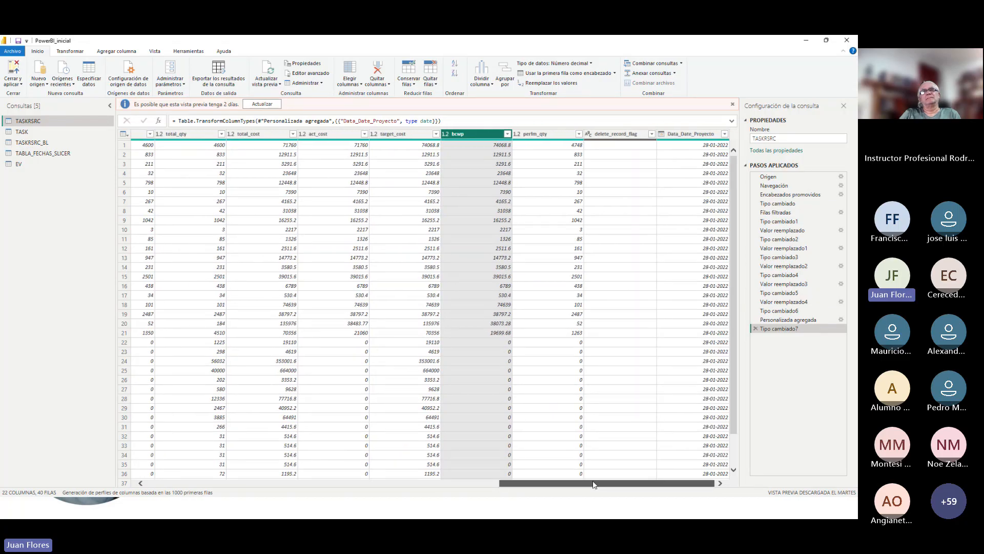
{"action": "left_click", "coordinate": [554, 148]}
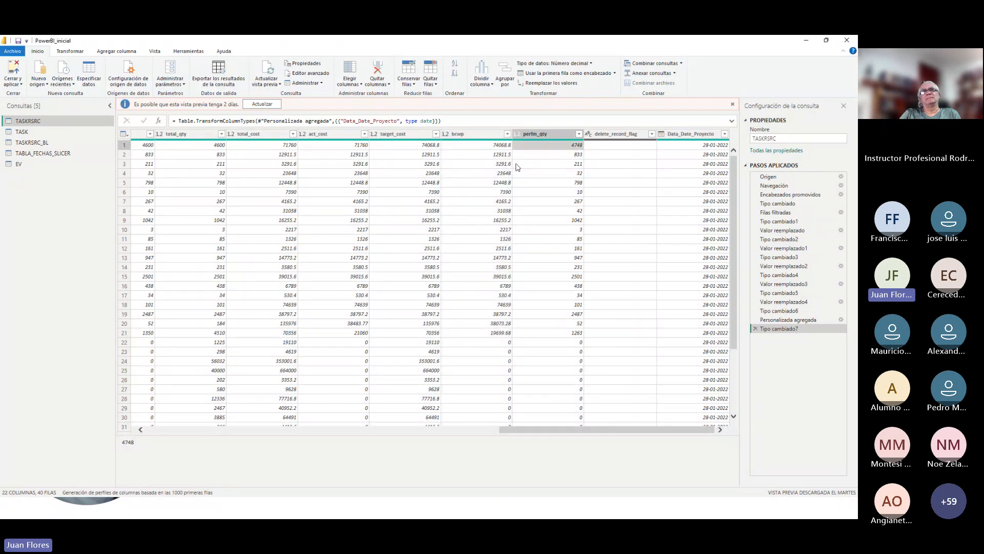
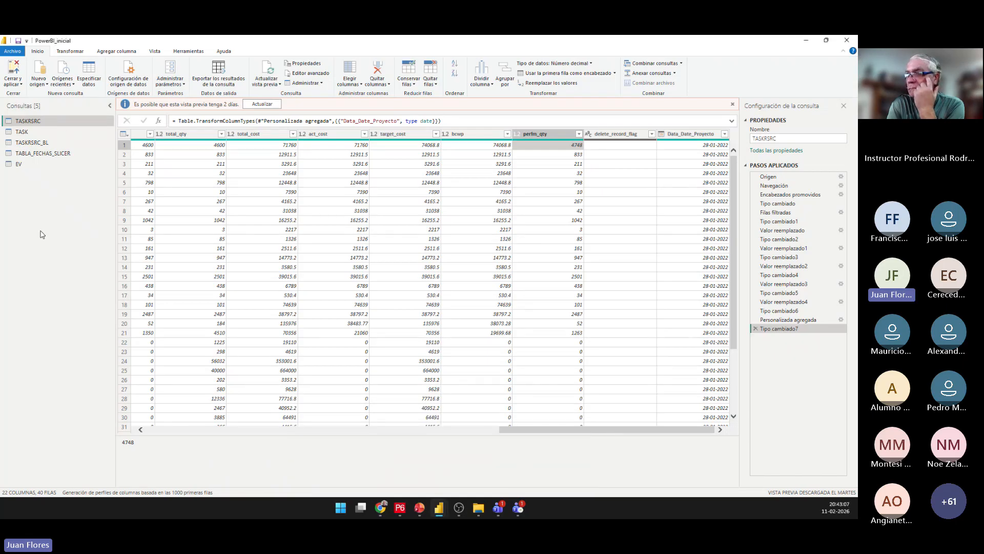
Create a new blank query in the Power Query query list.
{"action": "right_click", "coordinate": [55, 207]}
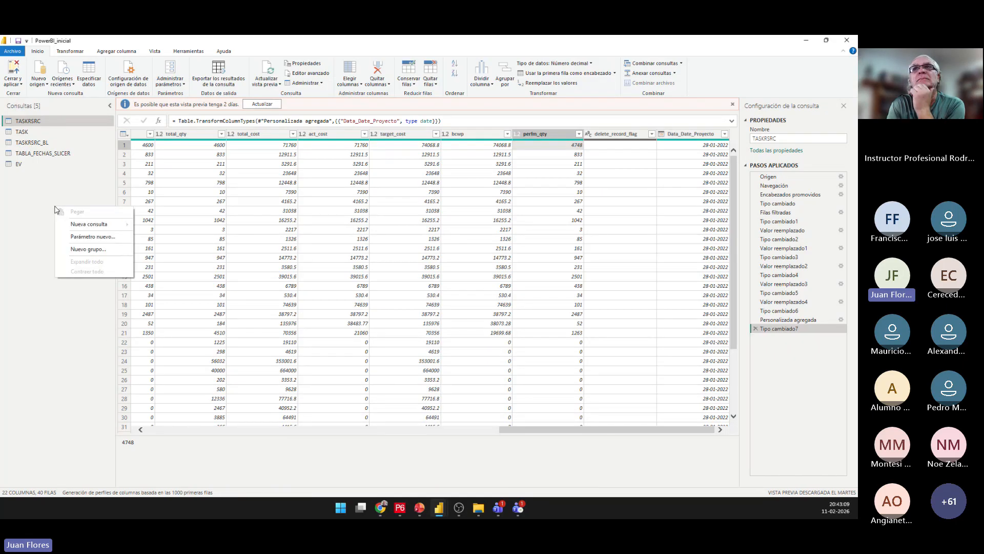
{"action": "mouse_move", "coordinate": [90, 228]}
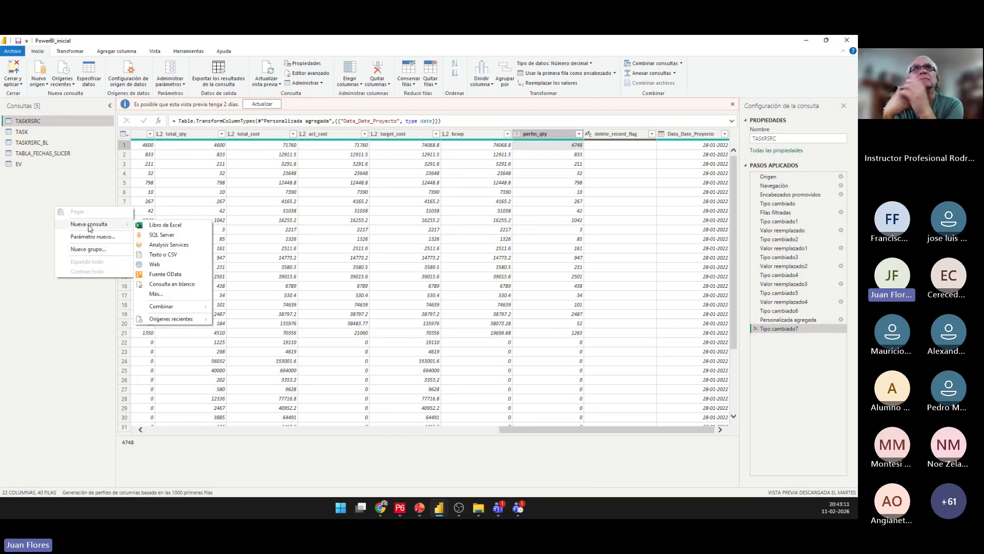
{"action": "left_click", "coordinate": [173, 284]}
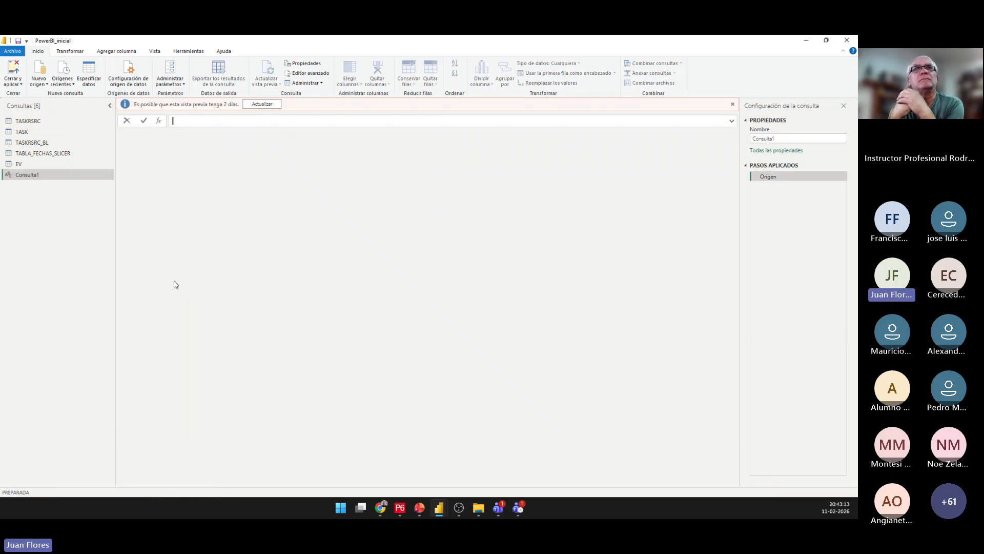
Open the new blank query in the advanced editor and delete all of its default code.
{"action": "right_click", "coordinate": [40, 175]}
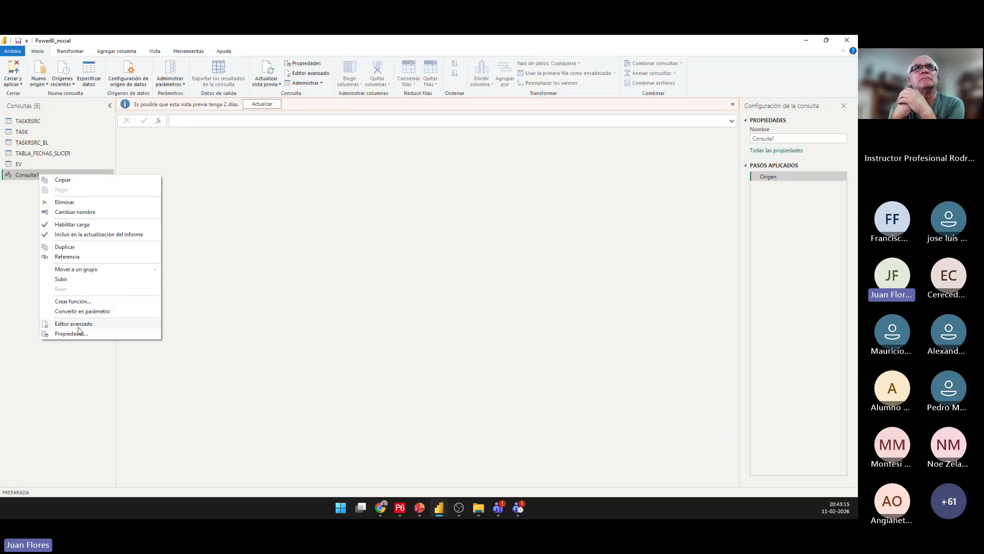
{"action": "left_click", "coordinate": [12, 234]}
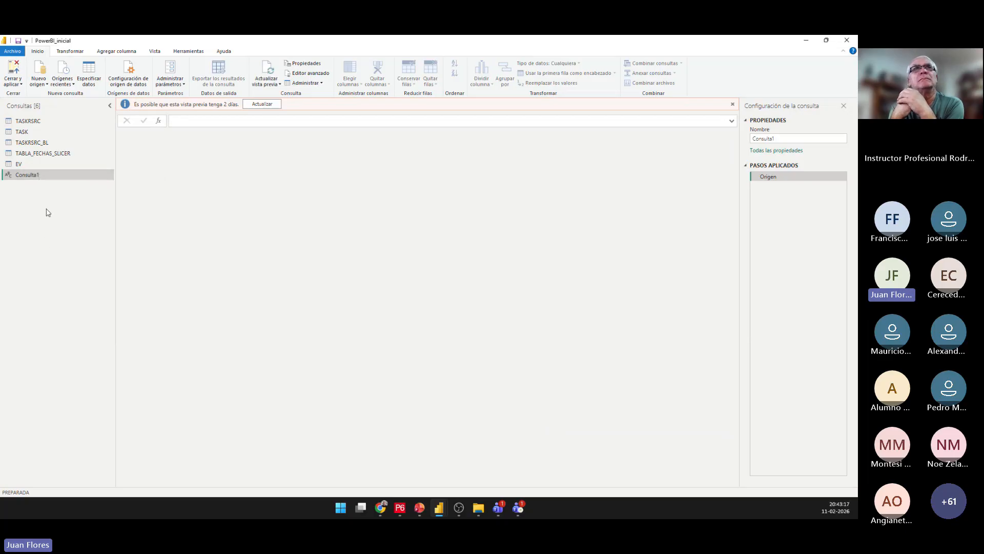
{"action": "right_click", "coordinate": [42, 174]}
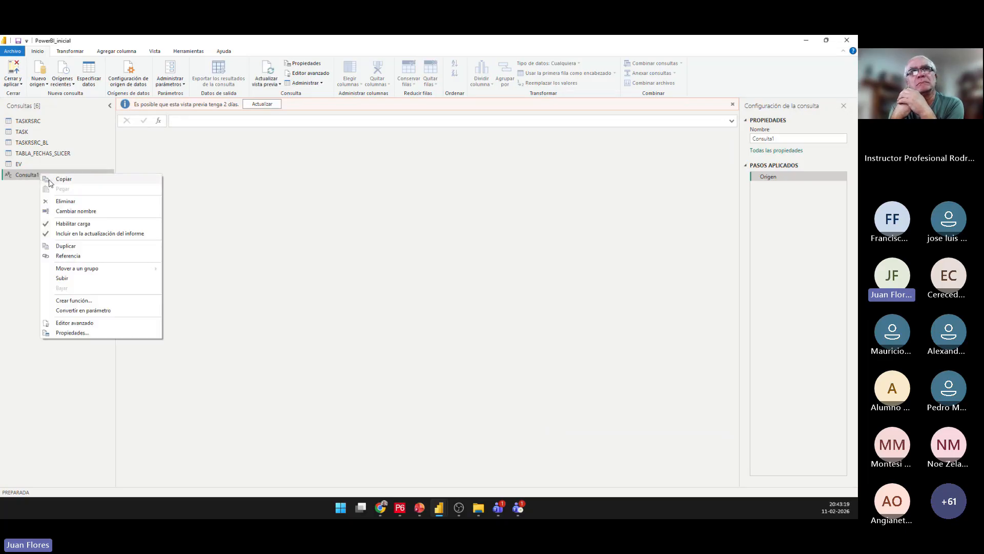
{"action": "left_click", "coordinate": [86, 322]}
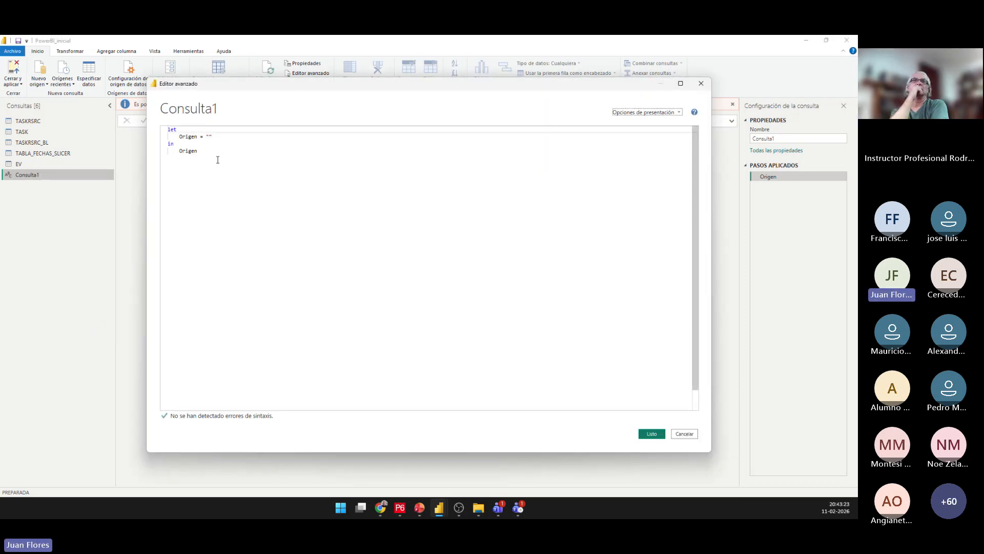
{"action": "left_click_drag", "start_coordinate": [218, 158], "coordinate": [165, 130]}
{"action": "key", "text": "Delete"}
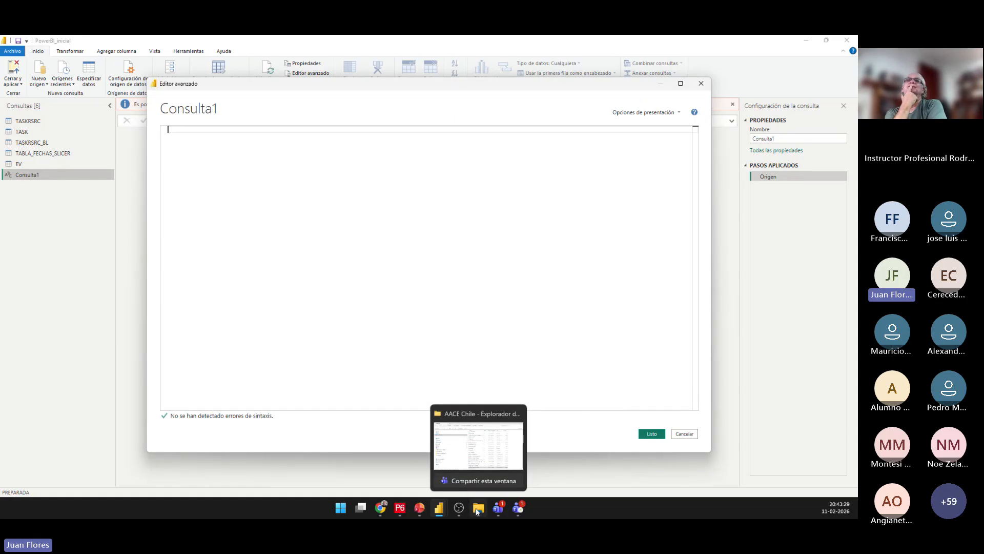
Copy the weekly date table code from the DeepSeek chat in Chrome, paste it into the blank query's advanced editor and apply it.
{"action": "left_click", "coordinate": [380, 507]}
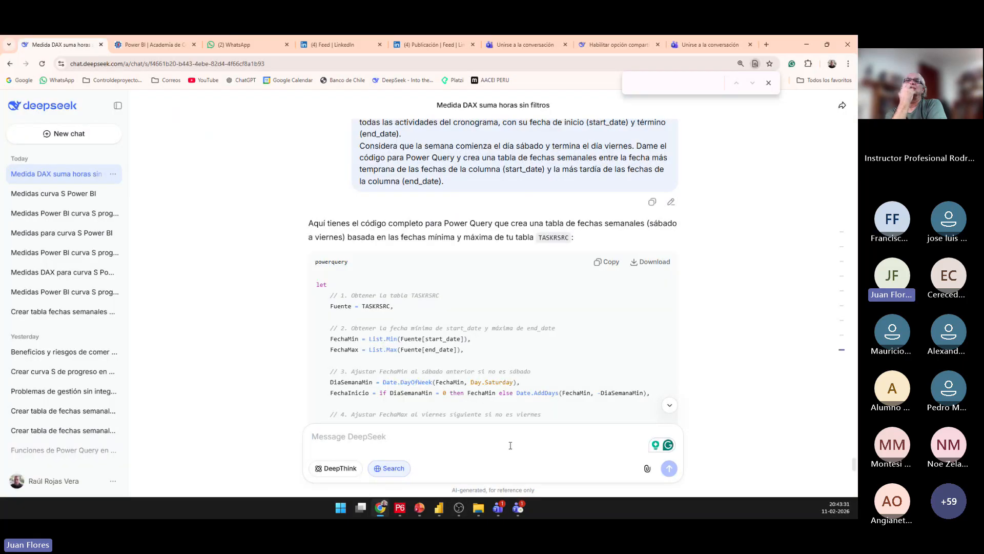
{"action": "scroll", "coordinate": [516, 345], "scroll_direction": "down", "scroll_amount": 1}
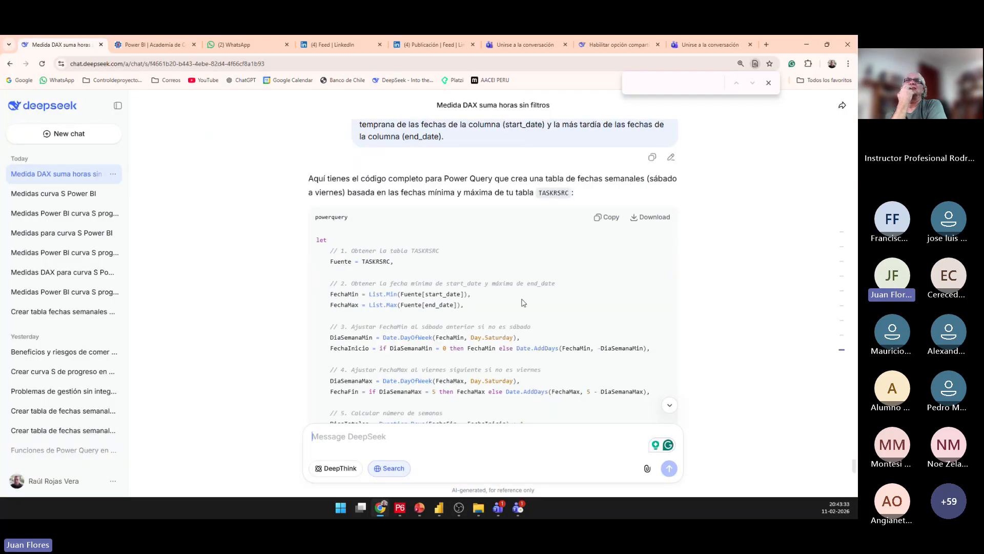
{"action": "left_click", "coordinate": [609, 218]}
{"action": "mouse_move", "coordinate": [439, 508]}
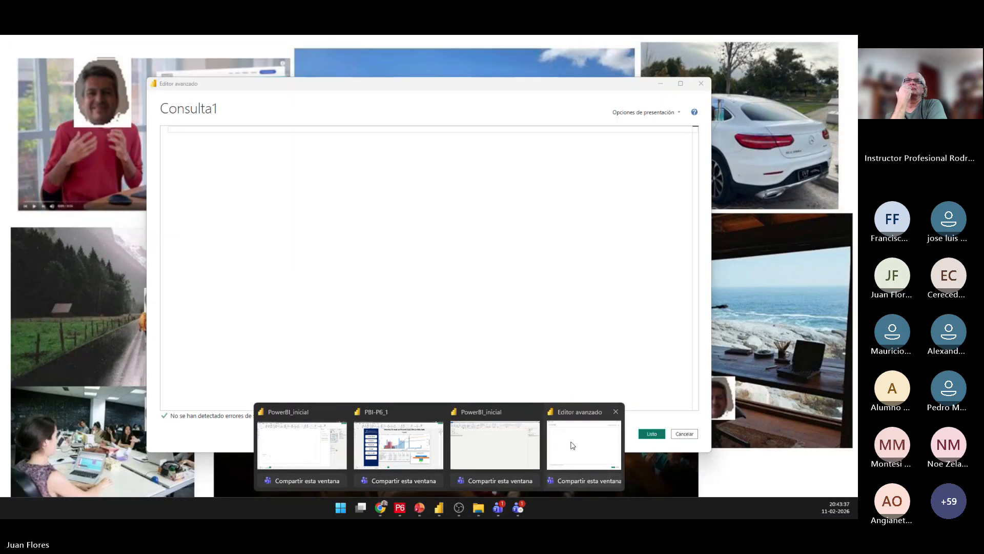
{"action": "left_click", "coordinate": [553, 452]}
{"action": "key", "text": "ctrl+v"}
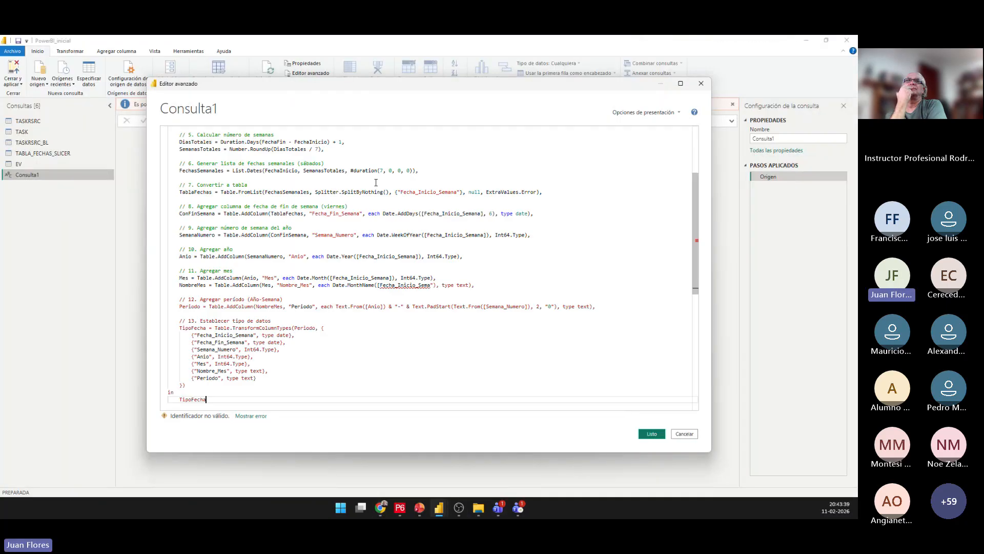
{"action": "left_click", "coordinate": [652, 434]}
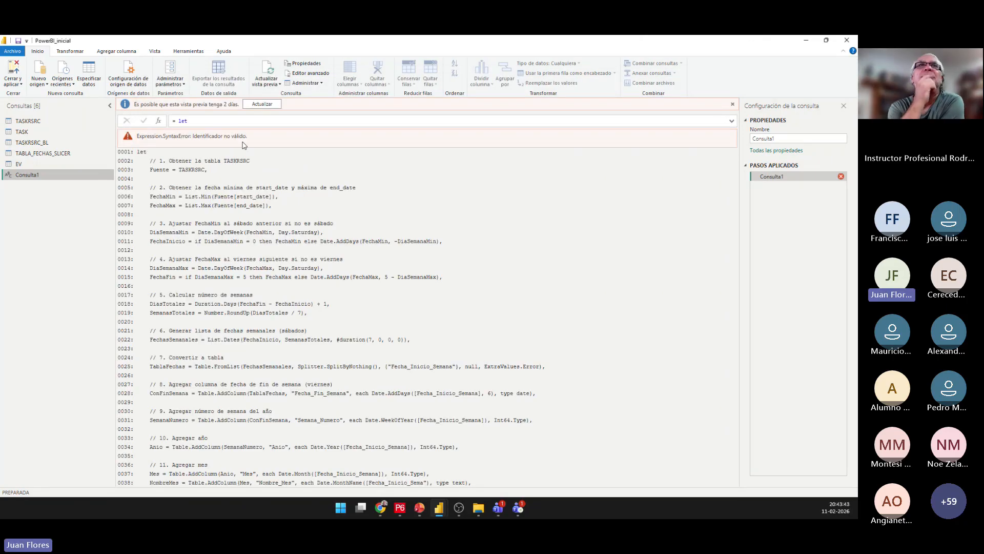
Copy the query's error message "Expression.SyntaxError: Identificador no válido." and send it to DeepSeek in the same chat.
{"action": "triple_click", "coordinate": [208, 136]}
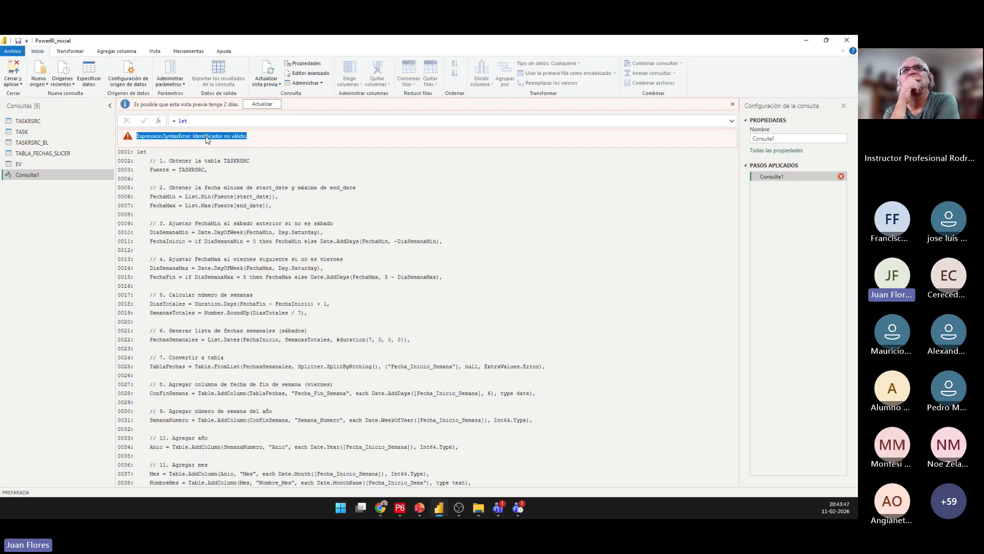
{"action": "left_click", "coordinate": [380, 509]}
{"action": "left_click", "coordinate": [376, 442]}
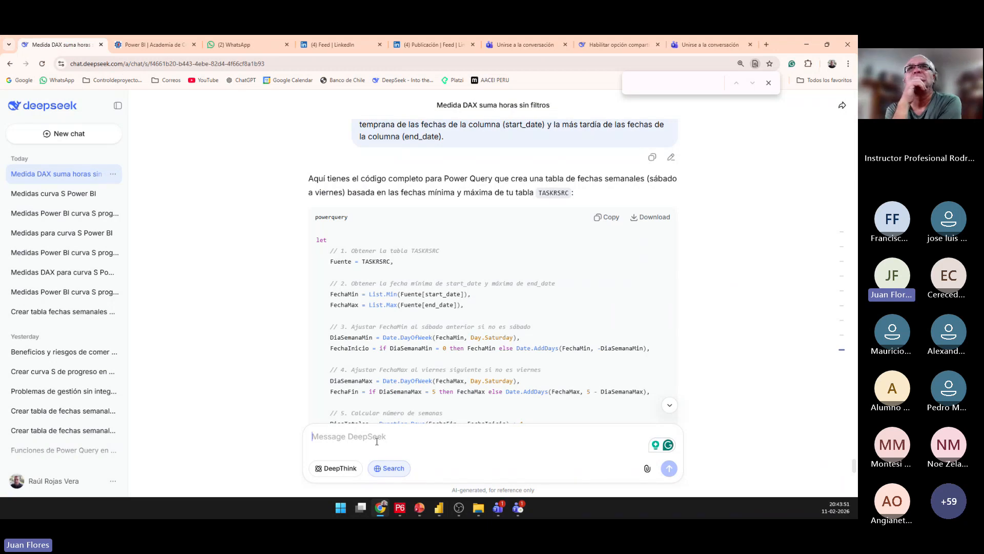
{"action": "key", "text": "ctrl+v"}
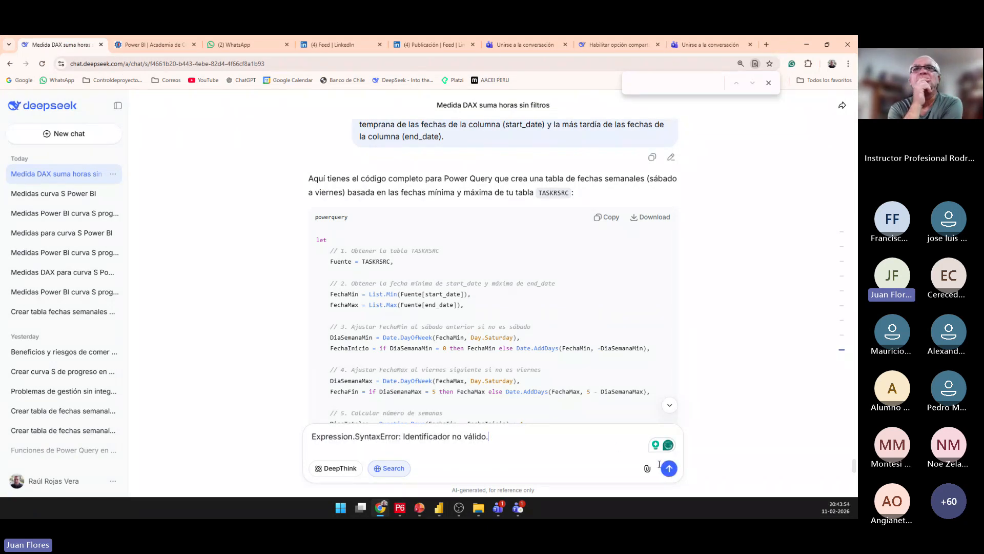
{"action": "key", "text": "Return"}
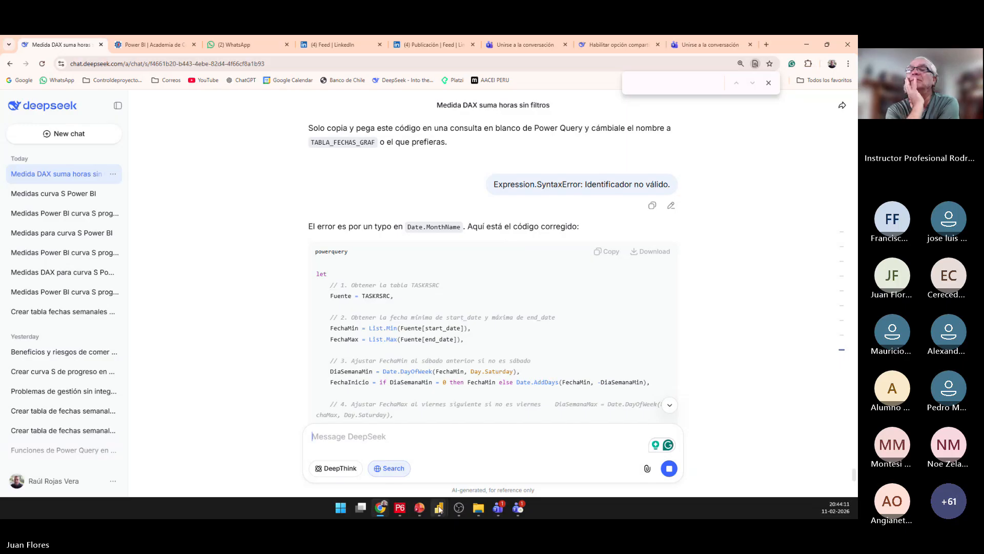
Return to Power Query and rename the new query TABLA_FECHAS_GRAF.
{"action": "mouse_move", "coordinate": [439, 508]}
{"action": "left_click", "coordinate": [536, 445]}
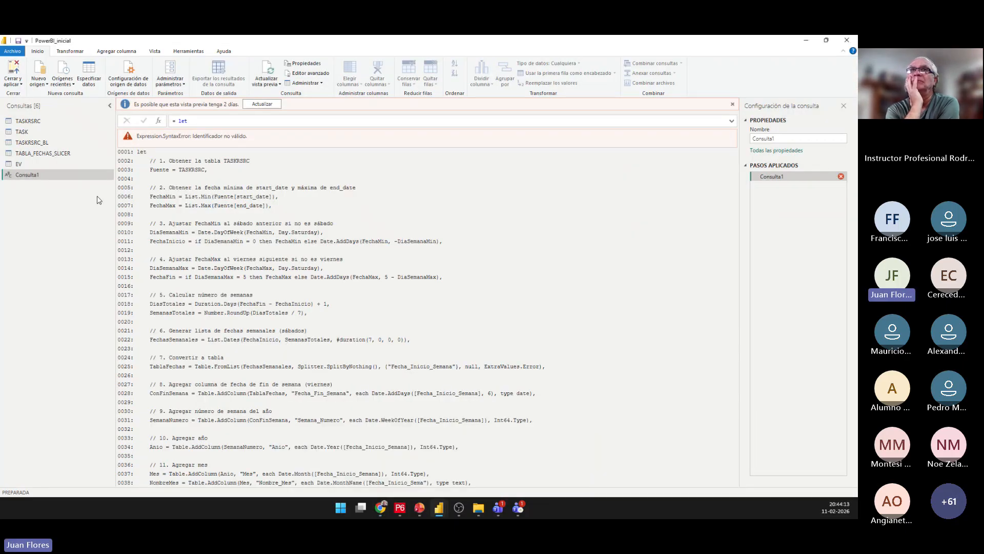
{"action": "double_click", "coordinate": [37, 175]}
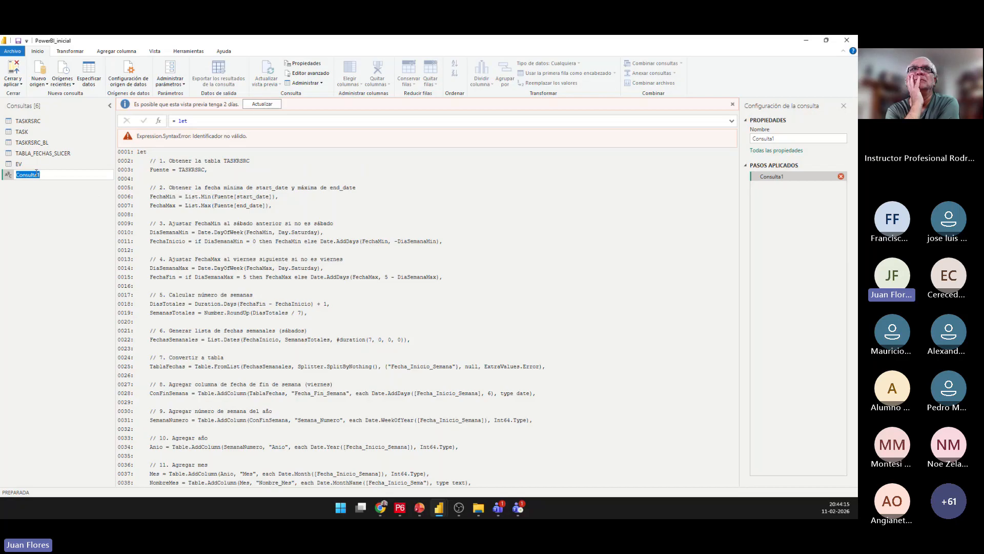
{"action": "type", "text": "TABLA"}
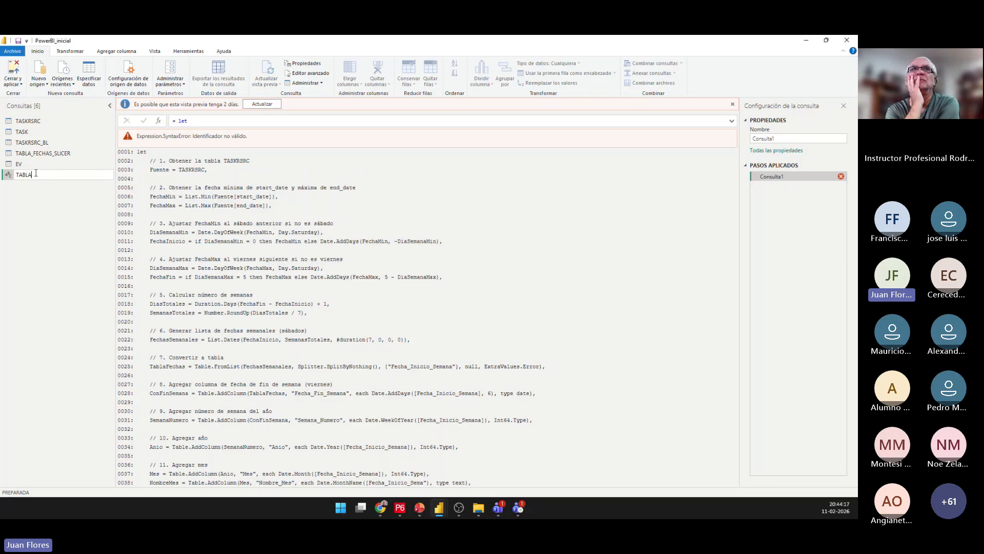
{"action": "type", "text": "_FECHA"}
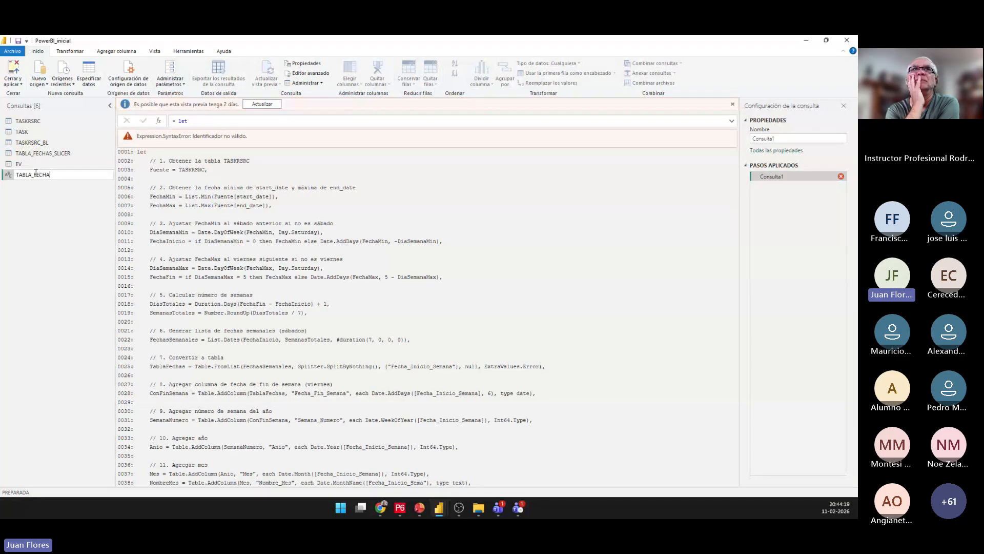
{"action": "type", "text": "S_GRAF"}
{"action": "key", "text": "Return"}
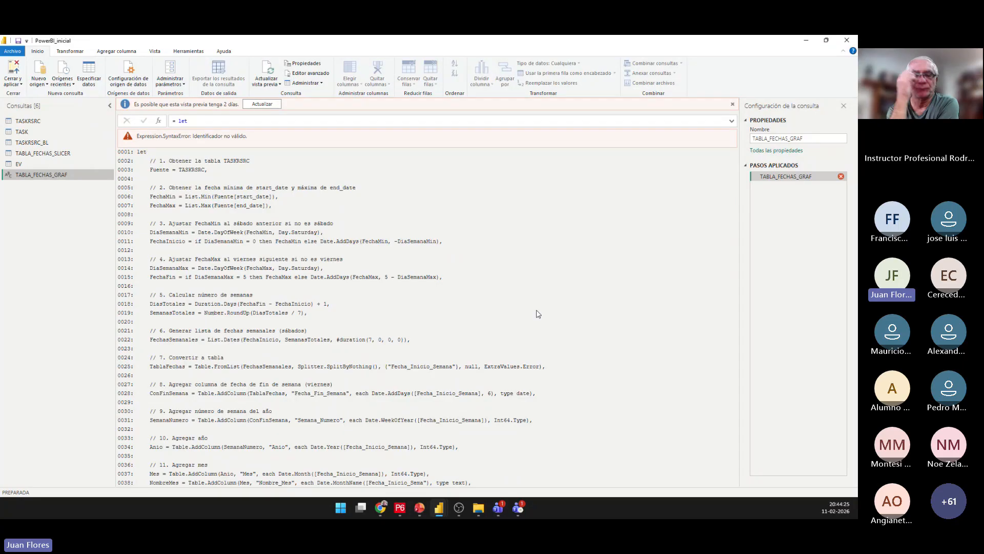
Copy DeepSeek's corrected code, replace all code of TABLA_FECHAS_GRAF with it in the advanced editor and apply it.
{"action": "left_click", "coordinate": [380, 508]}
{"action": "left_click", "coordinate": [606, 251]}
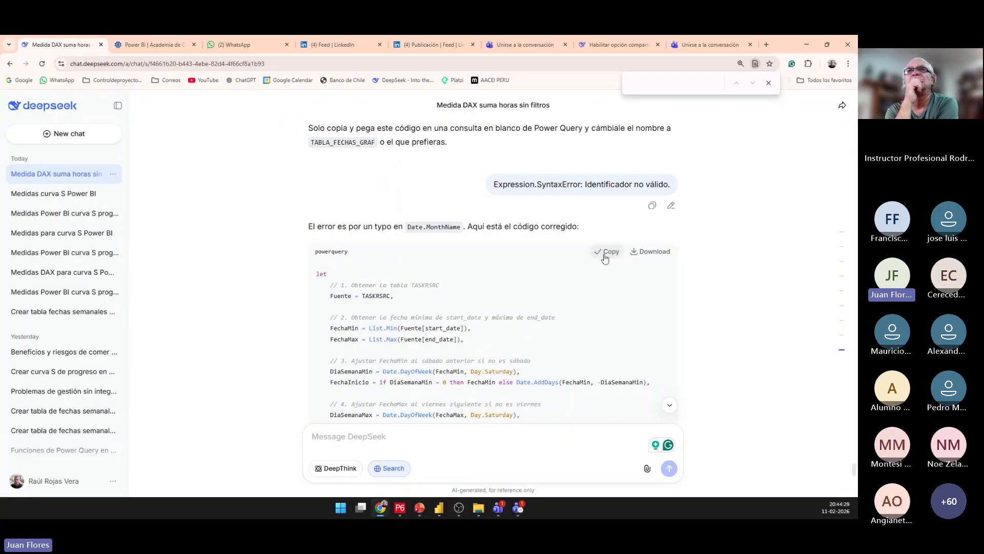
{"action": "left_click", "coordinate": [438, 511]}
{"action": "left_click", "coordinate": [439, 451]}
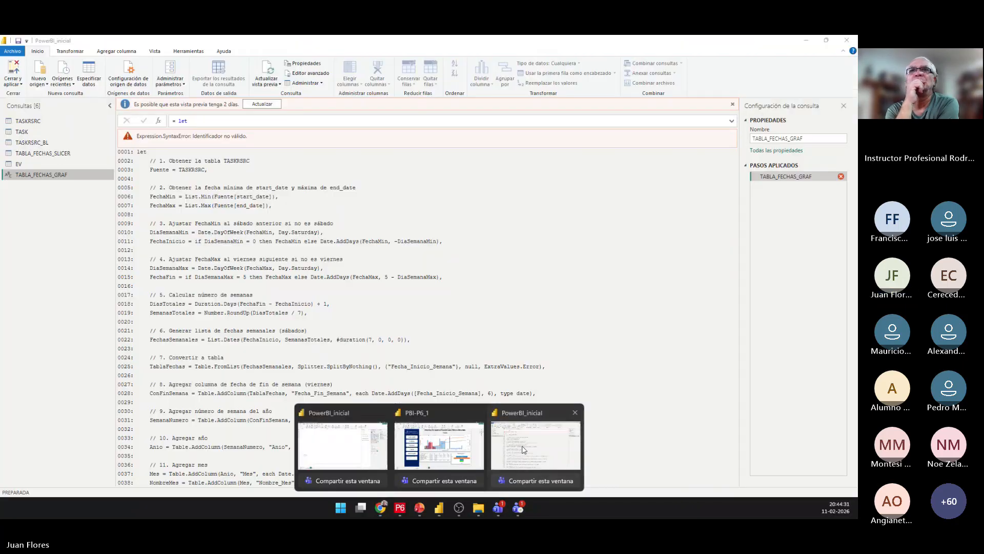
{"action": "right_click", "coordinate": [58, 174]}
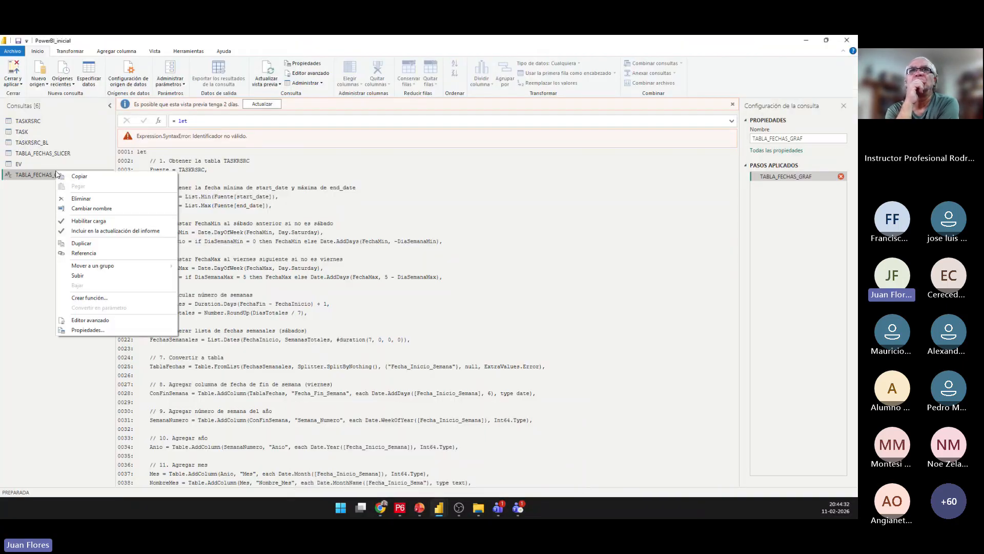
{"action": "left_click", "coordinate": [105, 320]}
{"action": "left_click_drag", "start_coordinate": [169, 134], "coordinate": [316, 498]}
{"action": "key", "text": "ctrl+v"}
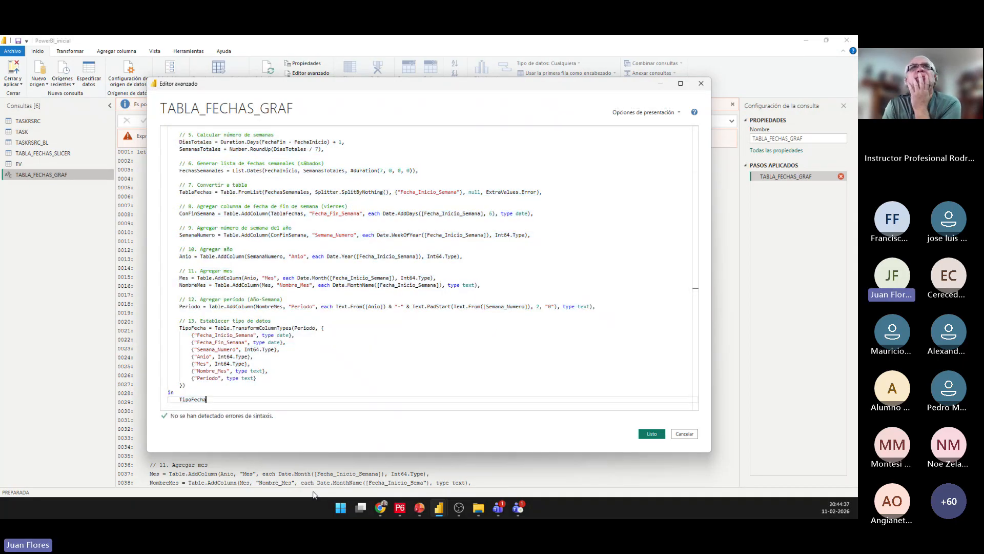
{"action": "left_click", "coordinate": [651, 434]}
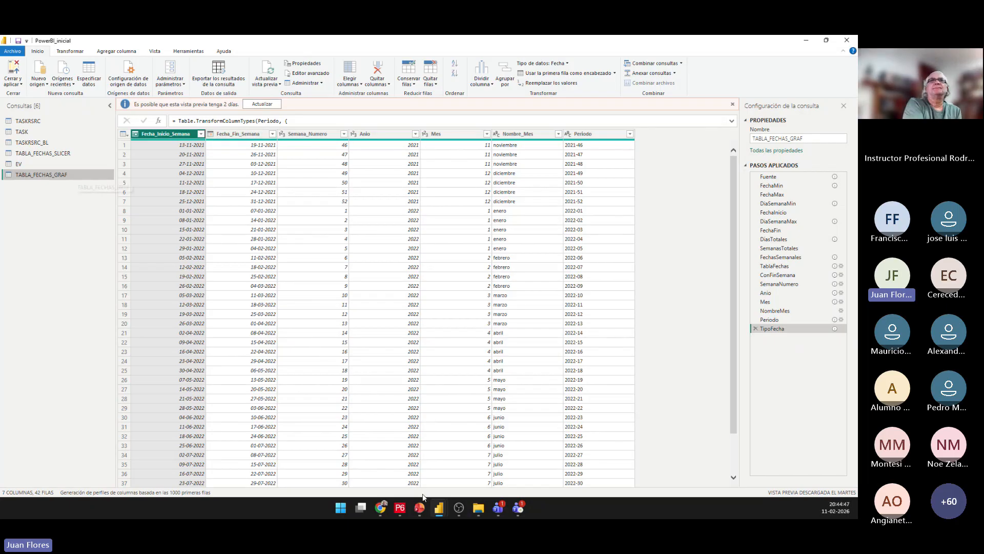
Switch to the PowerPoint presentation to review the Tabla de Fechas prompt slide, and return to the Power Query window.
{"action": "mouse_move", "coordinate": [419, 507]}
{"action": "left_click", "coordinate": [371, 445]}
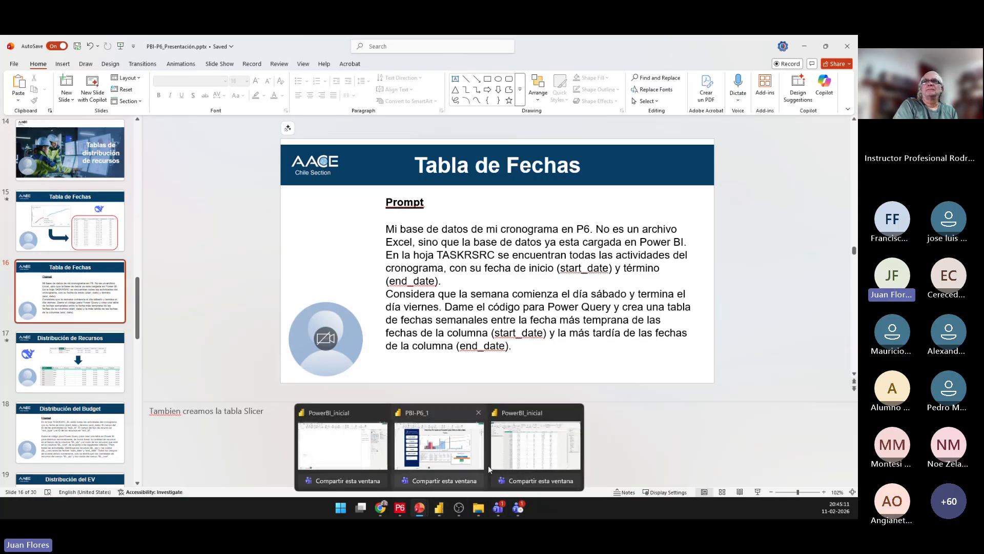
{"action": "left_click", "coordinate": [438, 508]}
{"action": "left_click", "coordinate": [482, 446]}
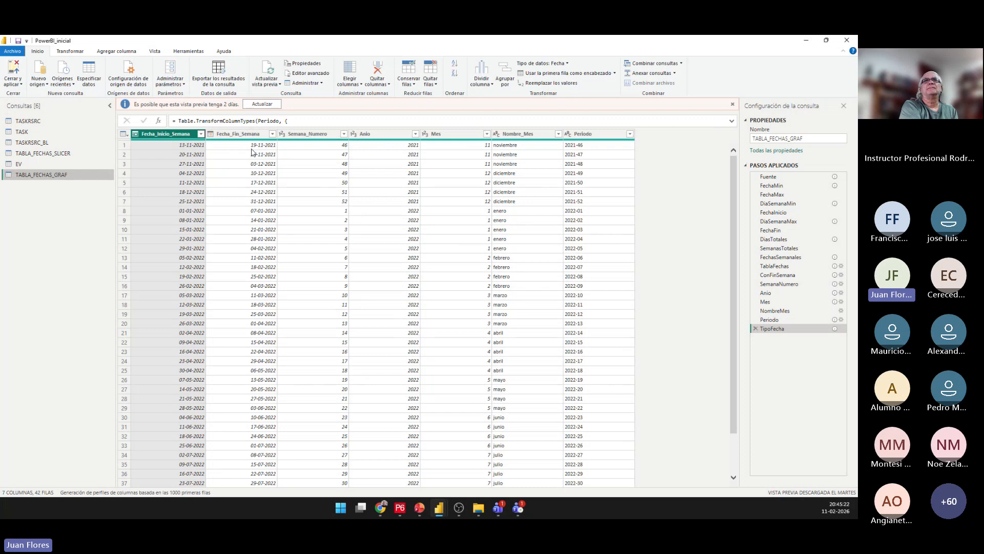
Rename the Fecha_Fin_Semana column of TABLA_FECHAS_GRAF to Fecha_Control.
{"action": "double_click", "coordinate": [237, 134]}
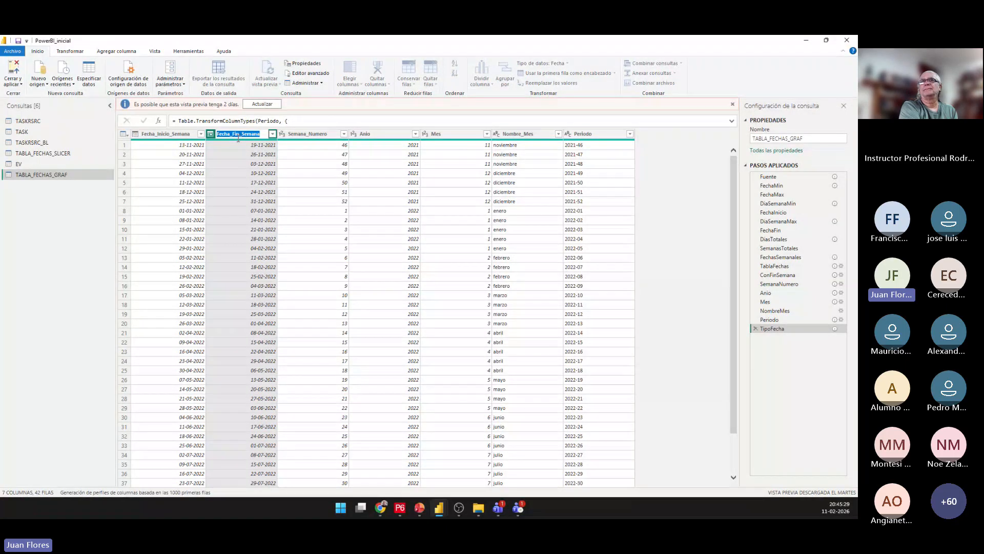
{"action": "type", "text": "fECH"}
{"action": "key", "text": "BackSpace"}
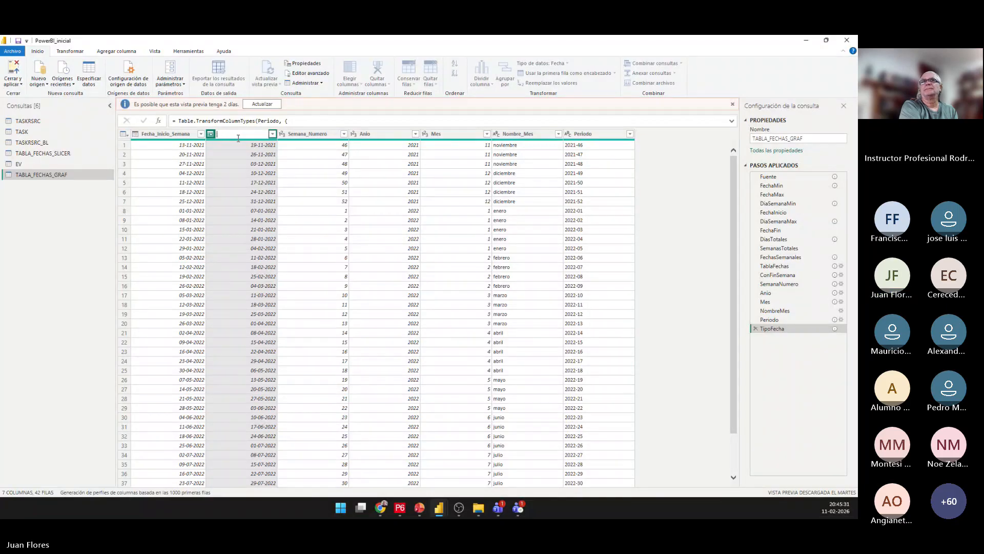
{"action": "type", "text": "FEcha"}
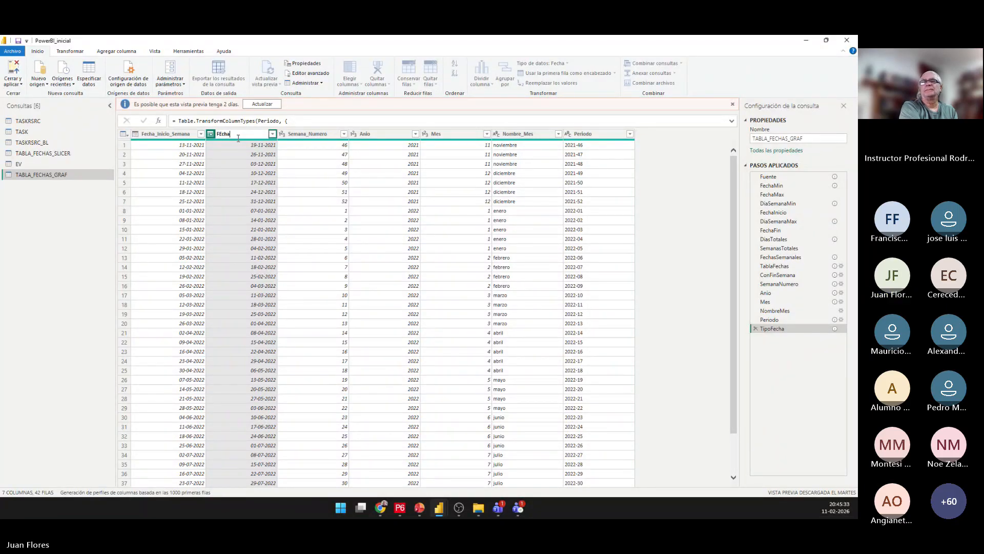
{"action": "key", "text": "BackSpace"}
{"action": "key", "text": "BackSpace"}
{"action": "type", "text": "echa"}
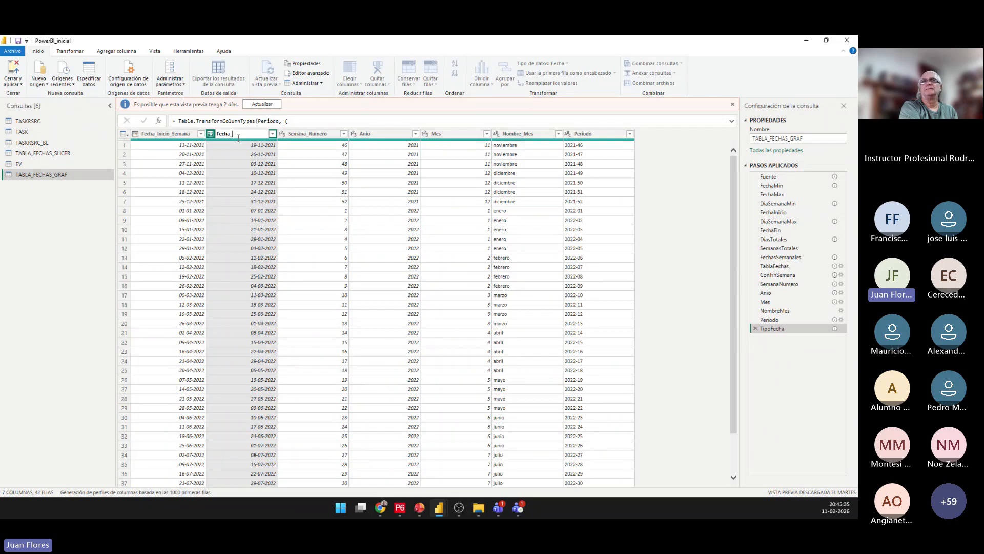
{"action": "type", "text": "_Control"}
{"action": "key", "text": "Return"}
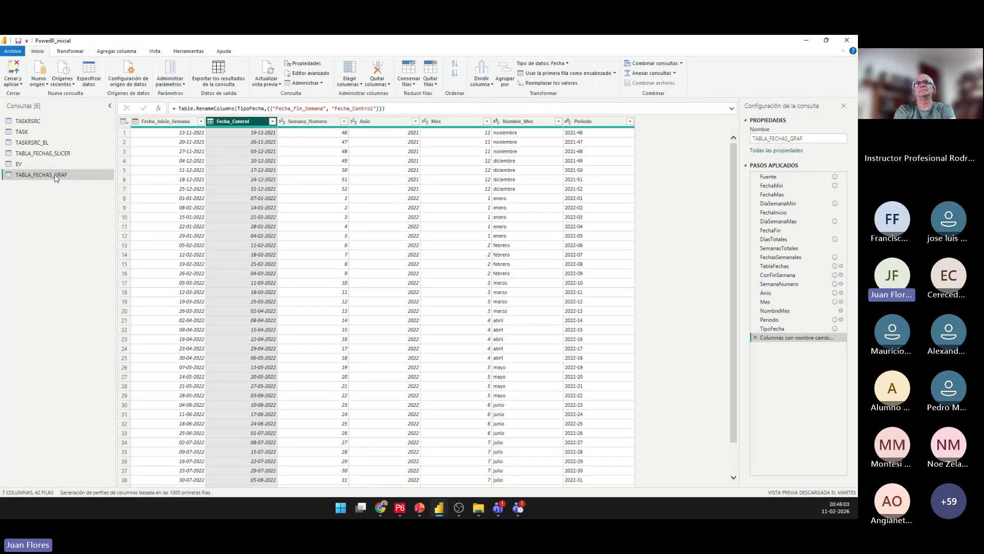
View the TABLA_FECHAS_SLICER query to compare its columns with those of TABLA_FECHAS_GRAF.
{"action": "left_click", "coordinate": [51, 154]}
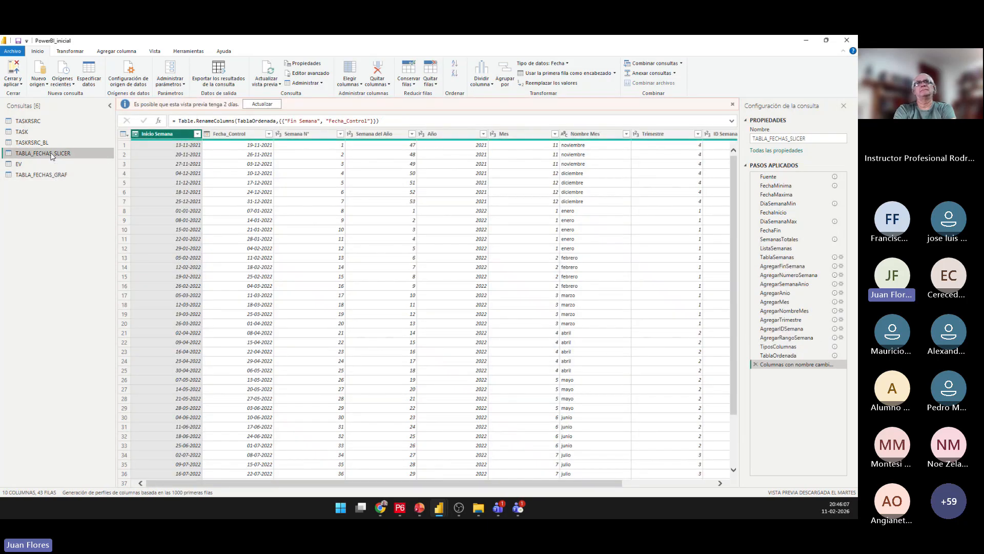
{"action": "left_click", "coordinate": [56, 174]}
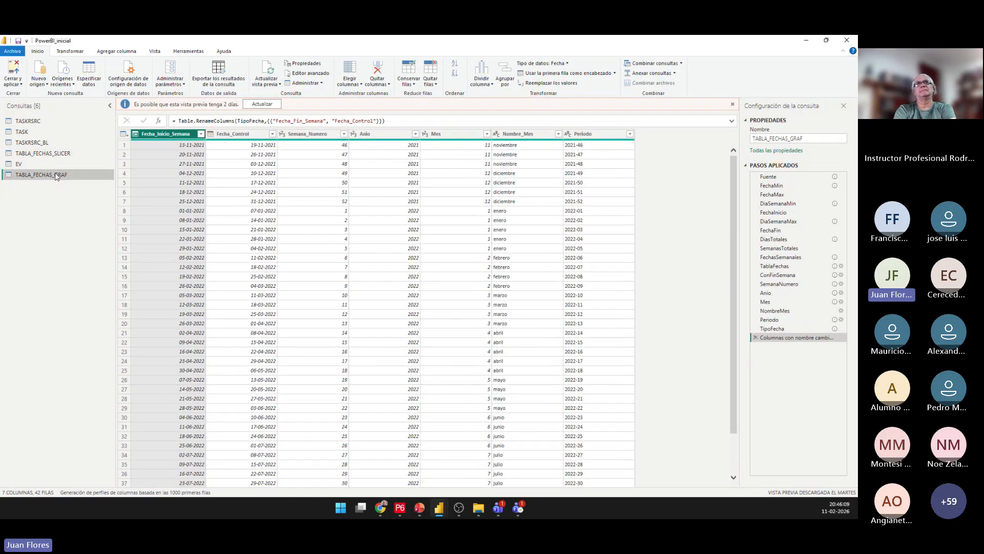
{"action": "right_click", "coordinate": [69, 211]}
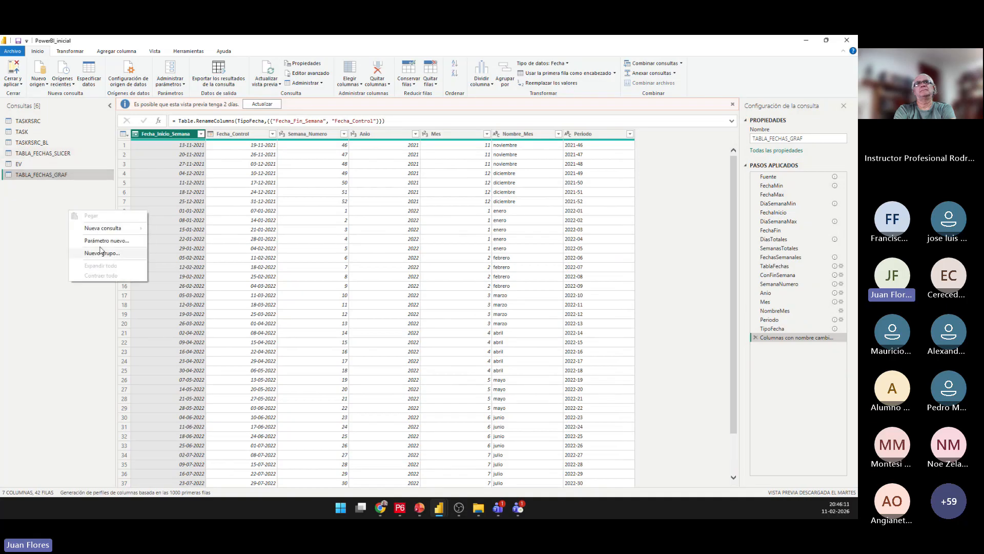
{"action": "mouse_move", "coordinate": [106, 230]}
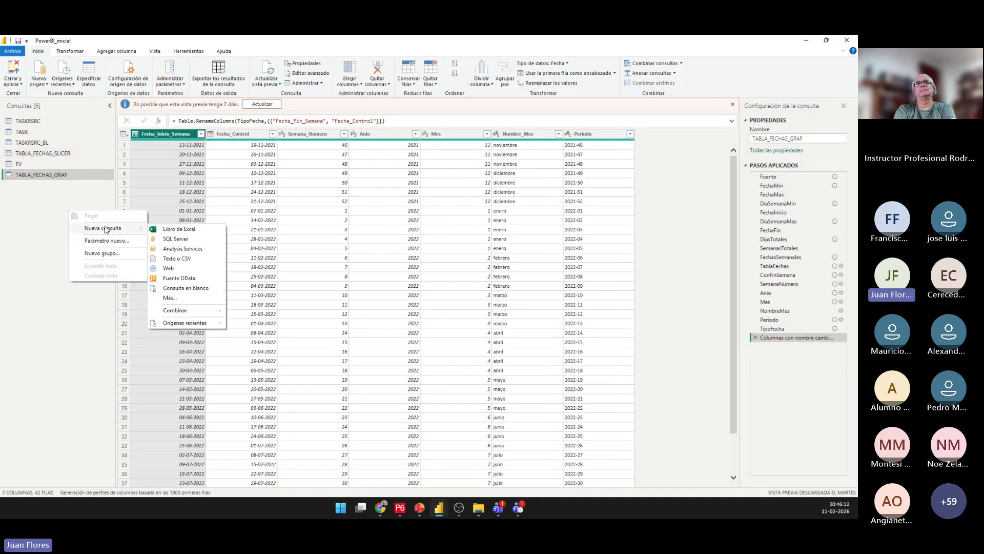
{"action": "left_click", "coordinate": [48, 210]}
{"action": "right_click", "coordinate": [56, 156]}
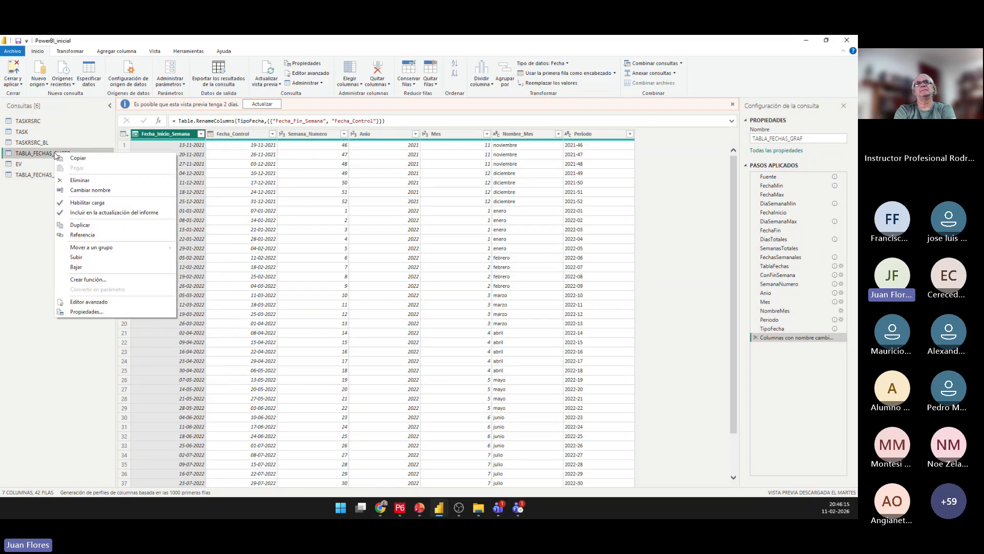
{"action": "left_click", "coordinate": [34, 197]}
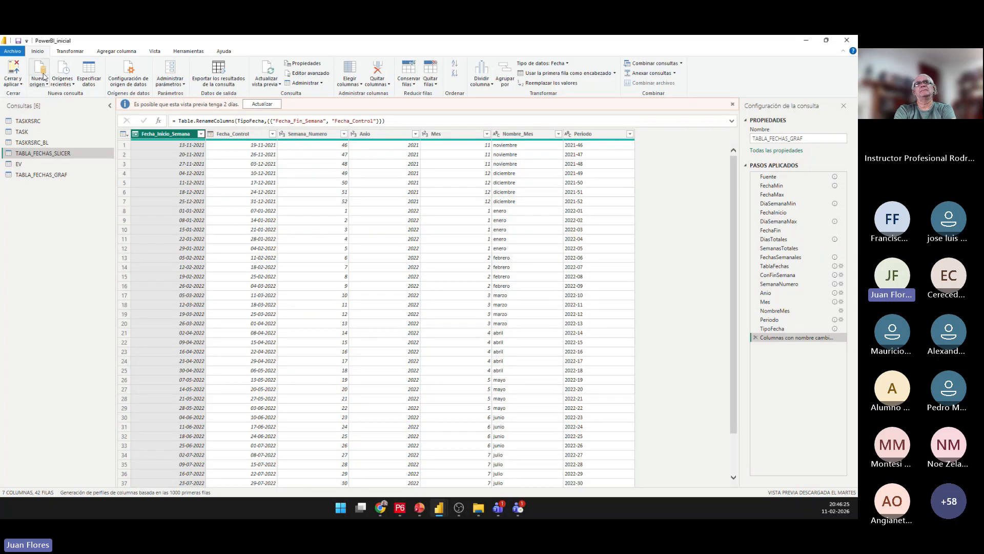
Apply the pending query changes without closing Power Query, and switch to the PowerBI_inicial report window.
{"action": "left_click", "coordinate": [13, 83]}
{"action": "left_click", "coordinate": [26, 102]}
{"action": "mouse_move", "coordinate": [438, 507]}
{"action": "left_click", "coordinate": [344, 451]}
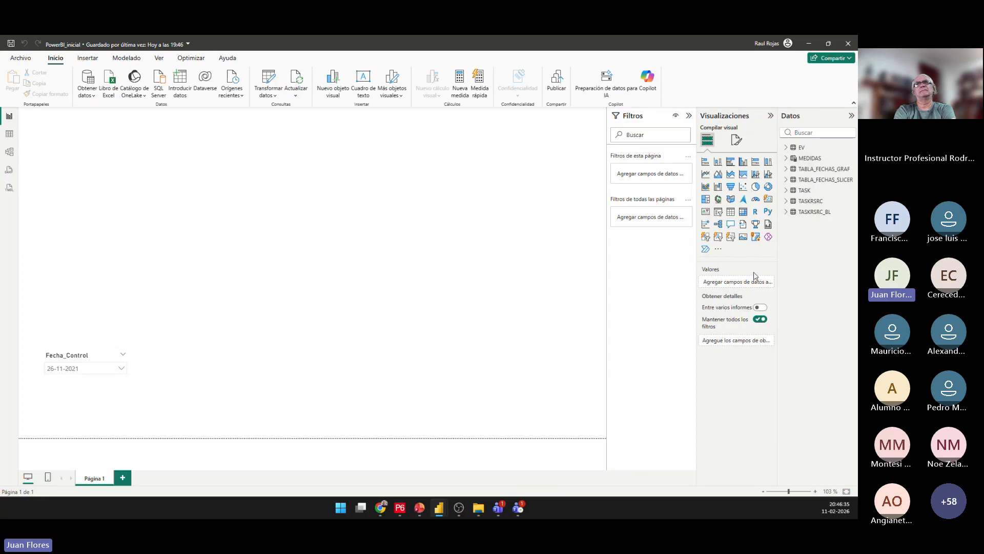
Switch to the PBI-P6_Presentación PowerPoint file and present the slides from Tabla de Fechas through Distribución del EV, ending the slide show.
{"action": "mouse_move", "coordinate": [420, 507]}
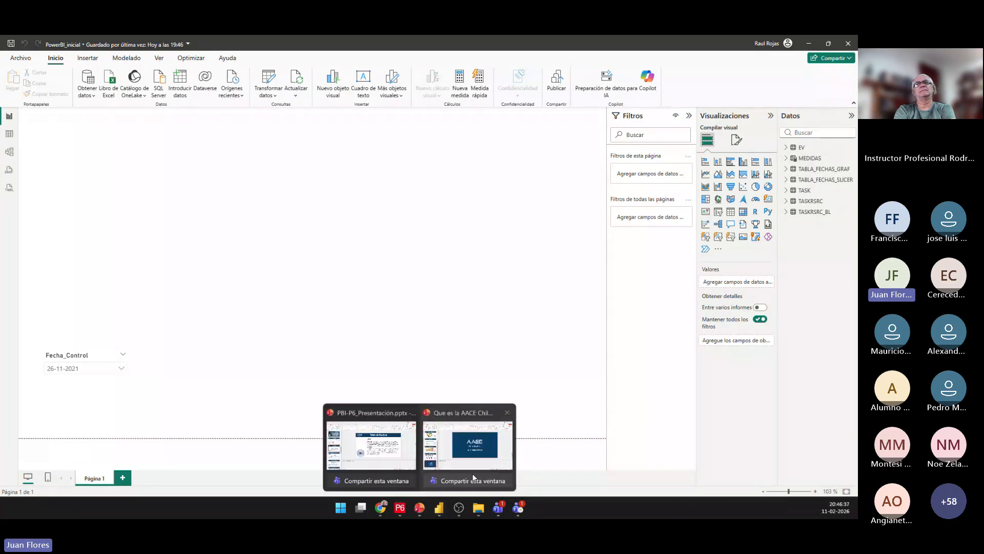
{"action": "left_click", "coordinate": [393, 442]}
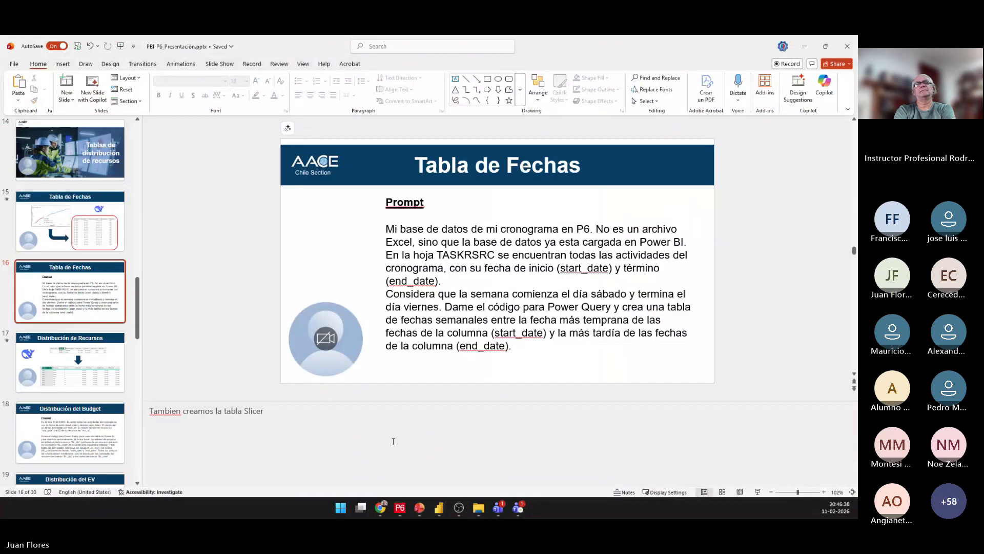
{"action": "left_click", "coordinate": [757, 492]}
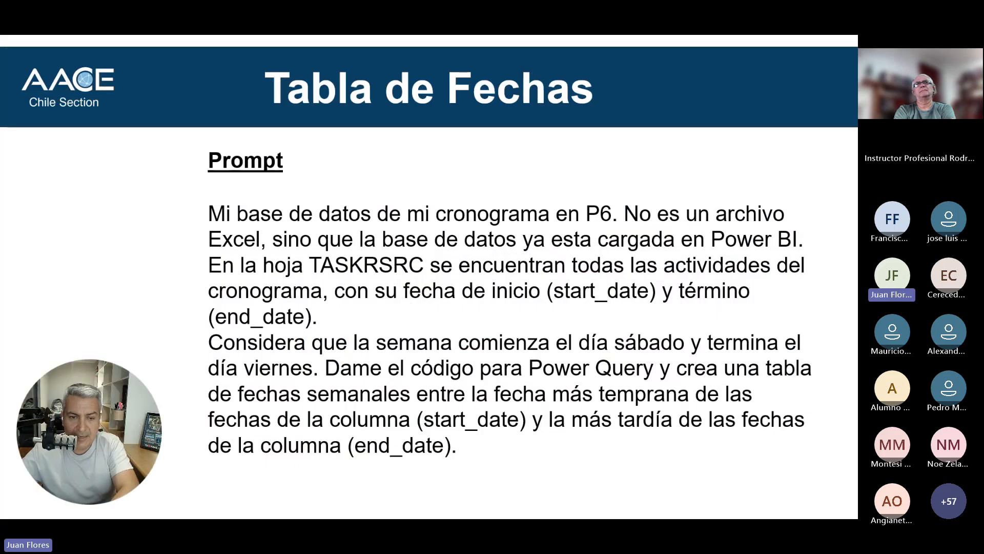
{"action": "key", "text": "Right"}
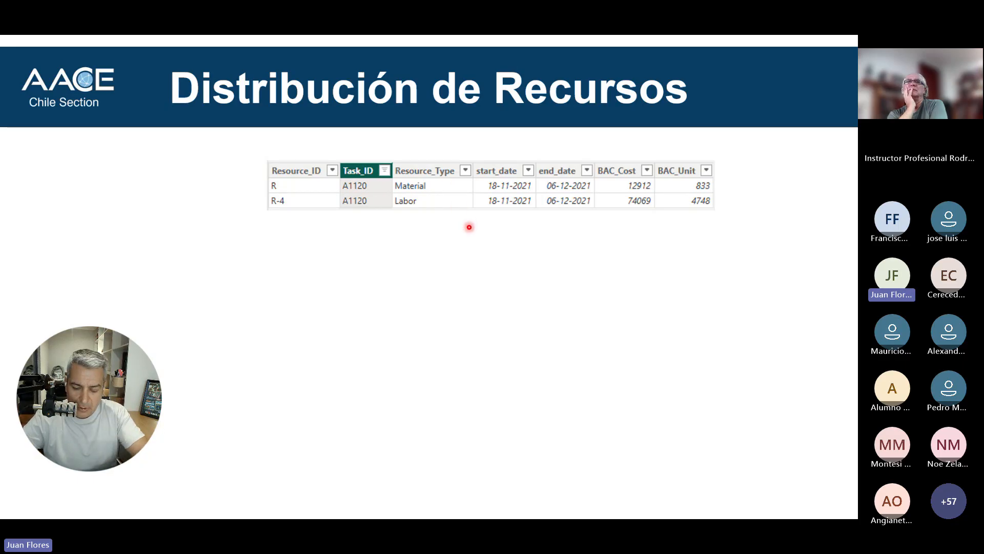
{"action": "key", "text": "Right"}
{"action": "key", "text": "Right"}
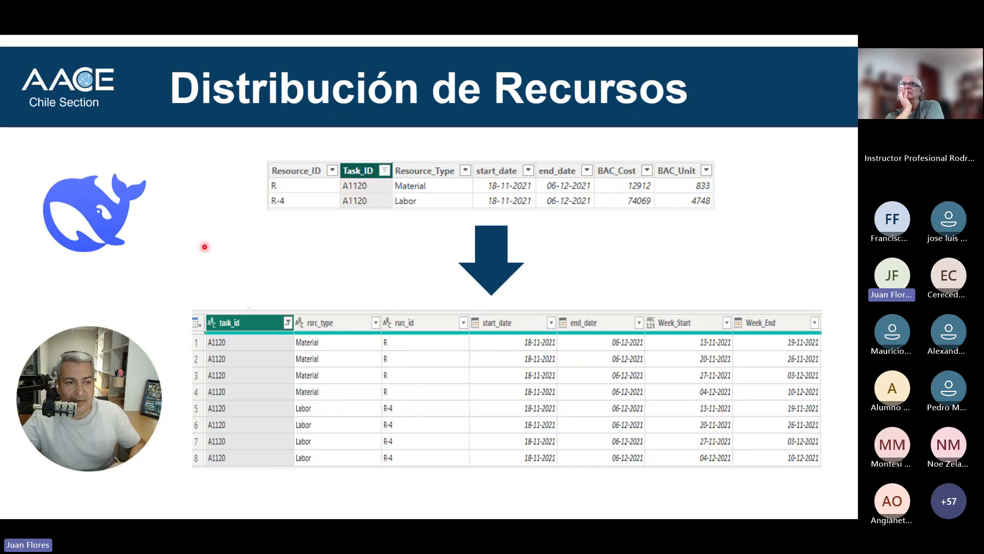
{"action": "key", "text": "Right"}
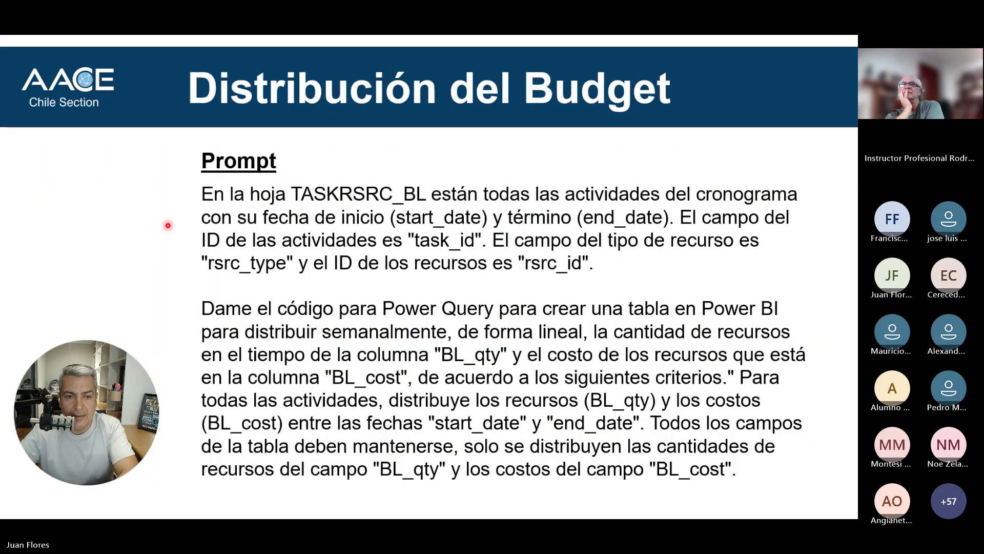
{"action": "key", "text": "Escape"}
{"action": "key", "text": "Right"}
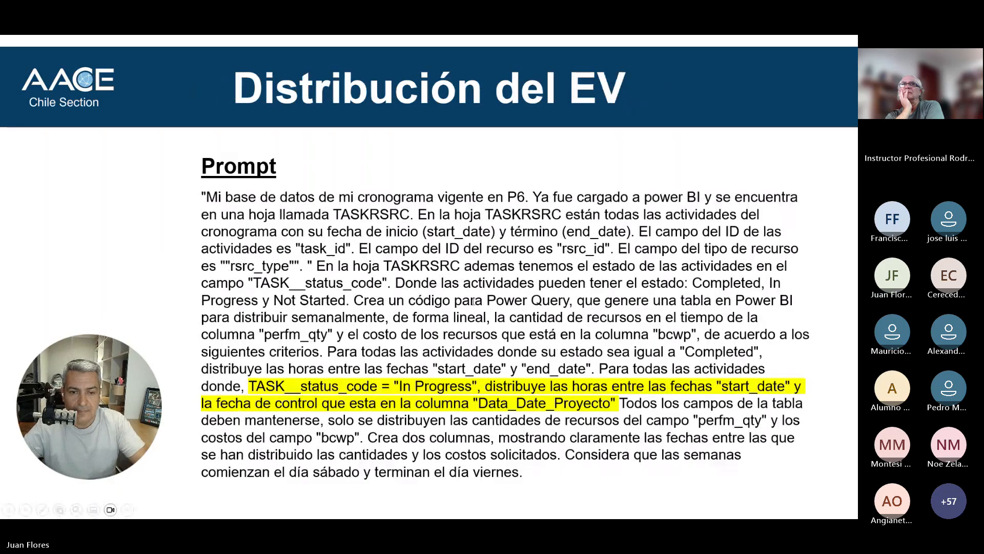
{"action": "key", "text": "Escape"}
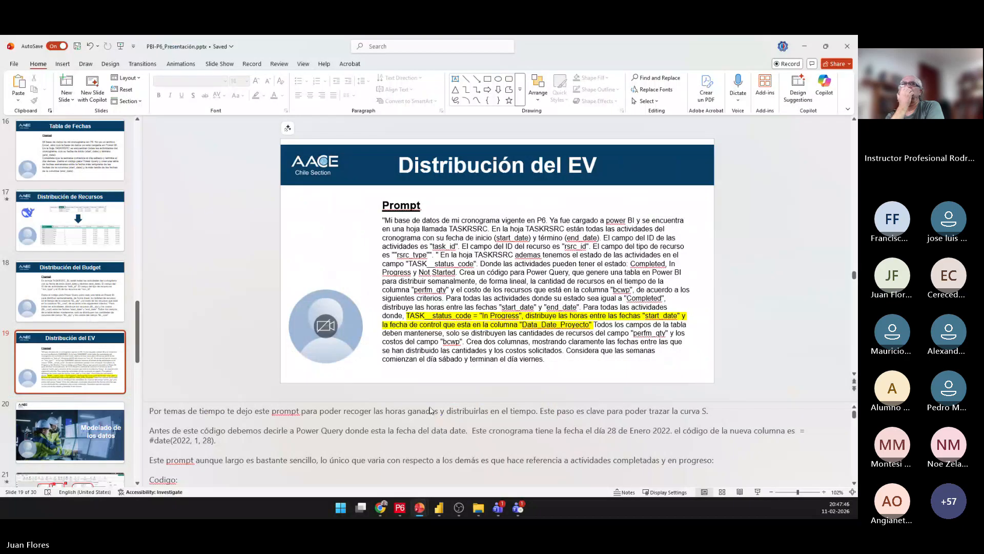
Copy the full prompt text from the Distribución del Budget slide and send it to DeepSeek in the current Chrome chat.
{"action": "left_click", "coordinate": [78, 303]}
{"action": "left_click_drag", "start_coordinate": [476, 346], "coordinate": [480, 347]}
{"action": "left_click_drag", "start_coordinate": [660, 353], "coordinate": [379, 220]}
{"action": "key", "text": "ctrl+c"}
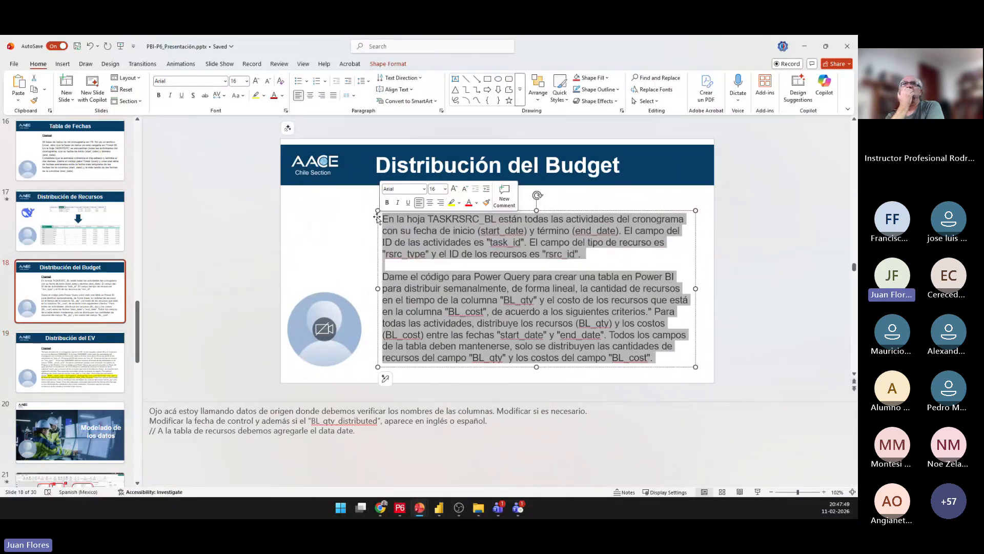
{"action": "left_click", "coordinate": [419, 507]}
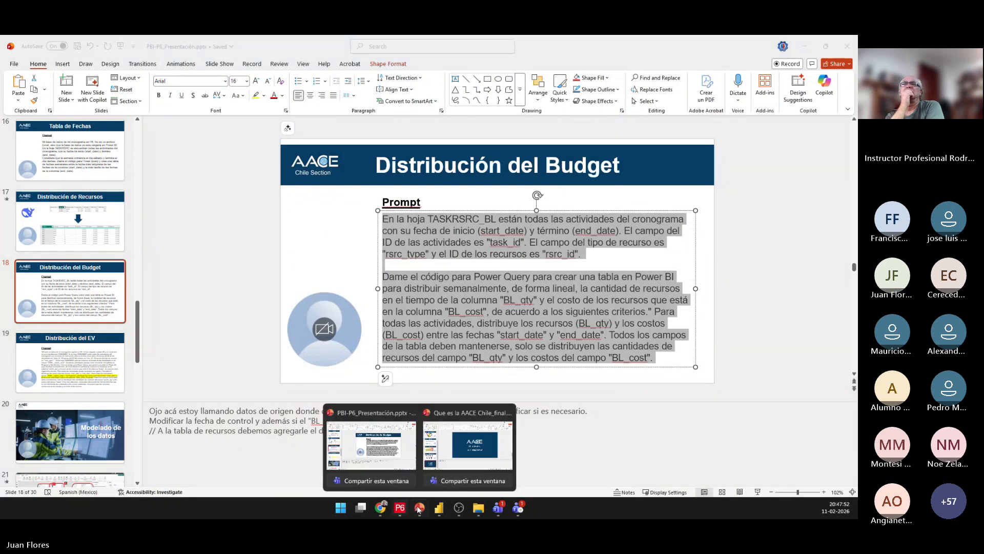
{"action": "left_click", "coordinate": [380, 508]}
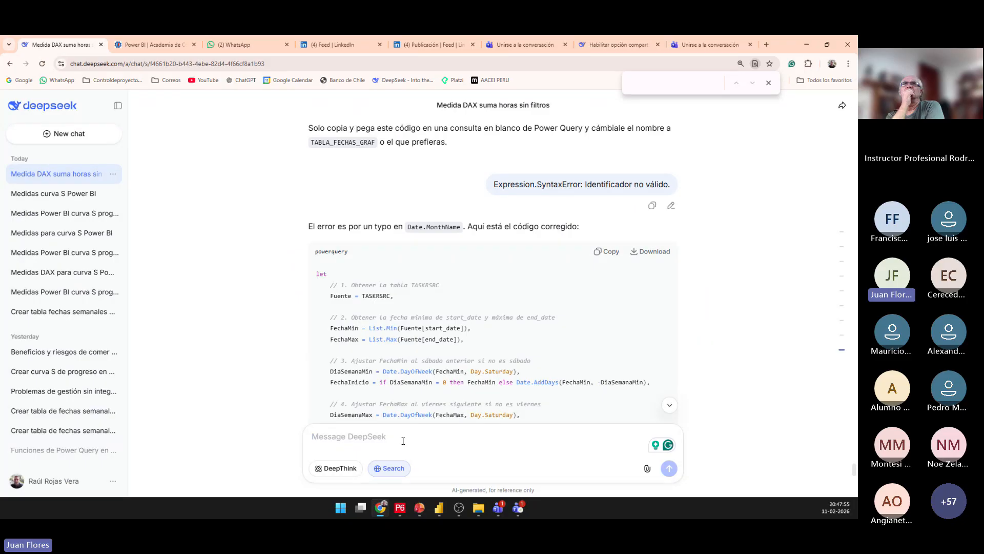
{"action": "key", "text": "ctrl+v"}
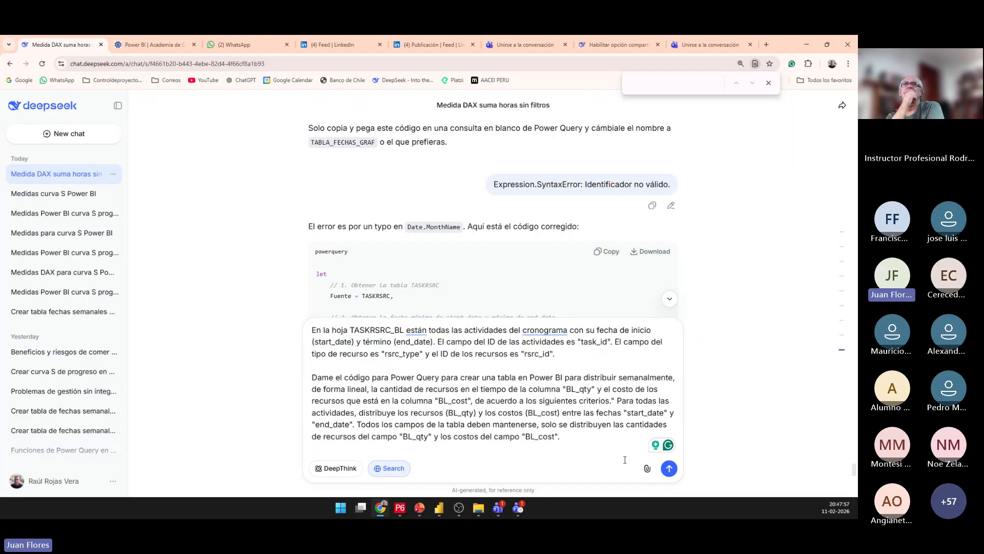
{"action": "left_click", "coordinate": [669, 469]}
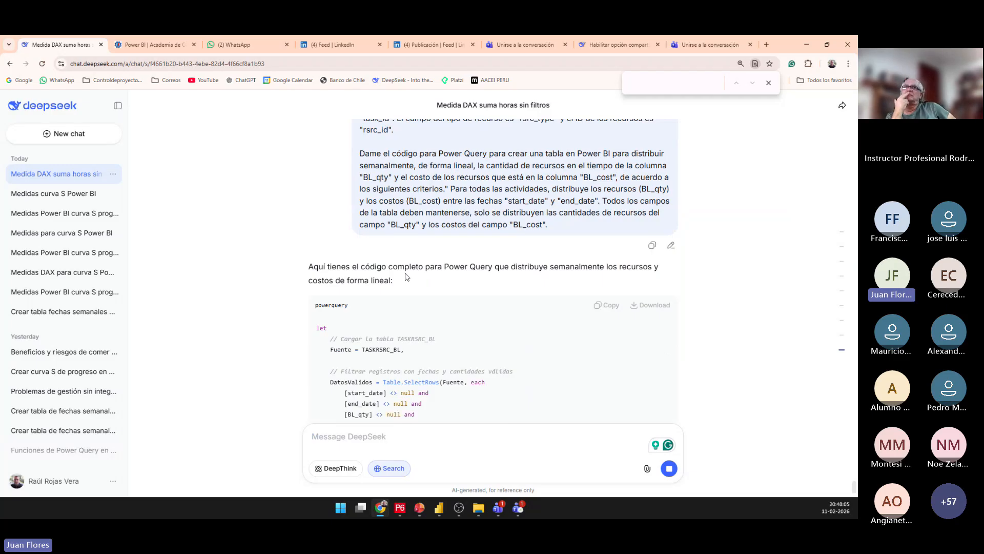
Switch to the Power Query window, create a blank query and rename it BAC.
{"action": "mouse_move", "coordinate": [439, 510]}
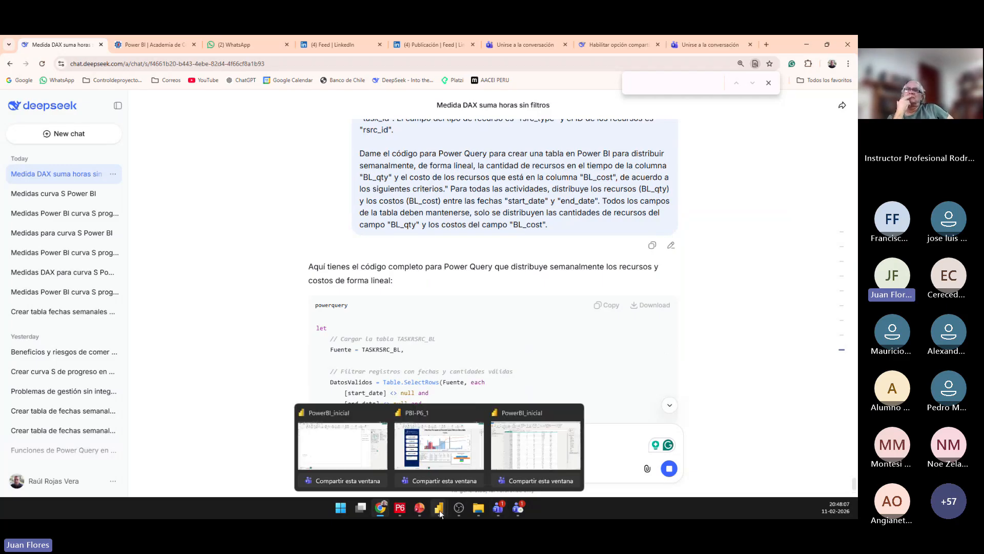
{"action": "left_click", "coordinate": [515, 459]}
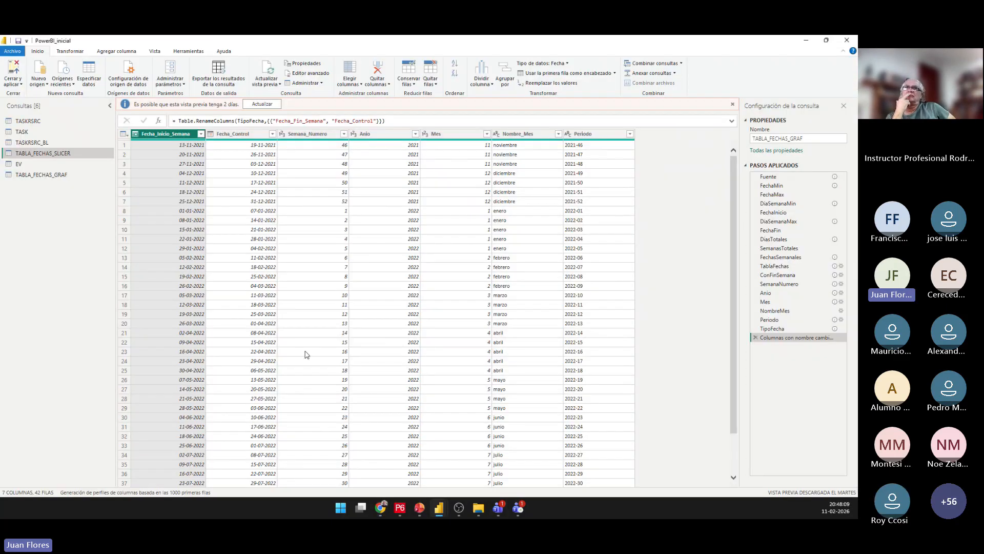
{"action": "right_click", "coordinate": [73, 209]}
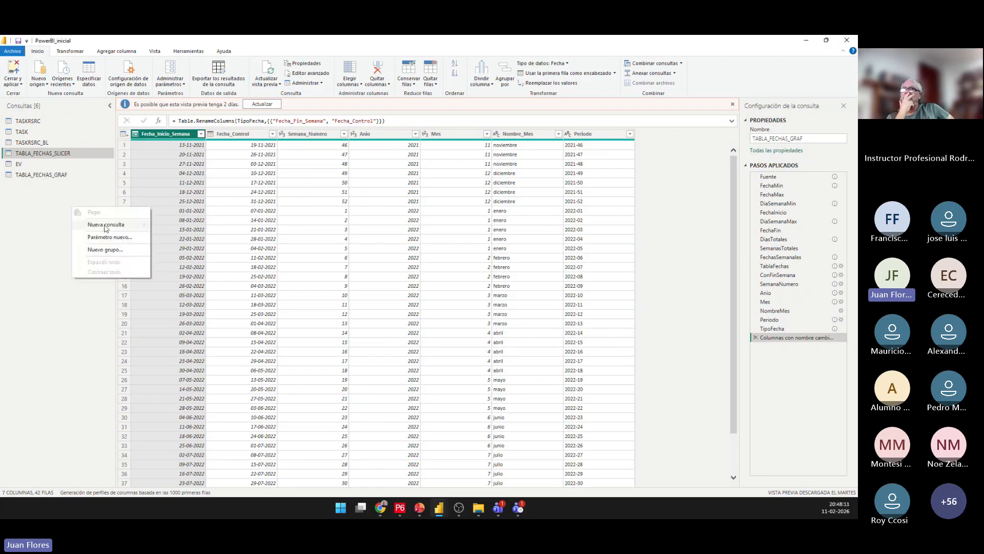
{"action": "mouse_move", "coordinate": [123, 224]}
{"action": "left_click", "coordinate": [188, 284]}
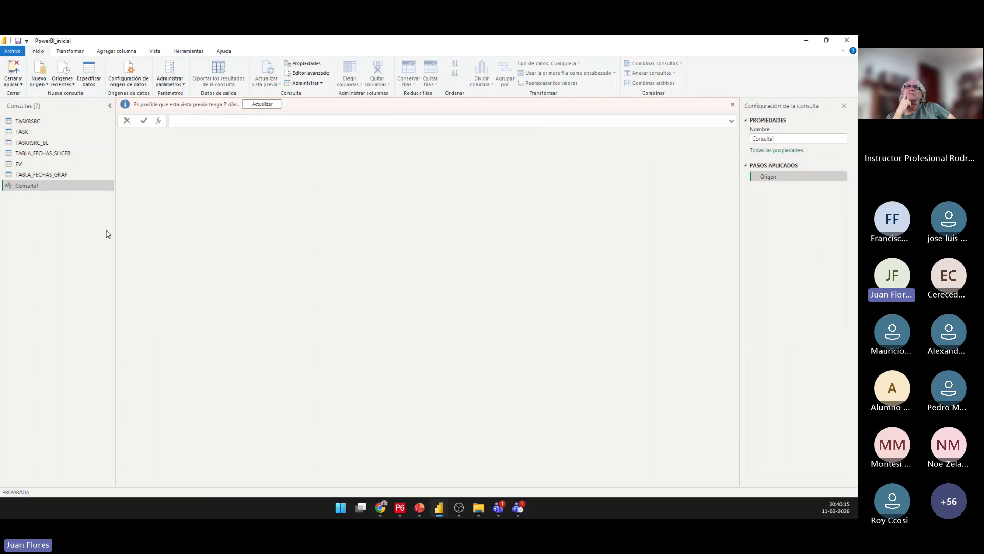
{"action": "left_click", "coordinate": [44, 185]}
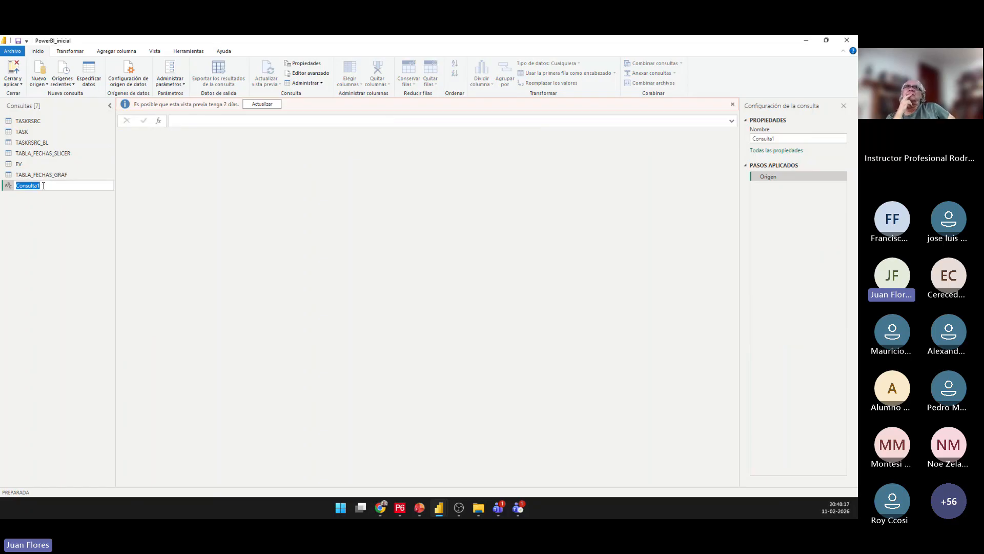
{"action": "type", "text": "BAC"}
{"action": "key", "text": "Return"}
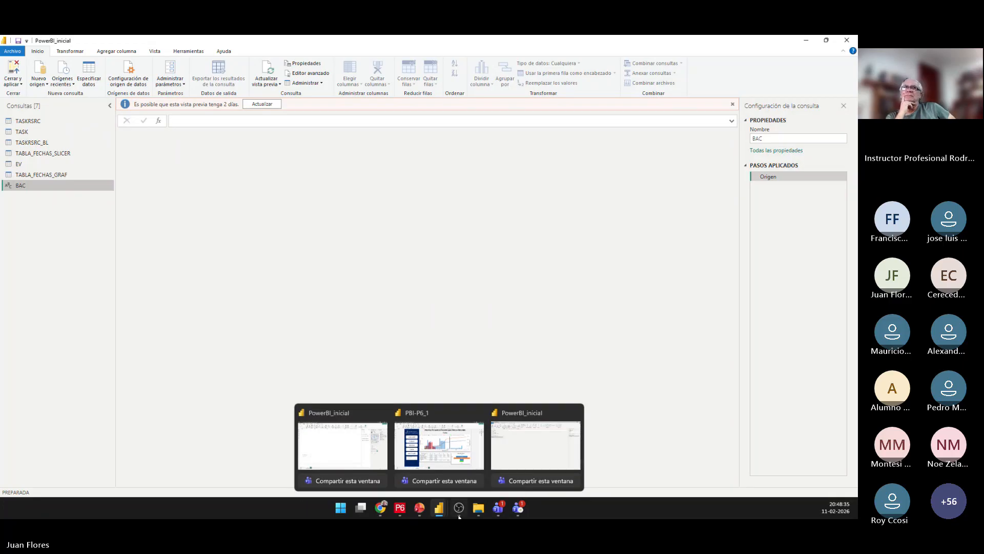
Copy DeepSeek's weekly resource distribution code from Chrome, replace all code of the BAC query with it in the advanced editor and accept it.
{"action": "left_click", "coordinate": [381, 508]}
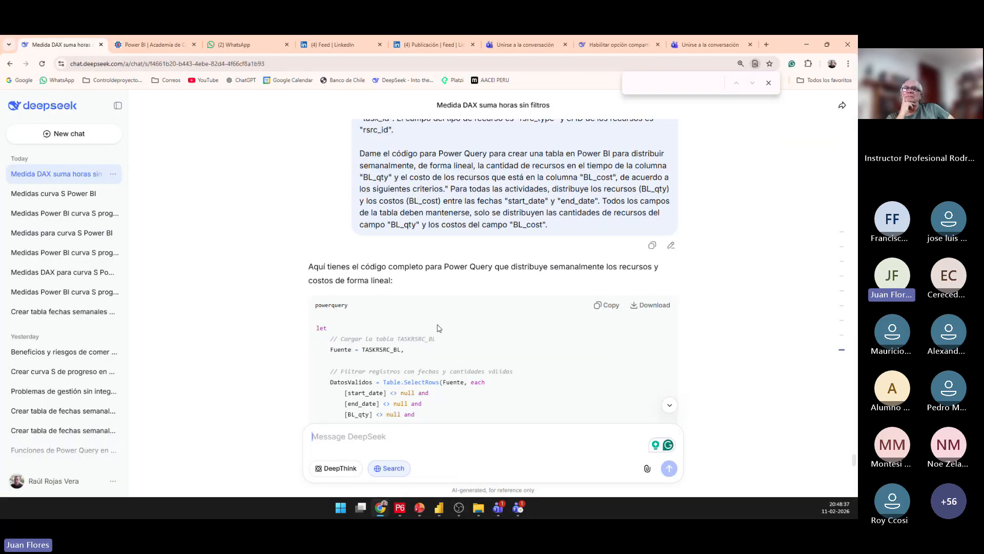
{"action": "left_click", "coordinate": [608, 307]}
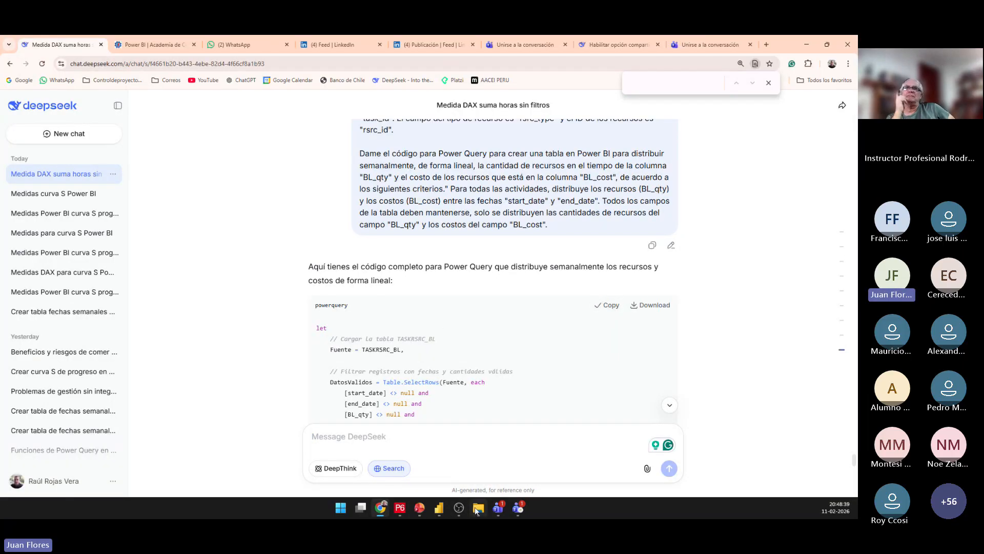
{"action": "mouse_move", "coordinate": [402, 508]}
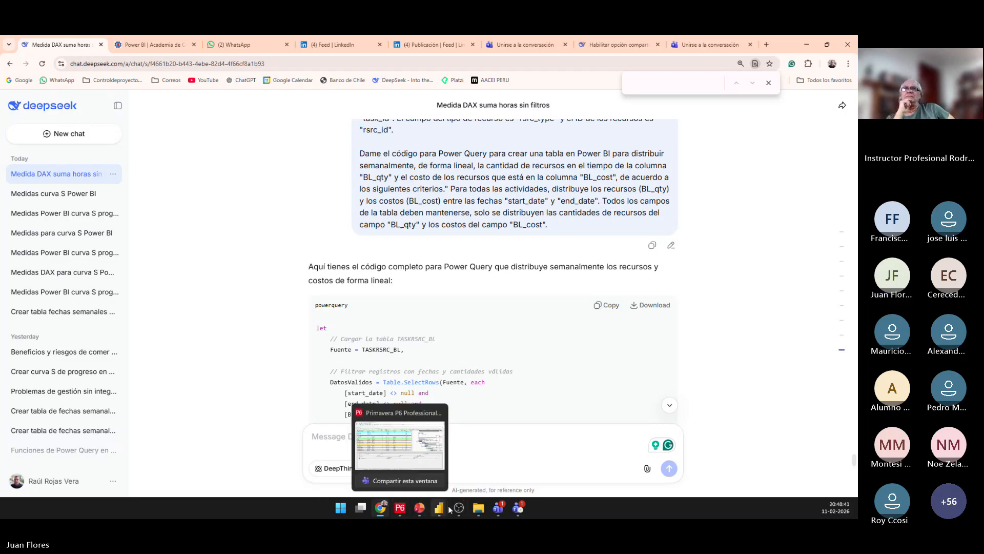
{"action": "mouse_move", "coordinate": [438, 508]}
{"action": "left_click", "coordinate": [512, 454]}
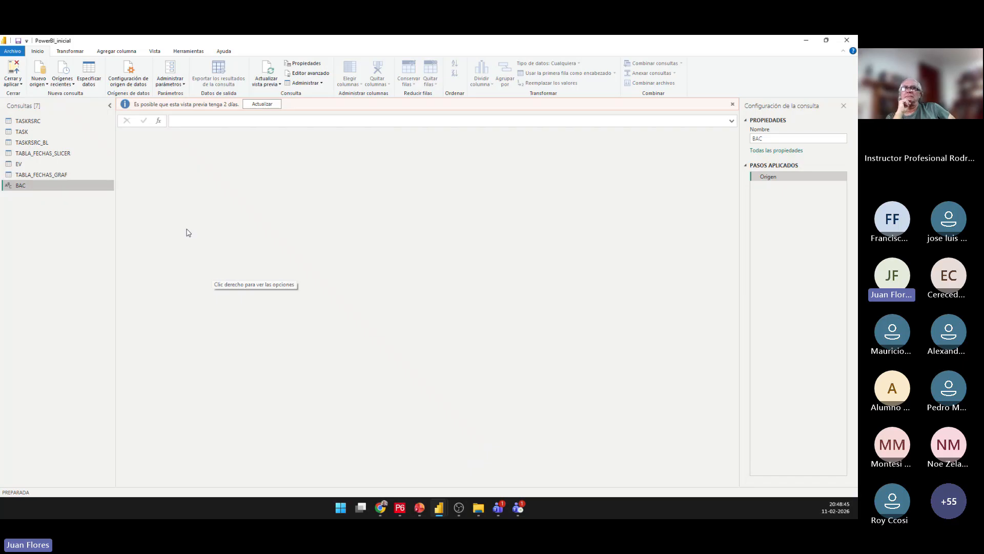
{"action": "right_click", "coordinate": [47, 186]}
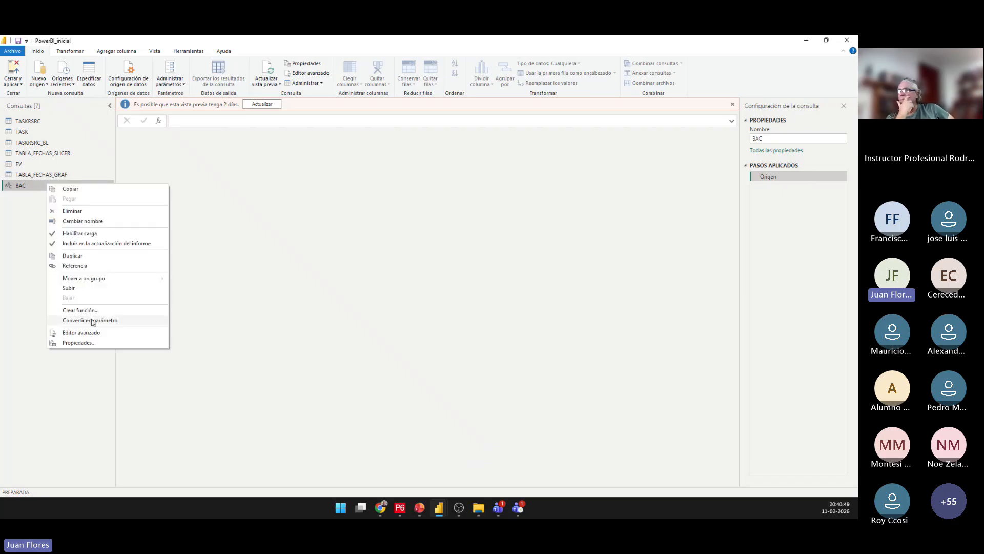
{"action": "left_click", "coordinate": [82, 332]}
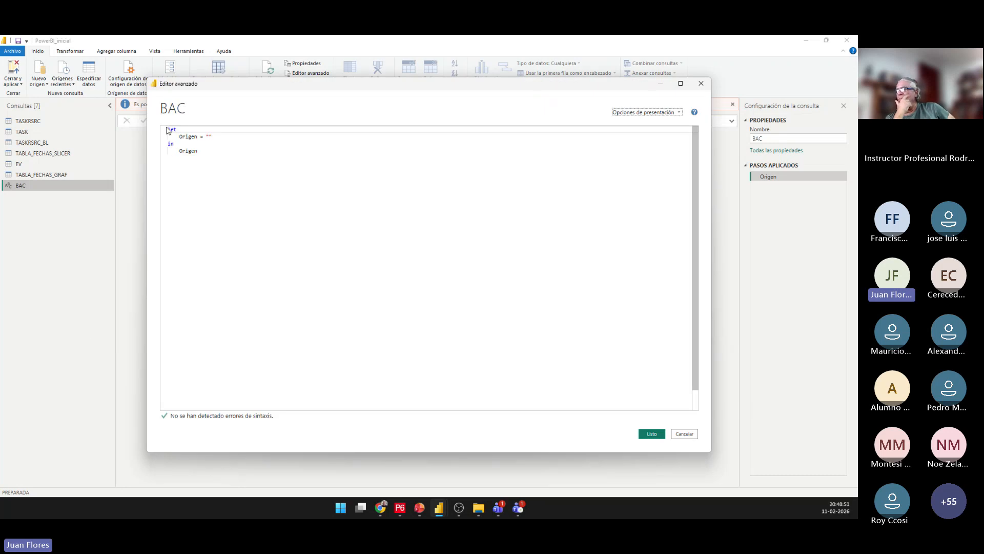
{"action": "key", "text": "ctrl+a"}
{"action": "key", "text": "ctrl+v"}
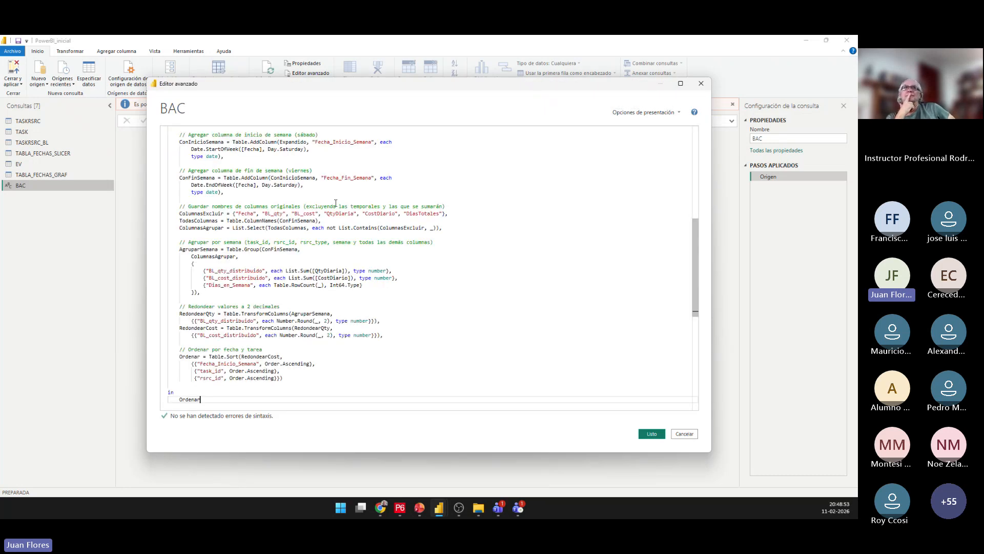
{"action": "left_click", "coordinate": [651, 435]}
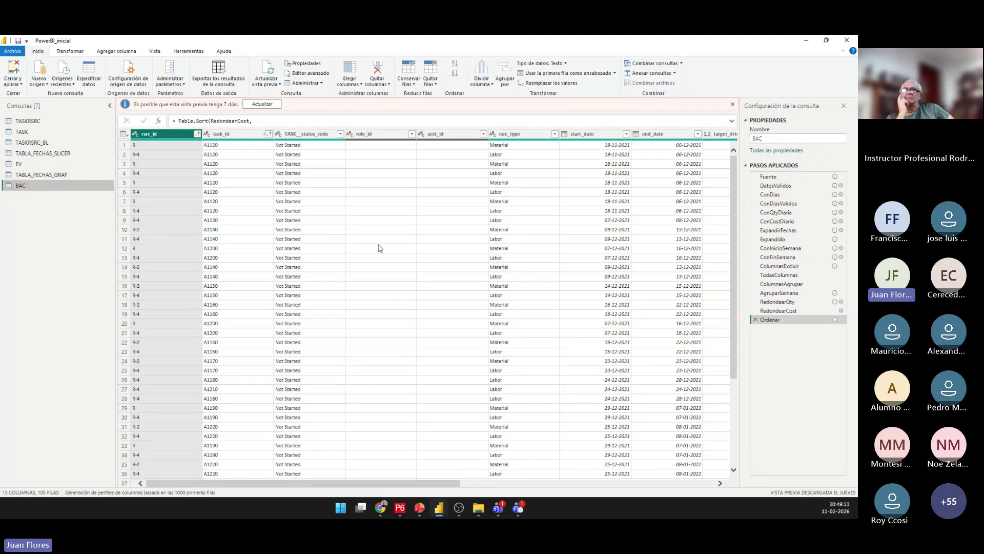
Check the distributed quantity and cost columns of BAC and apply the query changes without closing Power Query.
{"action": "left_click_drag", "start_coordinate": [436, 484], "coordinate": [724, 496]}
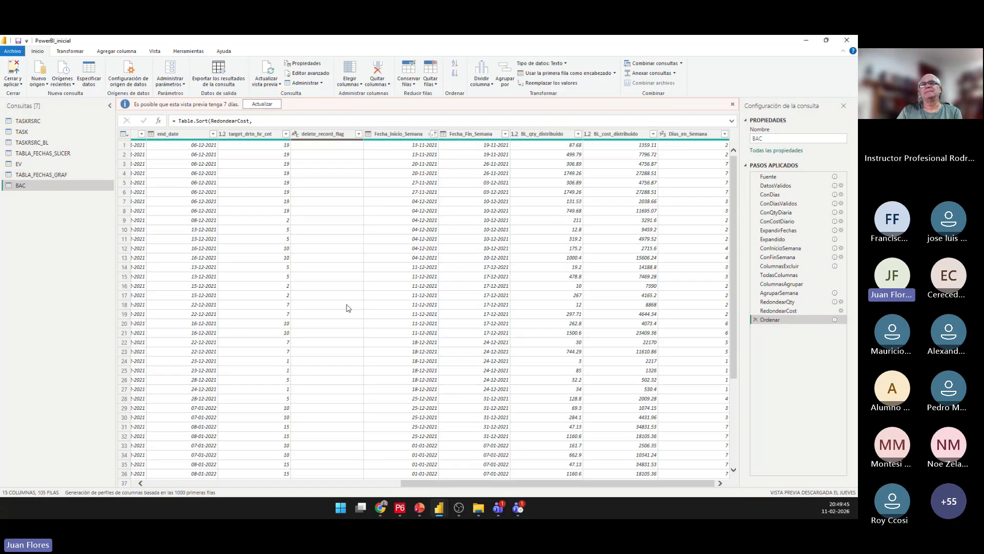
{"action": "left_click", "coordinate": [21, 84]}
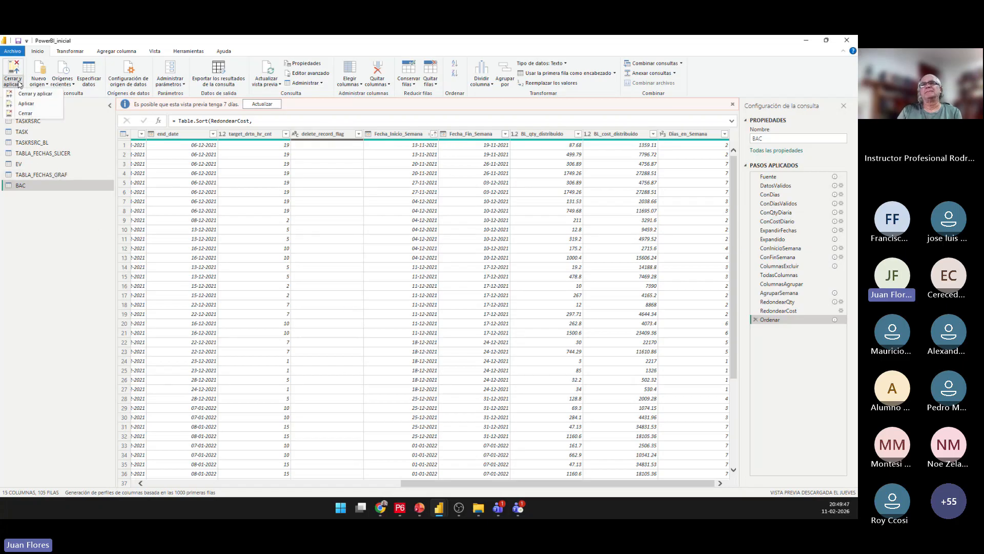
{"action": "left_click", "coordinate": [29, 104]}
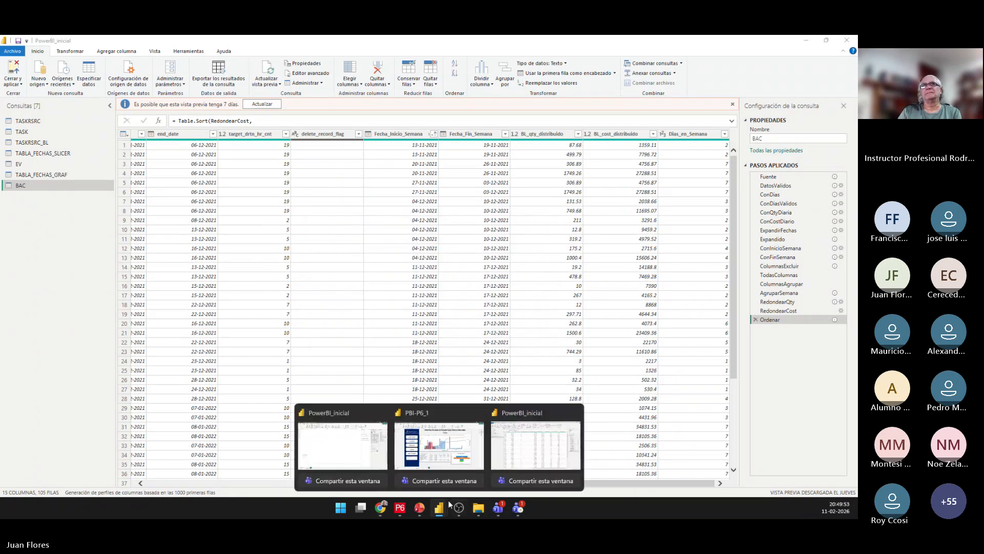
Switch to the PBI-P6_Presentación PowerPoint file and present the Distribución del Budget and Distribución del EV prompt slides.
{"action": "mouse_move", "coordinate": [419, 508]}
{"action": "left_click", "coordinate": [371, 442]}
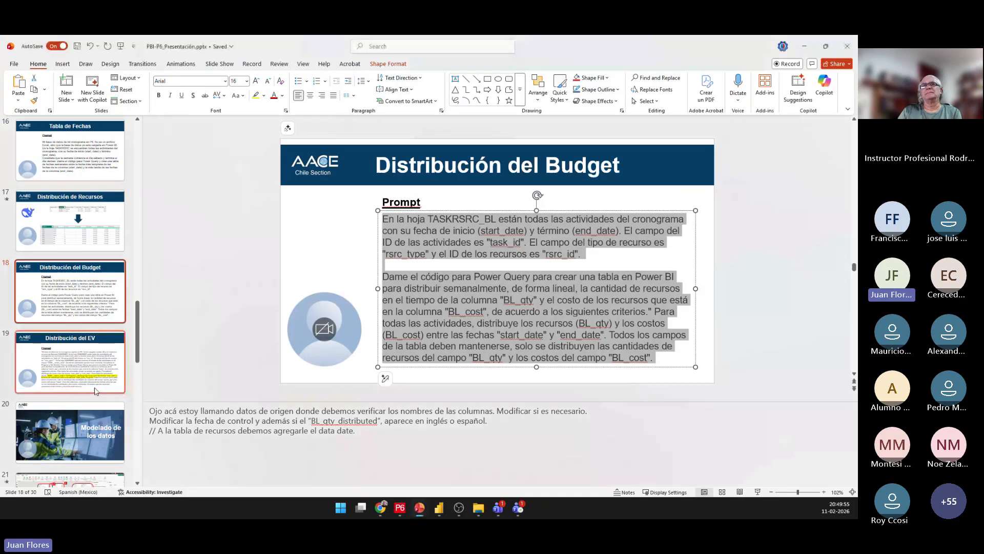
{"action": "left_click", "coordinate": [756, 492]}
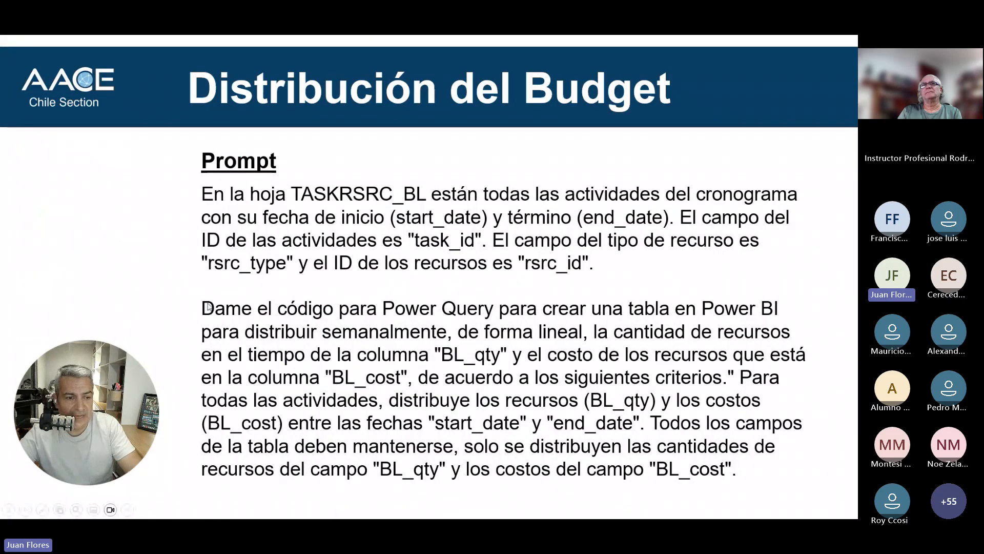
{"action": "key", "text": "Right"}
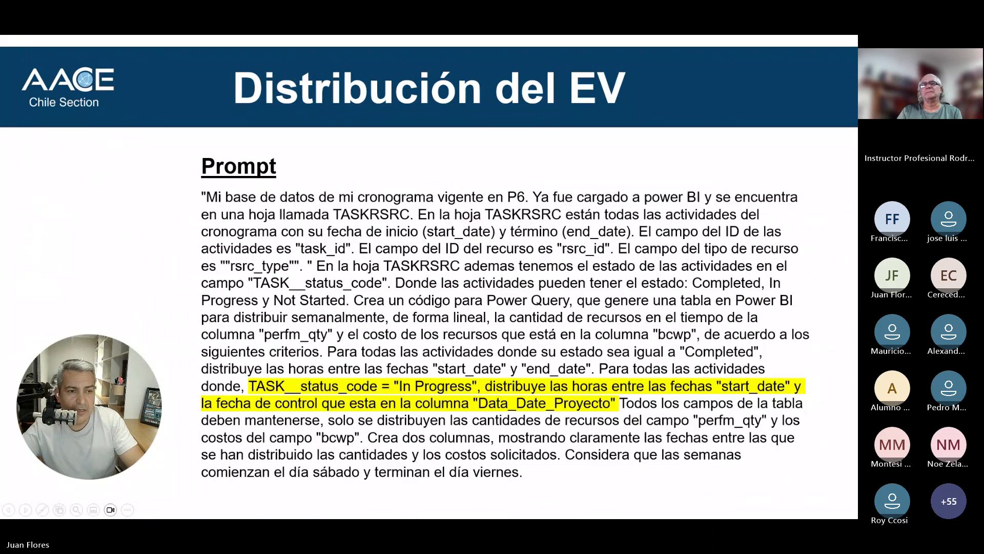
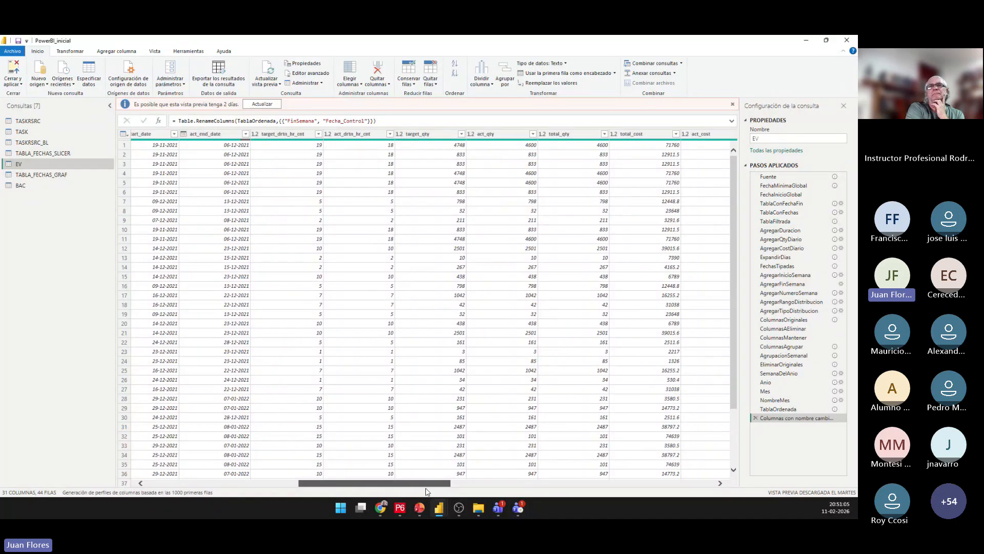
Review the weekly columns of the EV query, switch to PBI-P6_Presentación in PowerPoint and present the data model, Curva S and DAX prompt slides.
{"action": "left_click_drag", "start_coordinate": [426, 488], "coordinate": [689, 495]}
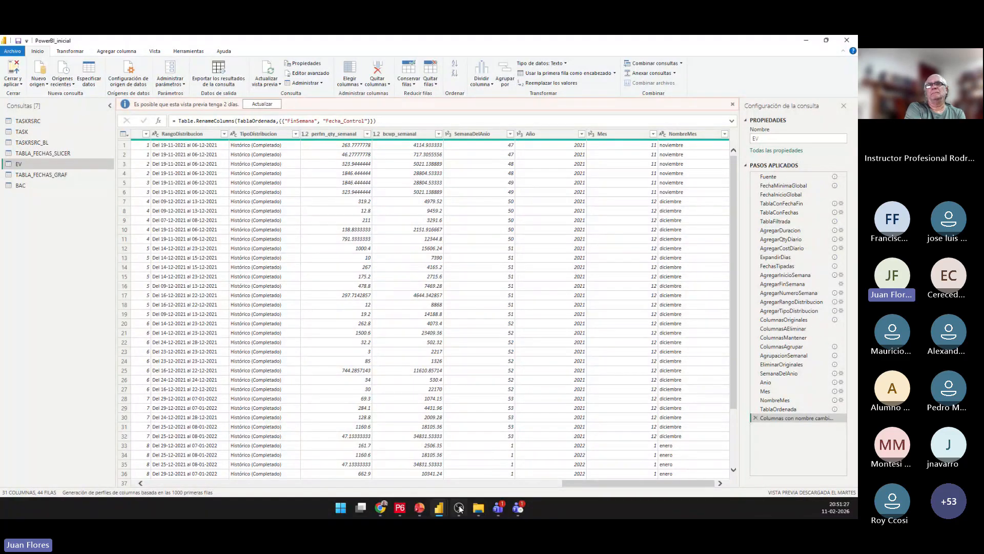
{"action": "mouse_move", "coordinate": [419, 508]}
{"action": "left_click", "coordinate": [466, 446]}
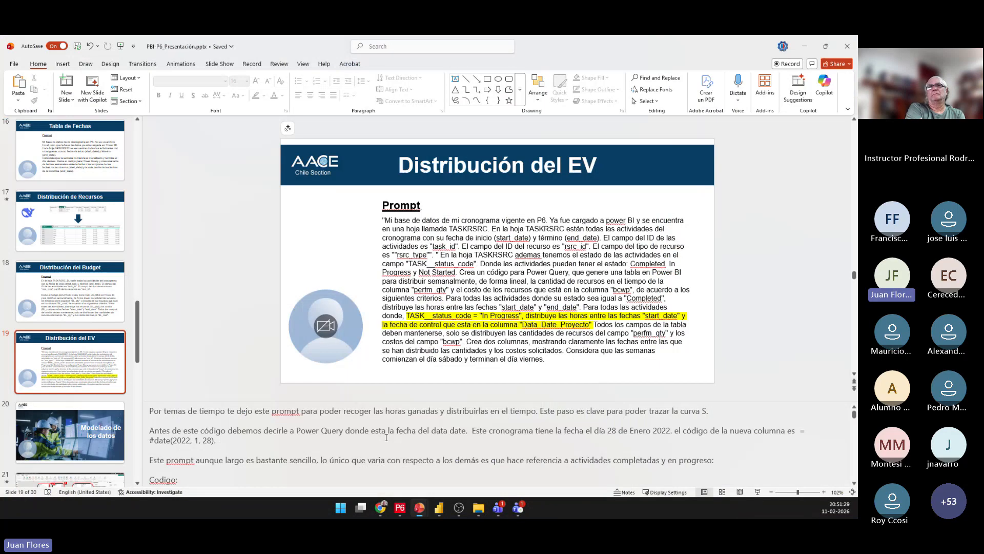
{"action": "left_click", "coordinate": [757, 492]}
{"action": "key", "text": "Right"}
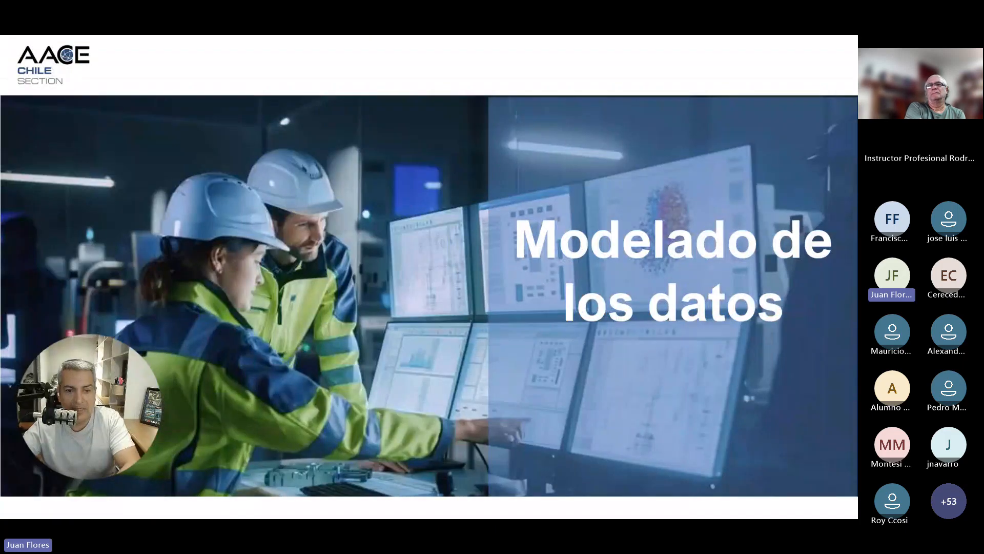
{"action": "key", "text": "Right"}
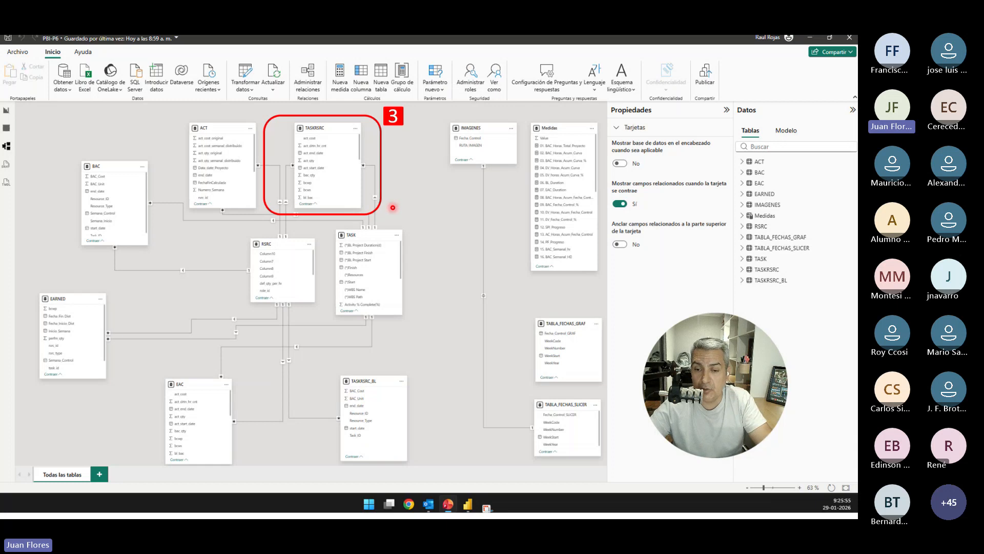
{"action": "left_click", "coordinate": [346, 192]}
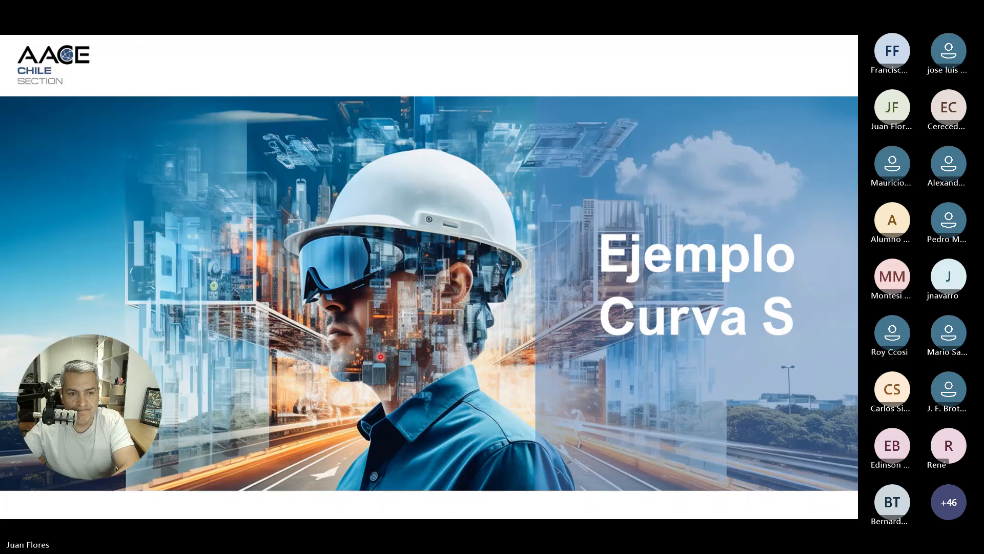
{"action": "left_click", "coordinate": [695, 234]}
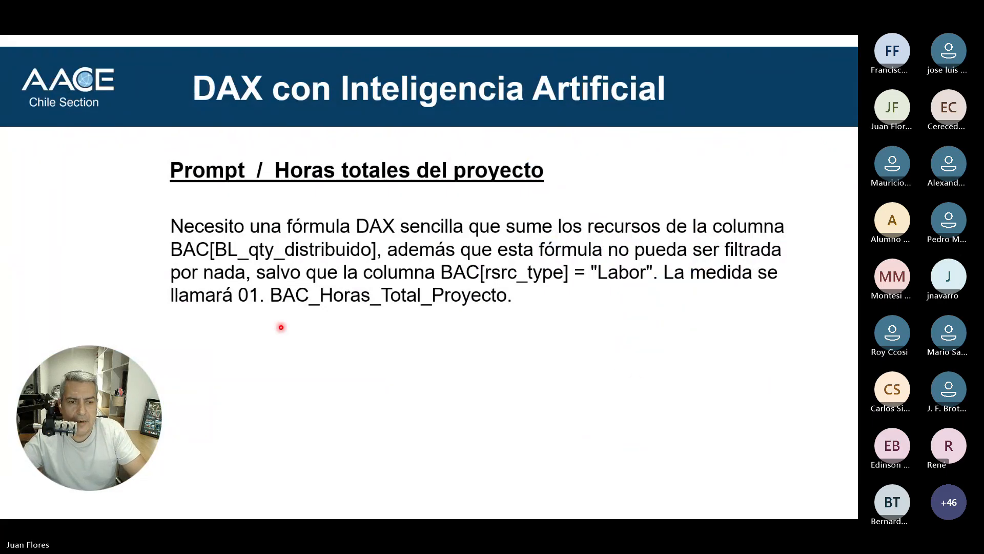
{"action": "key", "text": "Escape"}
{"action": "left_click", "coordinate": [399, 306]}
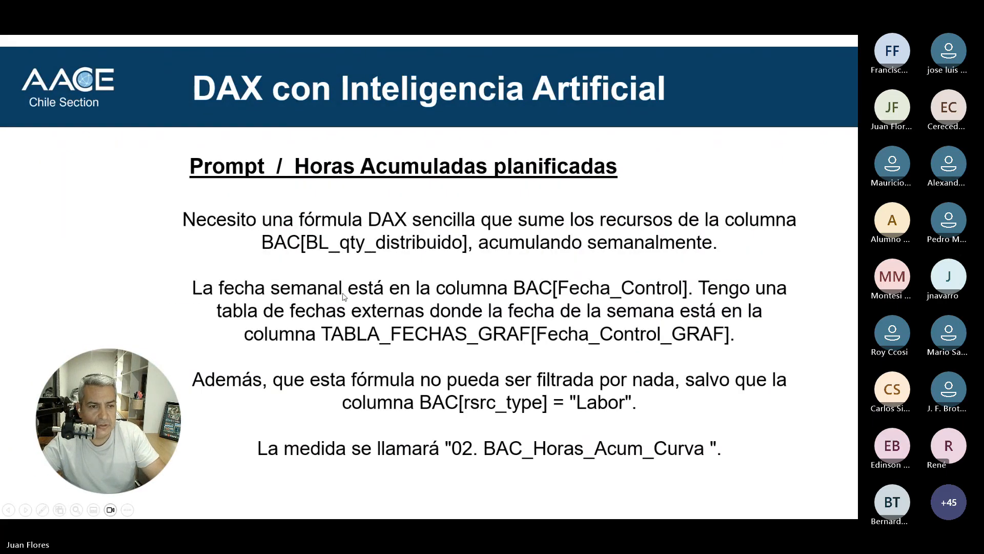
{"action": "key", "text": "Escape"}
Copy the Horas totales del proyecto prompt from its PowerPoint slide and send it to DeepSeek in Chrome.
{"action": "left_click", "coordinate": [72, 285]}
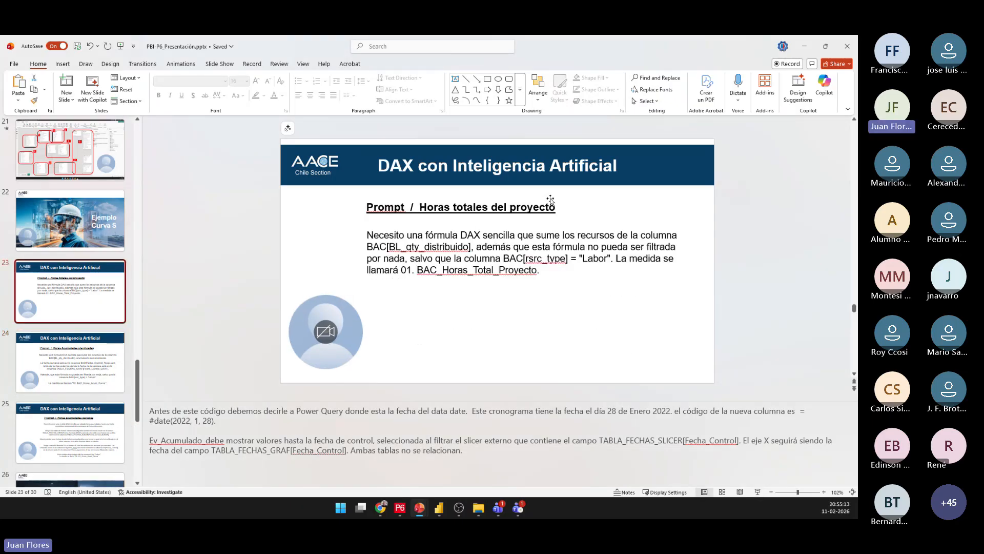
{"action": "left_click_drag", "start_coordinate": [538, 275], "coordinate": [372, 237]}
{"action": "key", "text": "ctrl+c"}
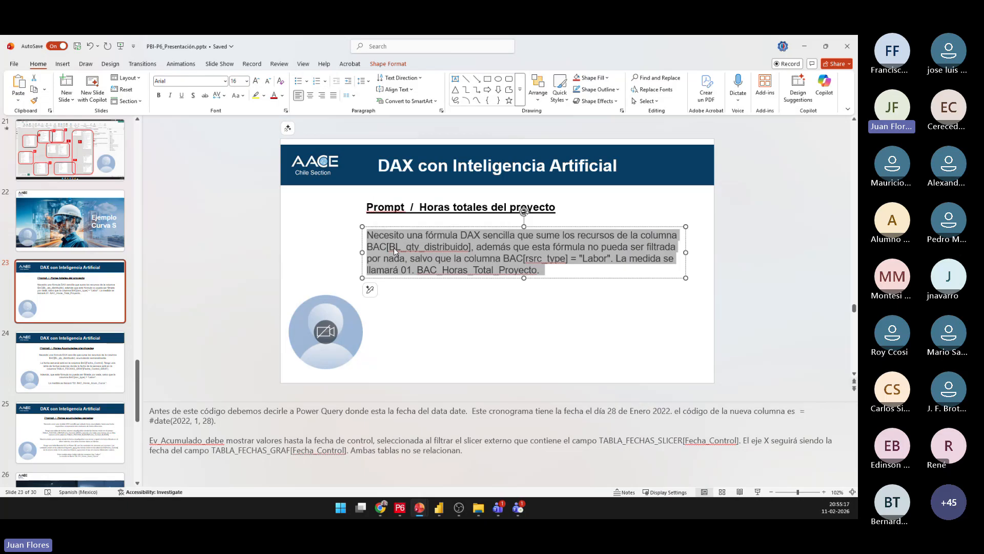
{"action": "left_click", "coordinate": [381, 508]}
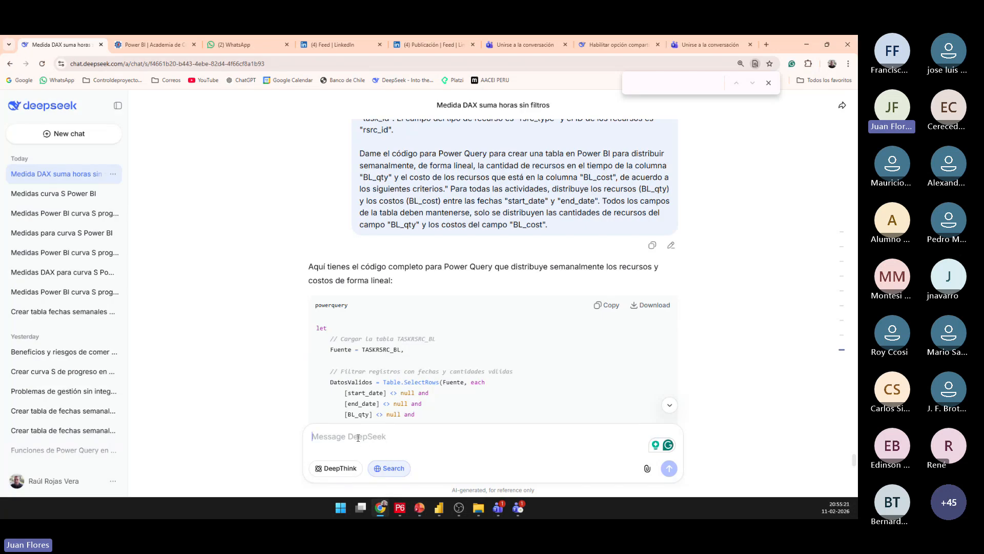
{"action": "key", "text": "ctrl+v"}
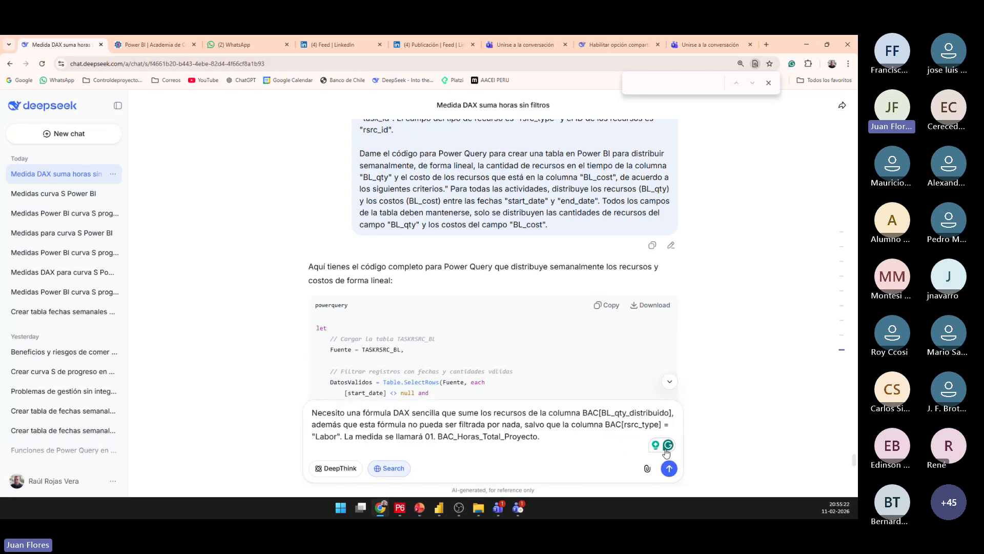
{"action": "triple_click", "coordinate": [529, 436]}
{"action": "left_click", "coordinate": [564, 441]}
{"action": "left_click", "coordinate": [670, 468]}
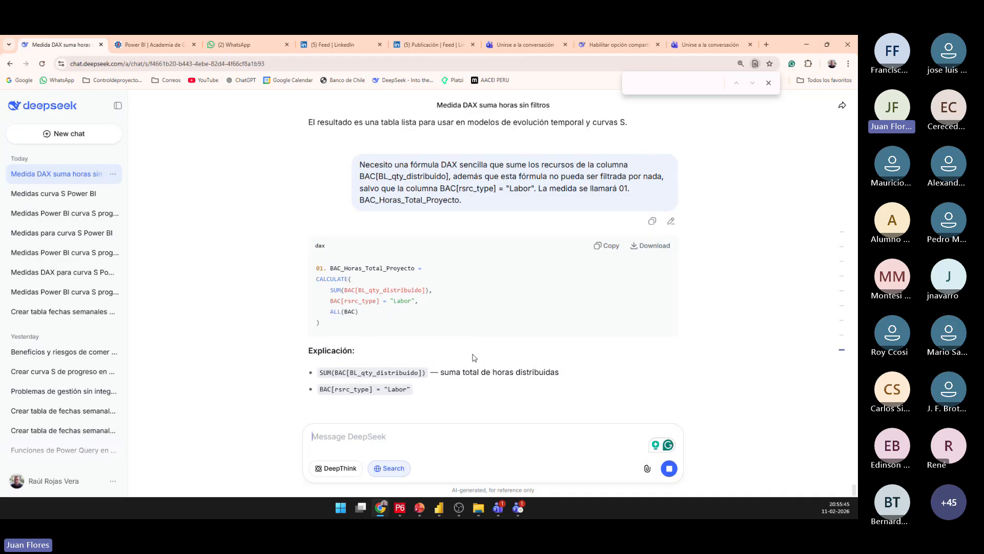
Copy DeepSeek's DAX formula, switch to the PowerBI_inicial report and create measure 01. BAC_Horas_Total_Proyecto with it in the MEDIDAS table.
{"action": "scroll", "coordinate": [451, 352], "scroll_direction": "up", "scroll_amount": 1}
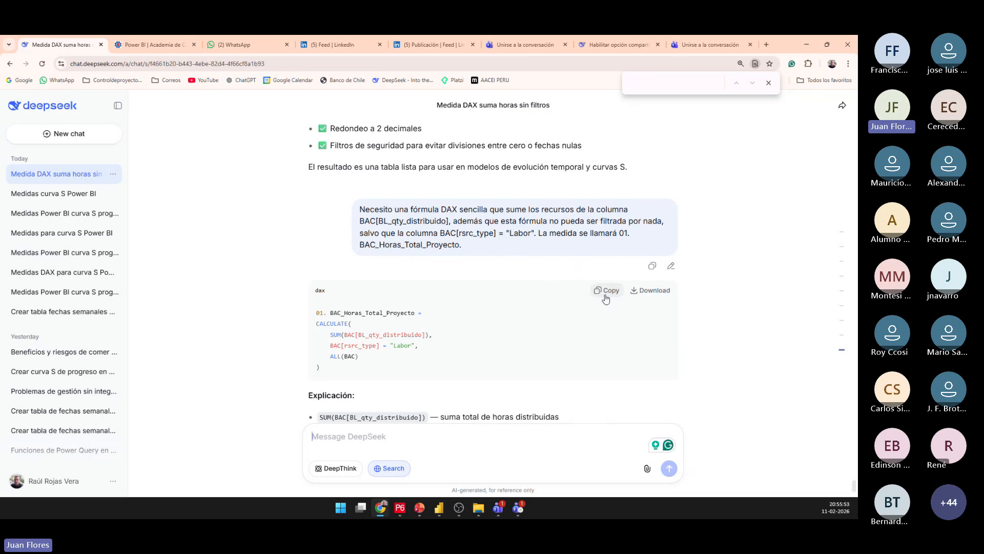
{"action": "mouse_move", "coordinate": [438, 508]}
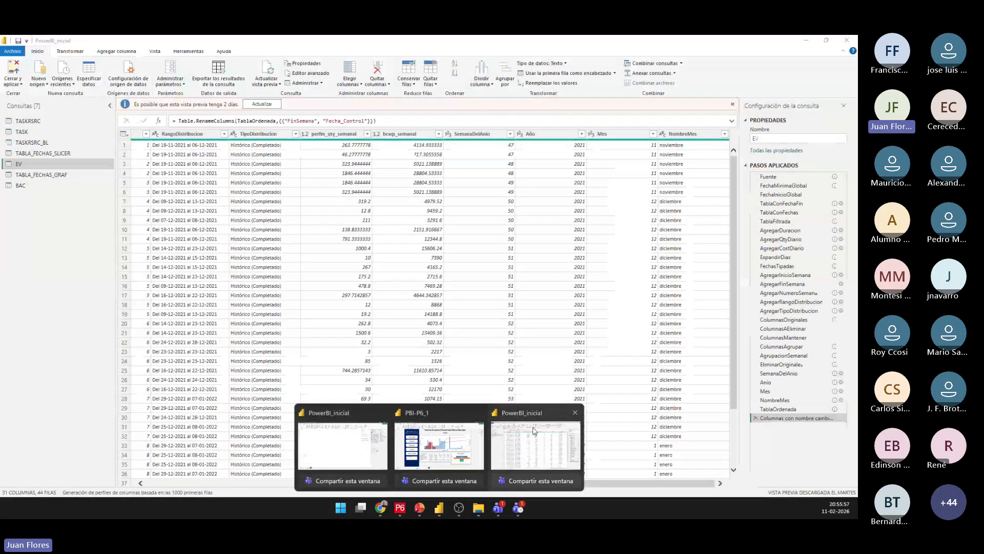
{"action": "left_click", "coordinate": [356, 452]}
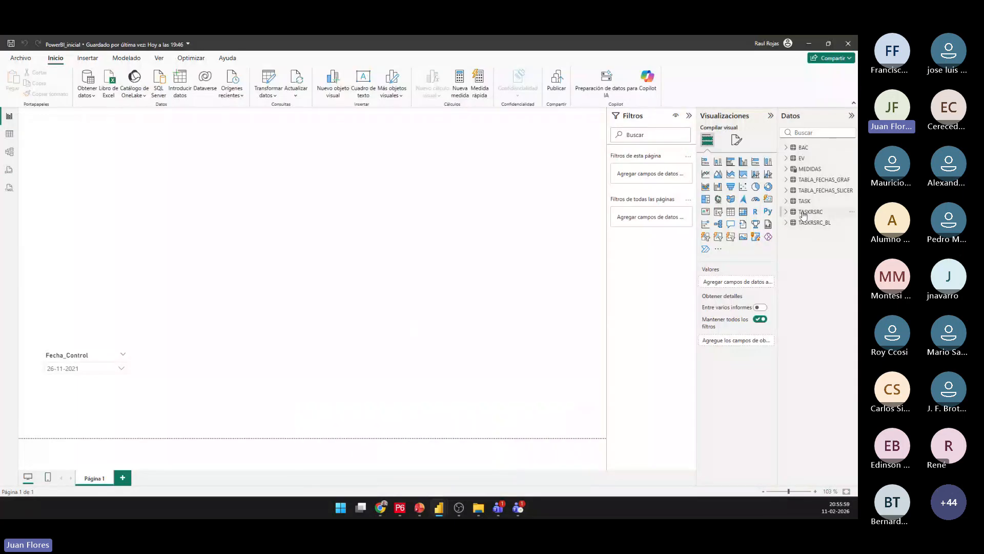
{"action": "left_click", "coordinate": [786, 169]}
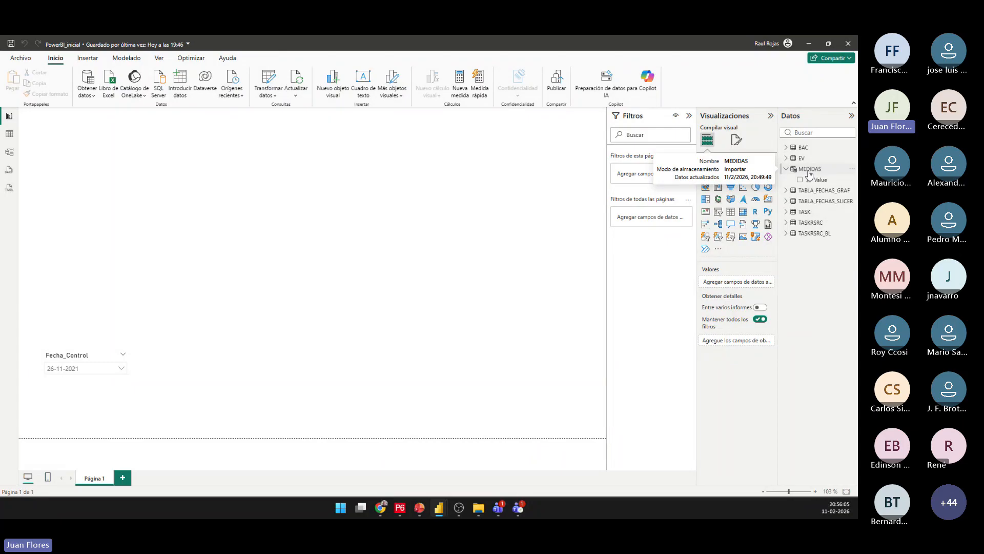
{"action": "right_click", "coordinate": [807, 172]}
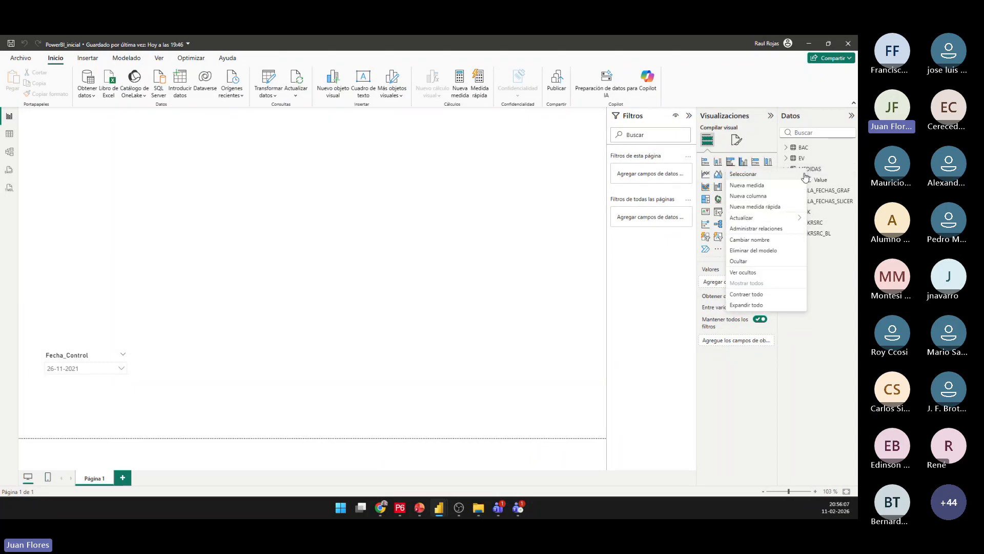
{"action": "left_click", "coordinate": [746, 185]}
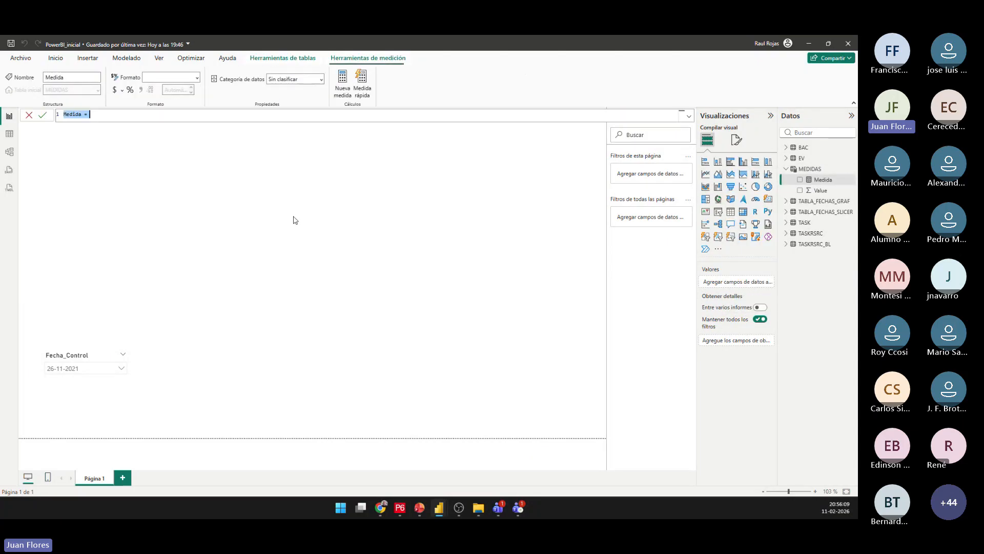
{"action": "key", "text": "ctrl+v"}
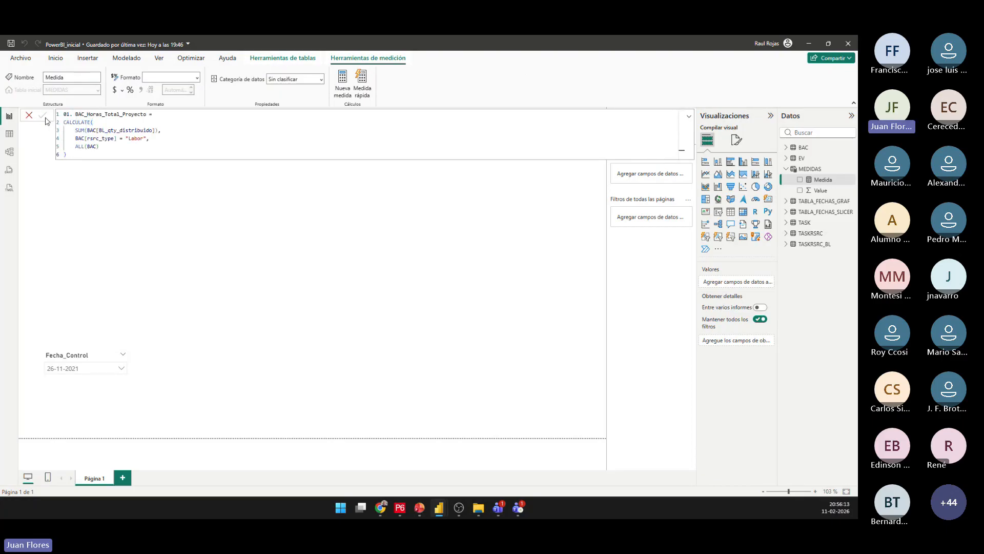
{"action": "left_click", "coordinate": [44, 117]}
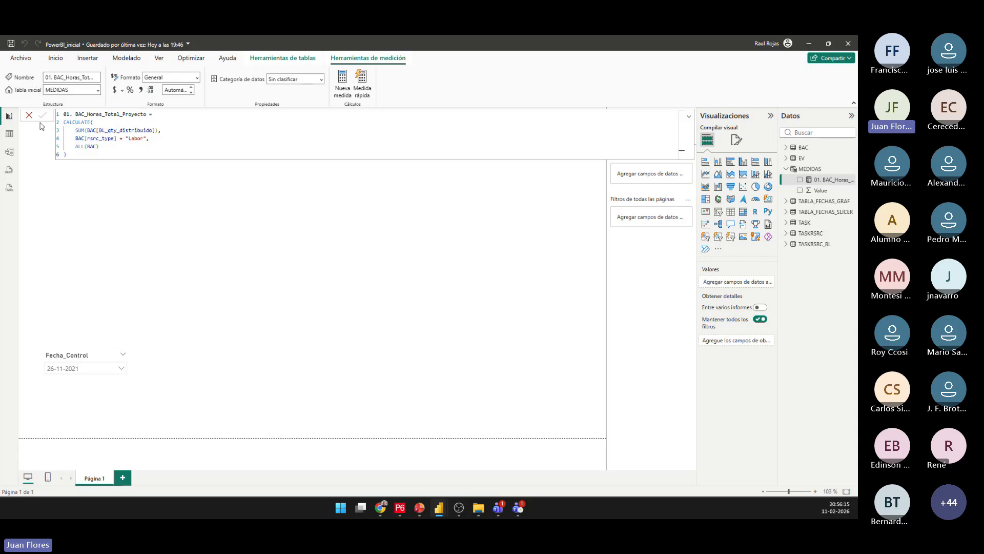
{"action": "left_click", "coordinate": [29, 116]}
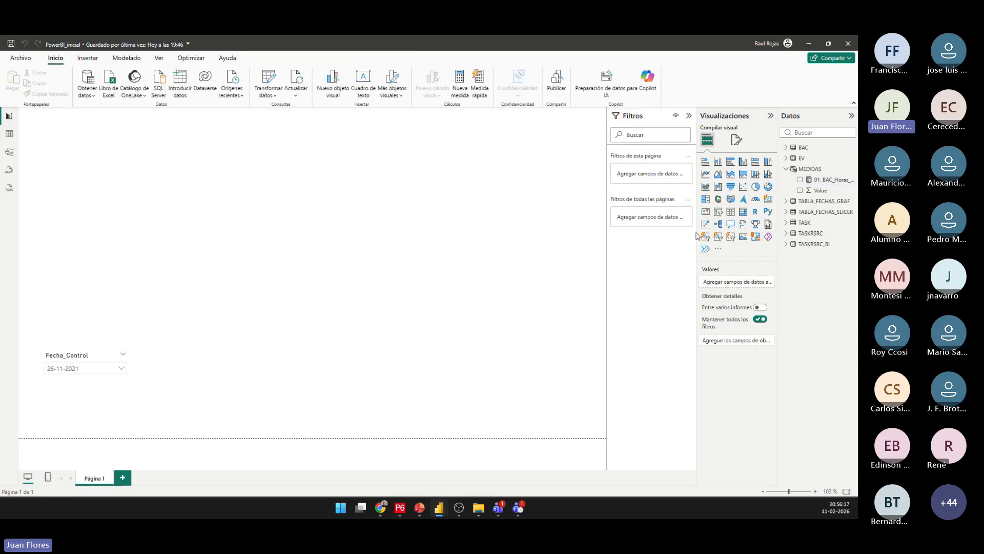
Add an enlarged table visual above the date slicer with TABLA_FECHAS_GRAF's Fecha_Control as a plain date instead of a date hierarchy.
{"action": "left_click", "coordinate": [730, 212]}
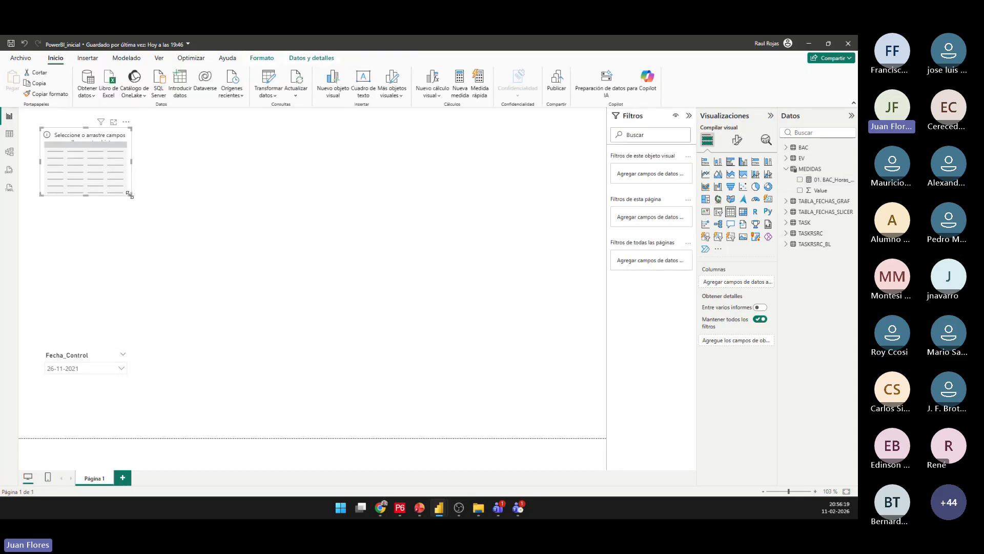
{"action": "left_click_drag", "start_coordinate": [129, 195], "coordinate": [372, 324]}
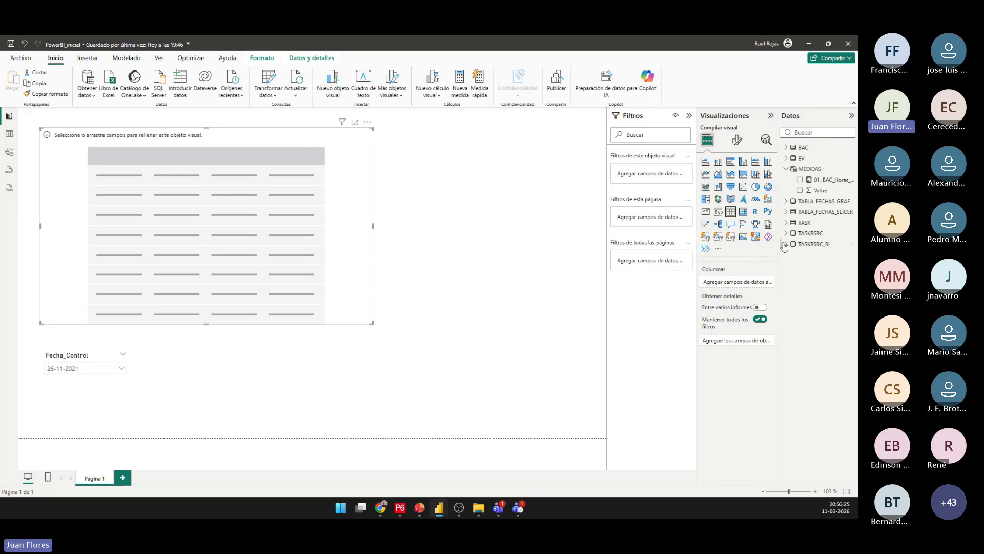
{"action": "left_click", "coordinate": [786, 200]}
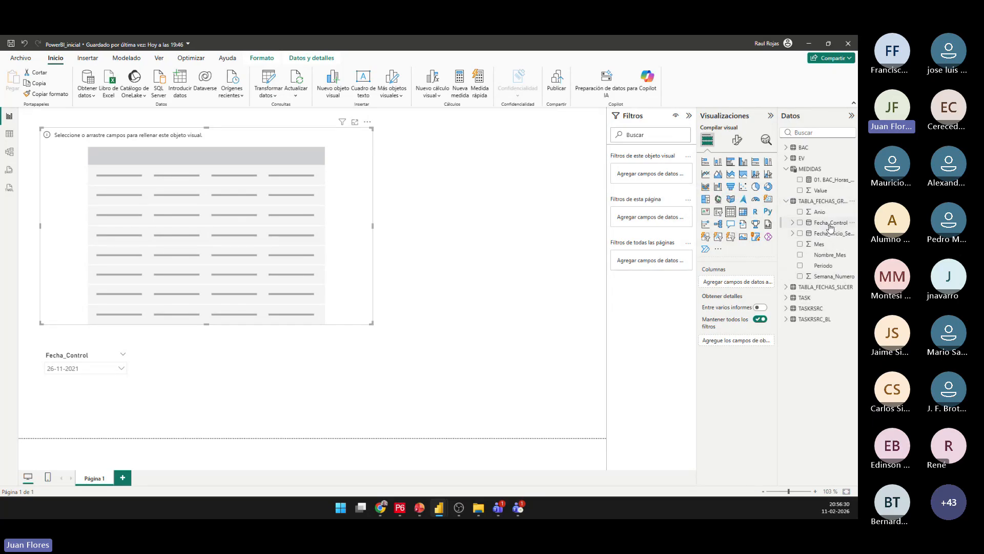
{"action": "left_click_drag", "start_coordinate": [830, 225], "coordinate": [271, 239]}
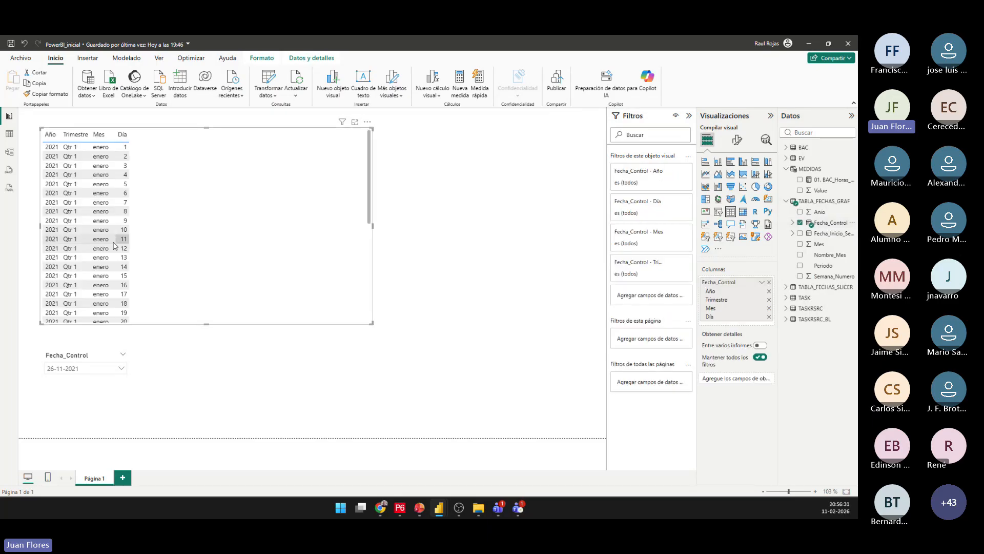
{"action": "left_click", "coordinate": [762, 283]}
{"action": "left_click", "coordinate": [807, 322]}
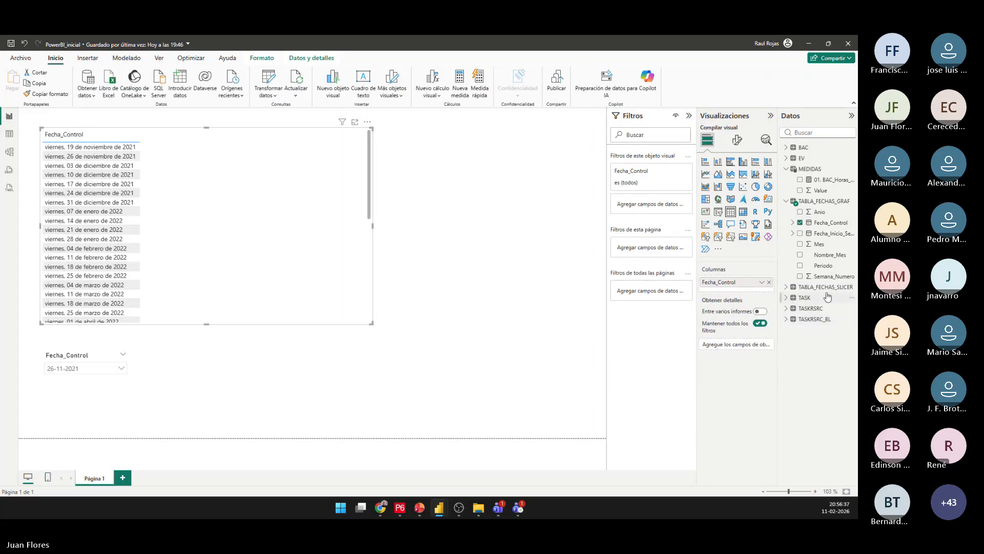
Set the date format of the Fecha_Control column in TABLA_FECHAS_GRAF to dd-mm-yyyy.
{"action": "left_click", "coordinate": [830, 223]}
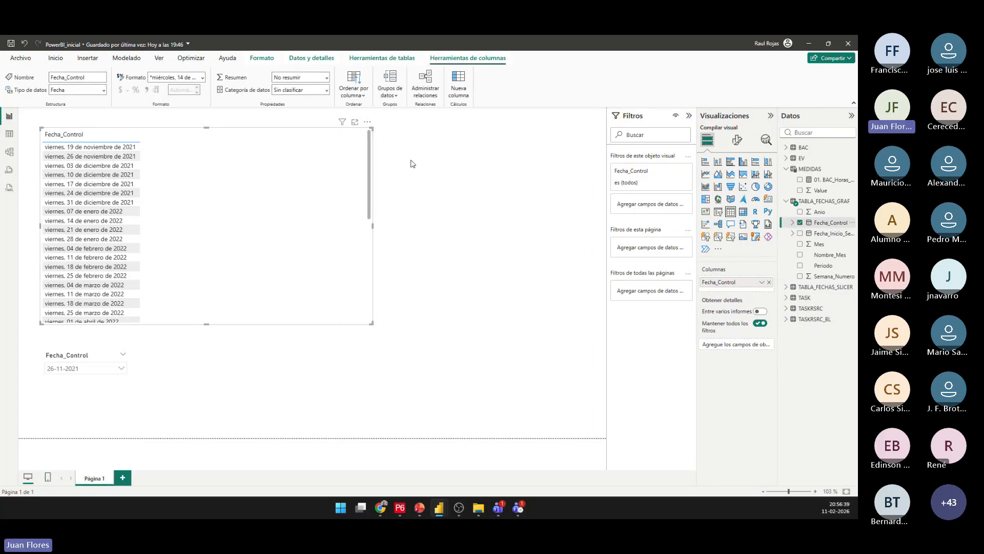
{"action": "left_click", "coordinate": [202, 78]}
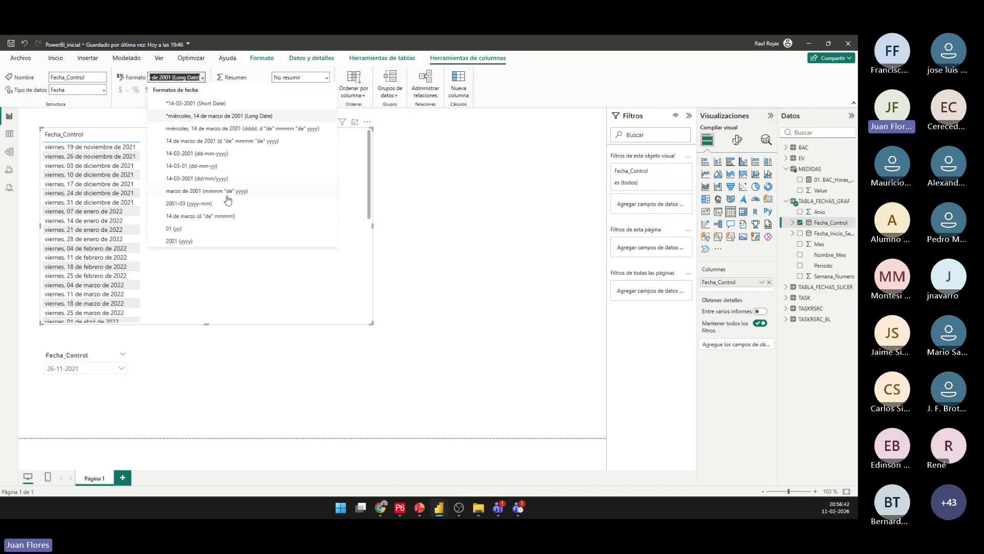
{"action": "left_click", "coordinate": [222, 154]}
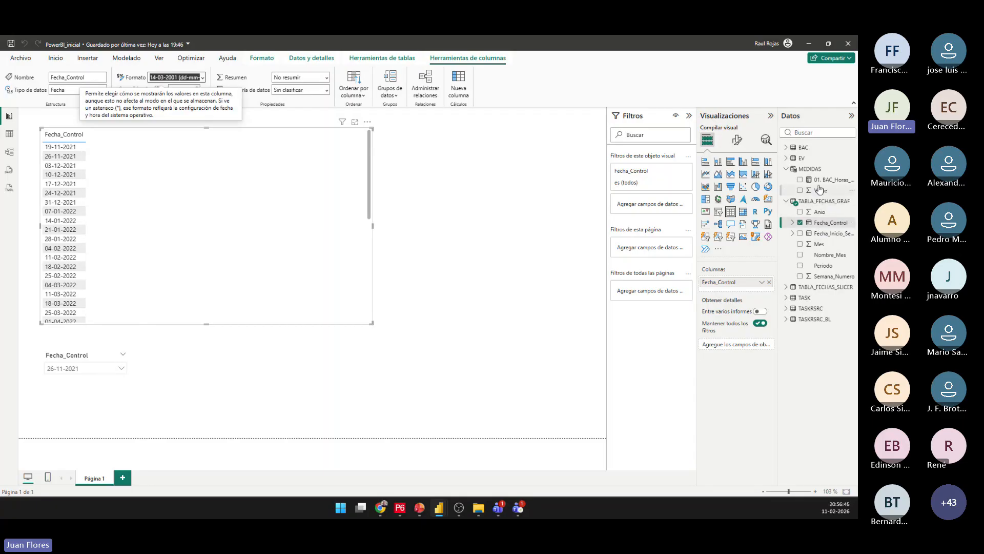
Add measure 01. BAC_Horas_Total_Proyecto to the table visual and compare its total with BL Project Labor Units in Primavera P6.
{"action": "left_click_drag", "start_coordinate": [821, 180], "coordinate": [272, 221]}
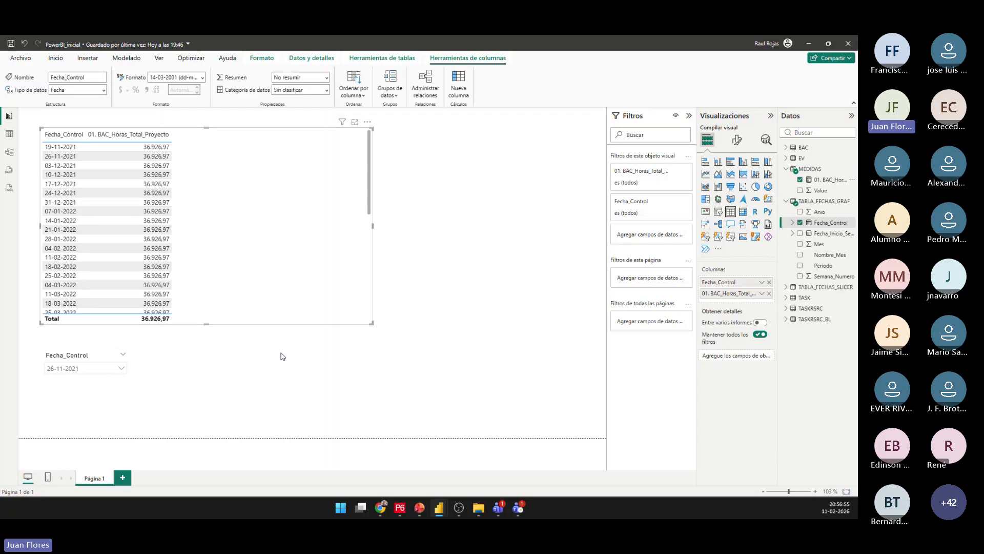
{"action": "left_click", "coordinate": [400, 508]}
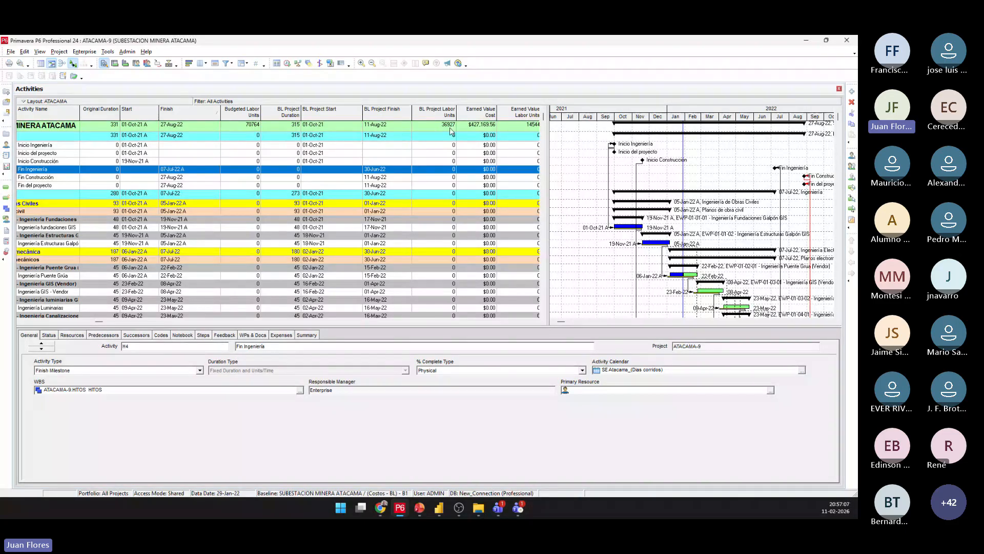
{"action": "left_click", "coordinate": [807, 44]}
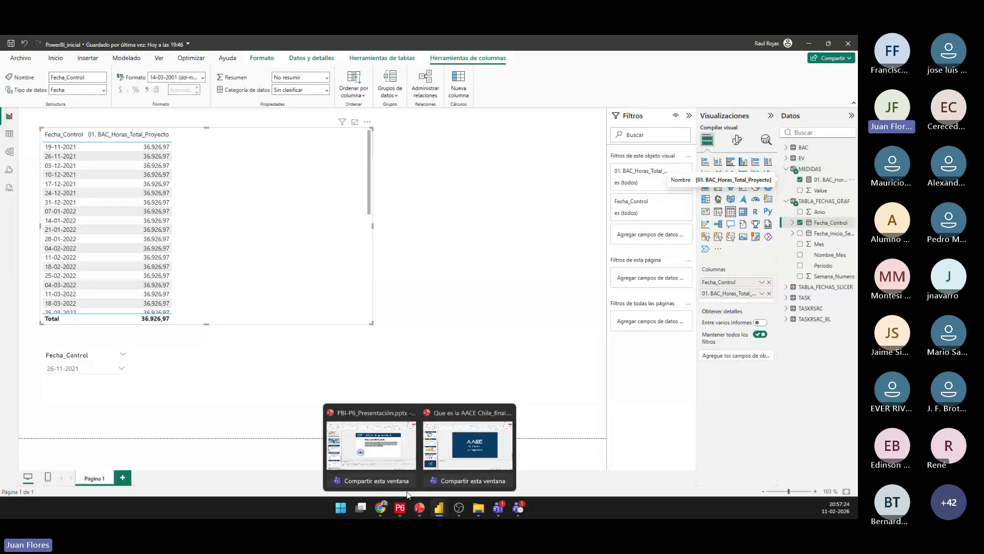
Copy the Horas Acumuladas planificadas prompt from the PBI-P6_Presentación slides and submit it in the DeepSeek chat.
{"action": "left_click", "coordinate": [372, 444]}
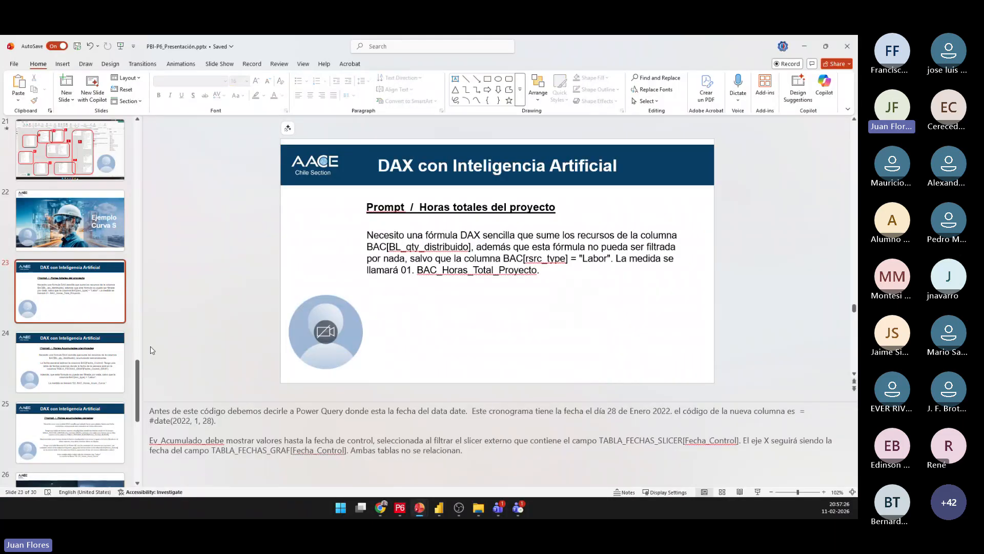
{"action": "left_click", "coordinate": [76, 391]}
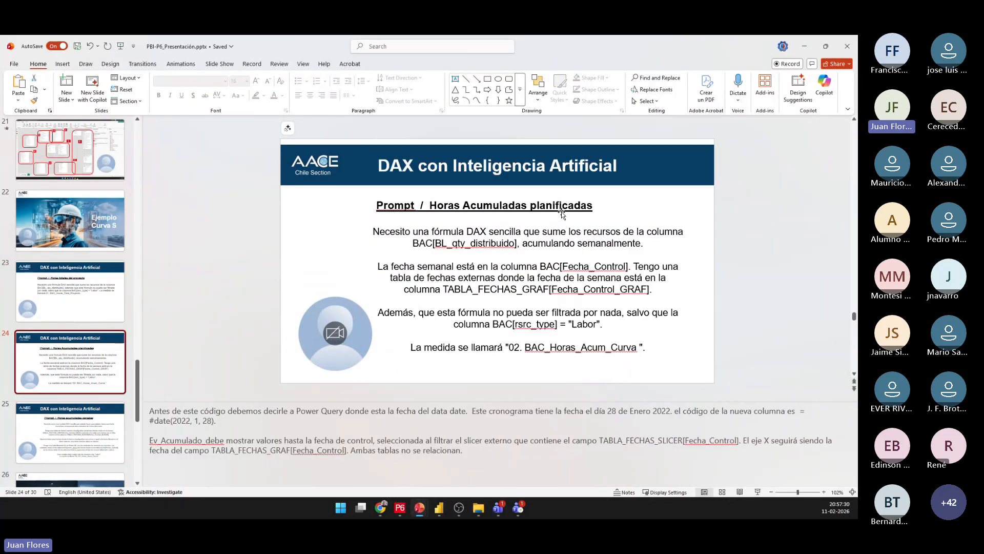
{"action": "left_click_drag", "start_coordinate": [373, 231], "coordinate": [651, 352]}
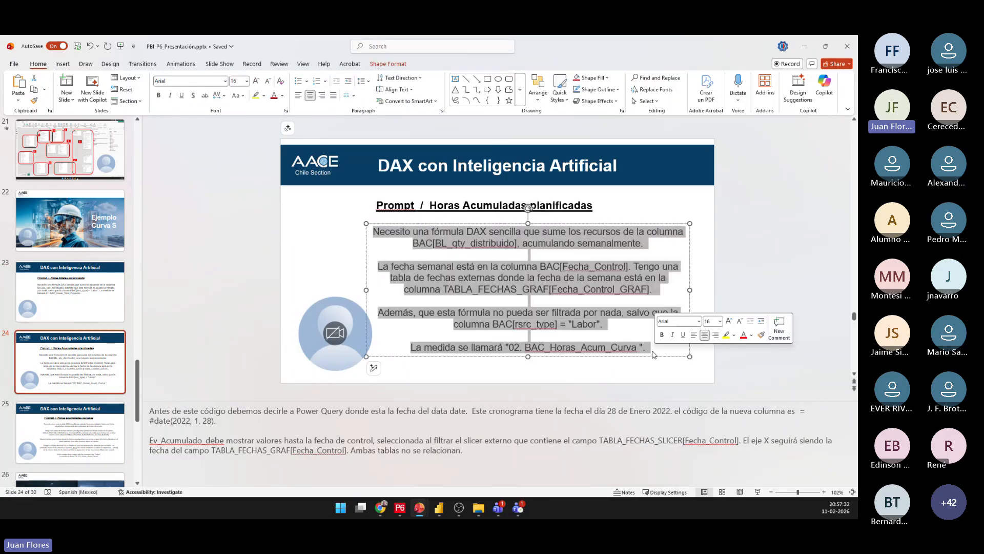
{"action": "left_click", "coordinate": [381, 508]}
{"action": "key", "text": "ctrl+v"}
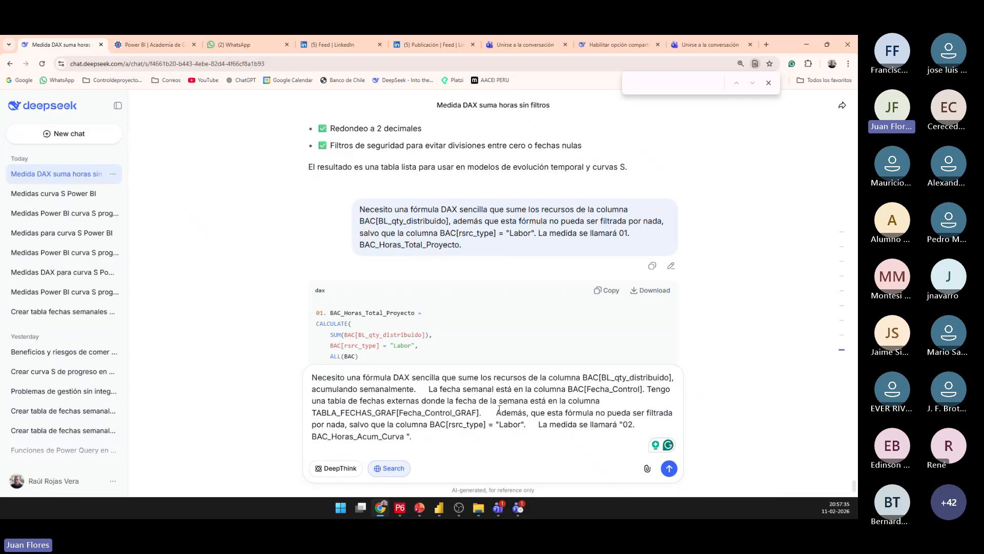
{"action": "left_click", "coordinate": [669, 469]}
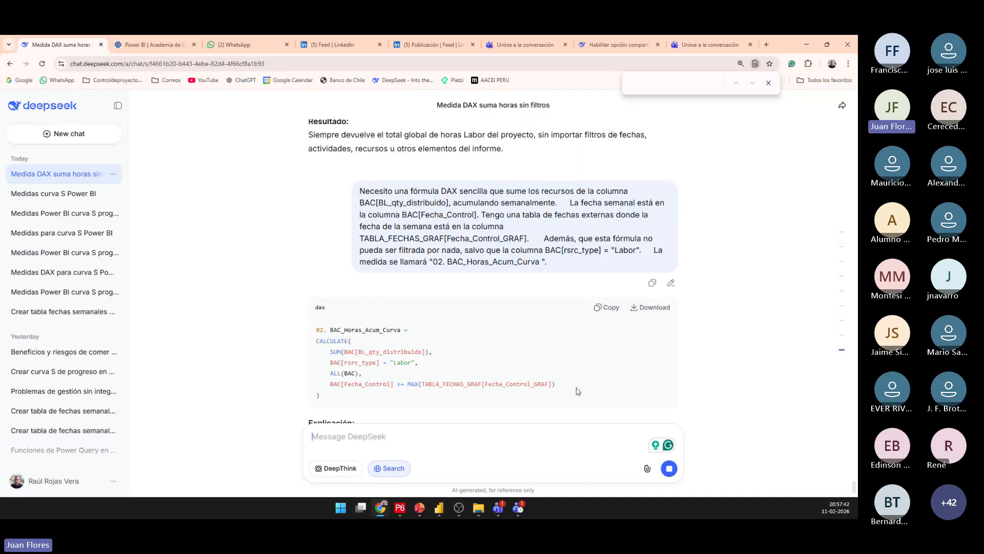
Copy DeepSeek's DAX formula, switch to the PowerBI_inicial report and create measure 02. BAC_Horas_Acum_Curva with it in the MEDIDAS table.
{"action": "left_click_drag", "start_coordinate": [578, 391], "coordinate": [316, 330]}
{"action": "key", "text": "ctrl+c"}
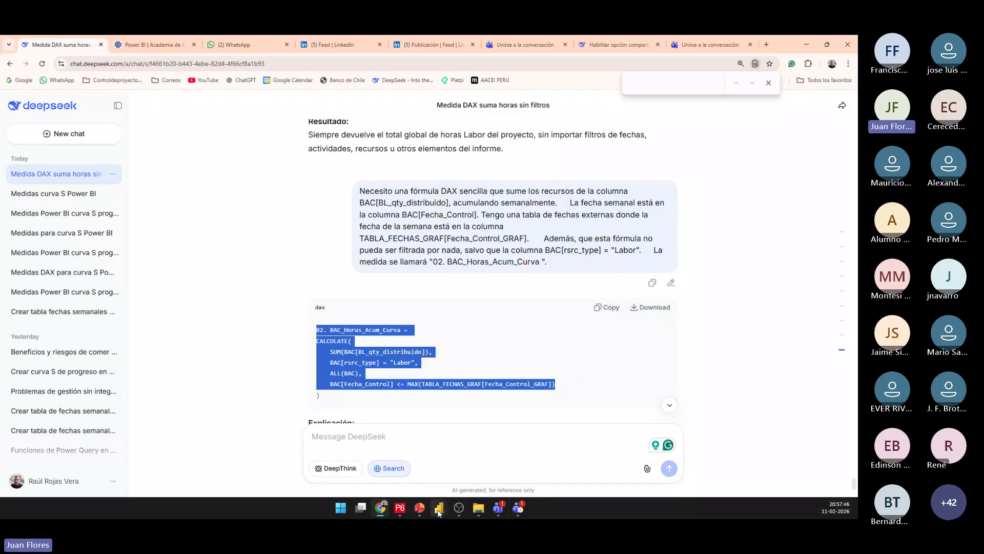
{"action": "mouse_move", "coordinate": [439, 512]}
{"action": "left_click", "coordinate": [344, 446]}
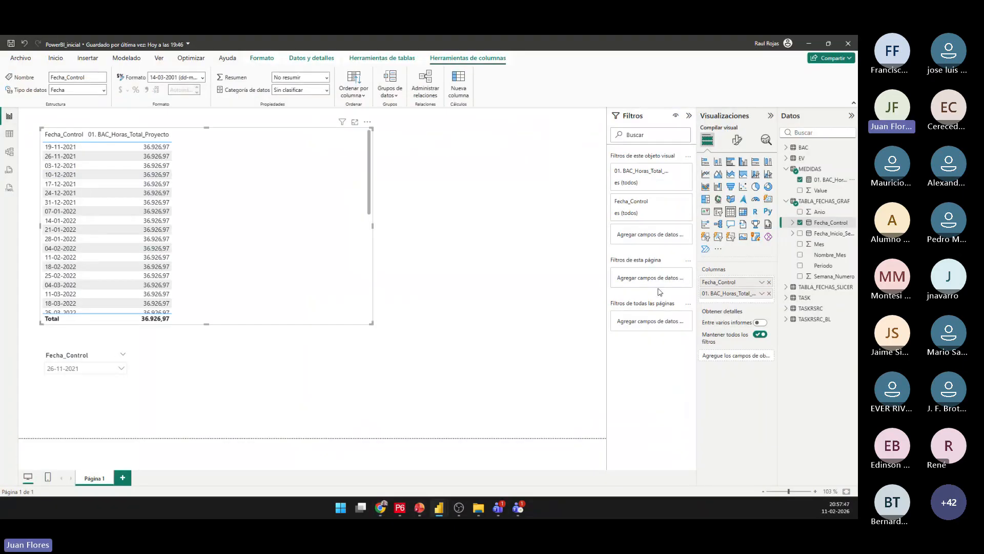
{"action": "right_click", "coordinate": [814, 170]}
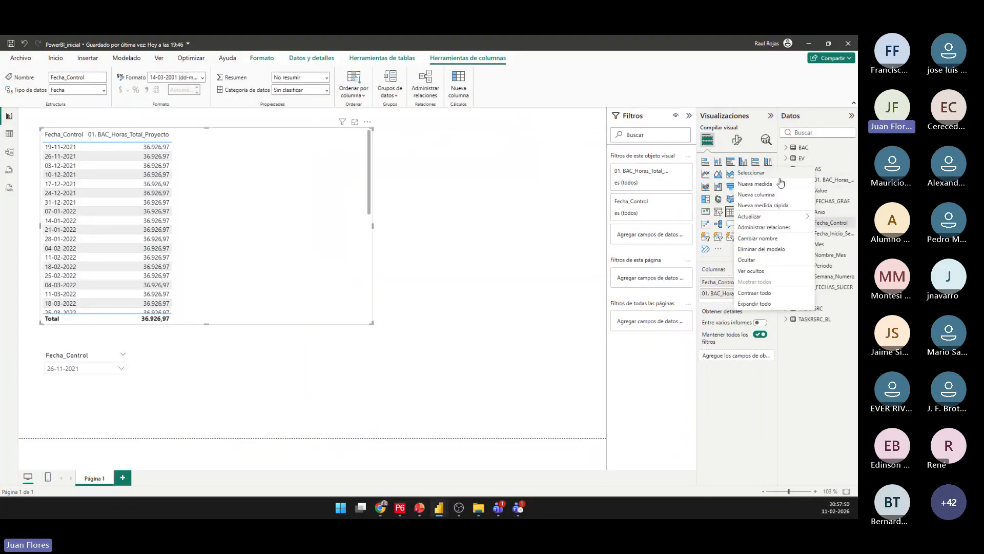
{"action": "left_click", "coordinate": [766, 184]}
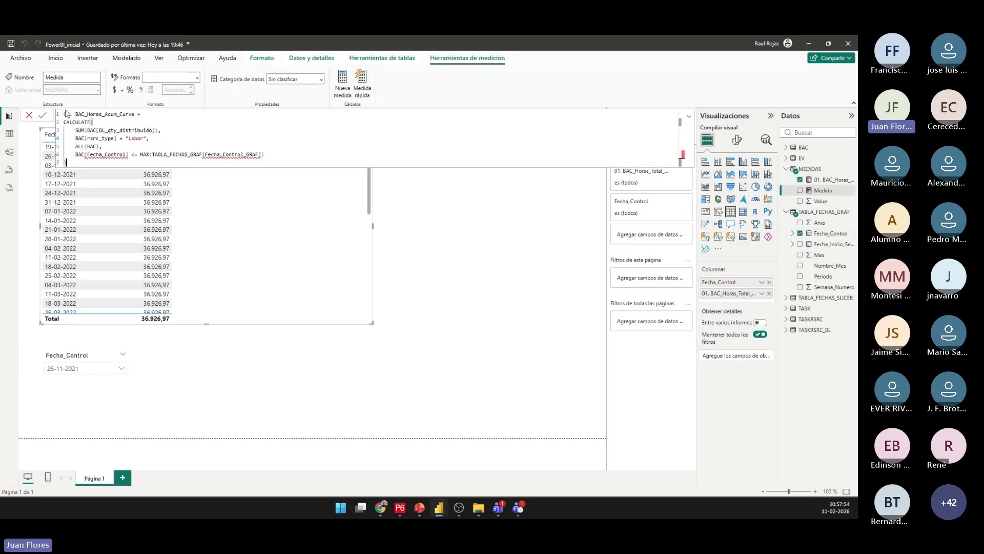
{"action": "key", "text": "ctrl+v"}
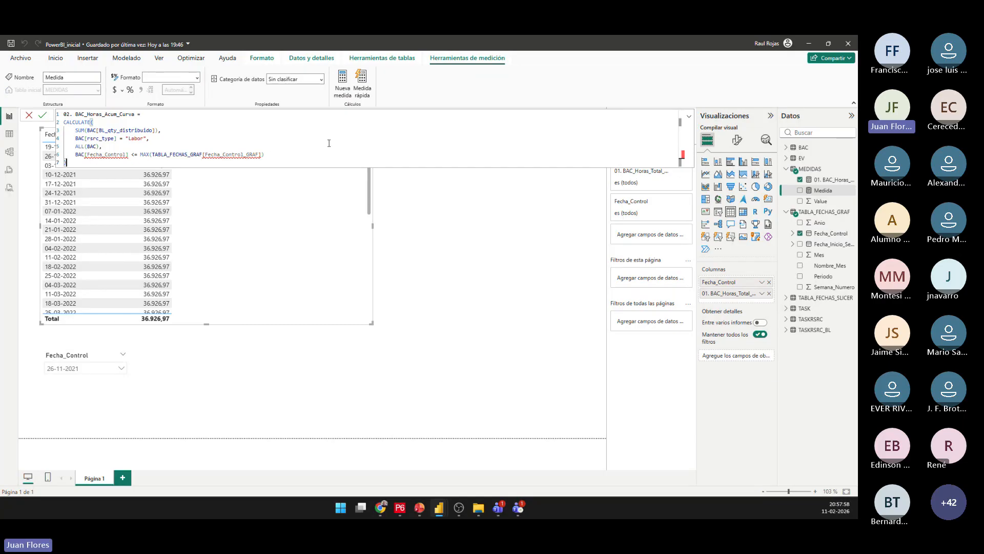
Check the date tables' column names and correct the MAX argument in the measure's formula to TABLA_FECHAS_GRAF[Fecha_Control].
{"action": "double_click", "coordinate": [219, 153]}
{"action": "mouse_move", "coordinate": [223, 154]}
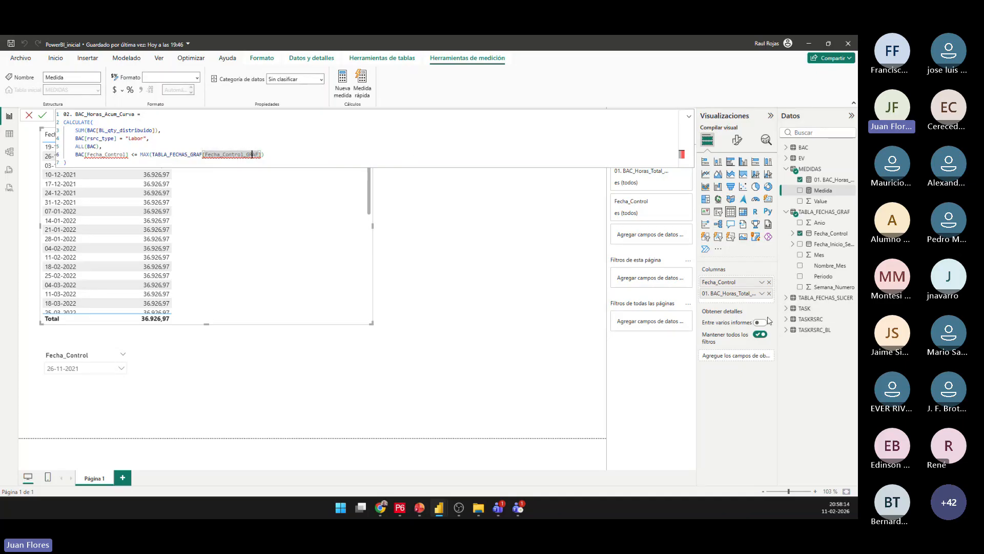
{"action": "left_click", "coordinate": [786, 298]}
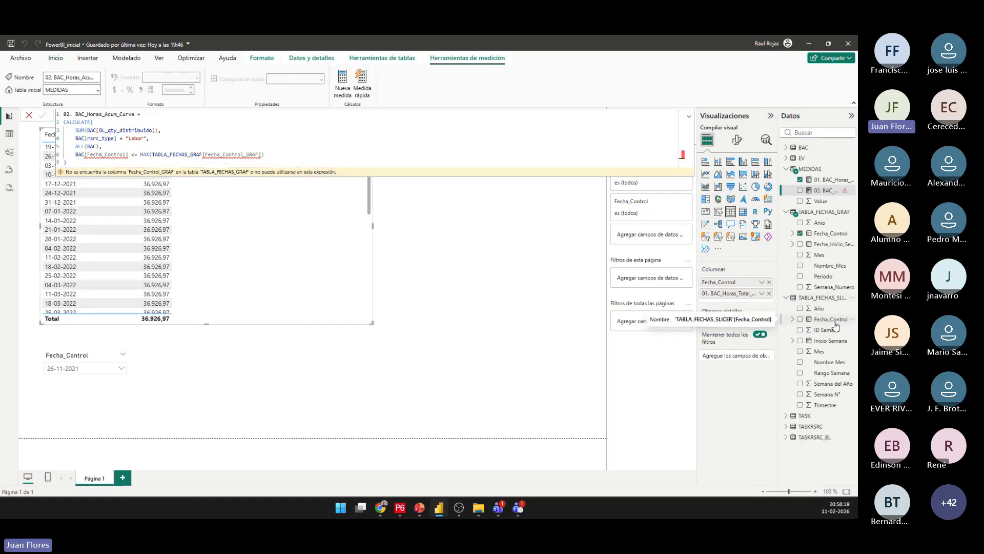
{"action": "double_click", "coordinate": [258, 155]}
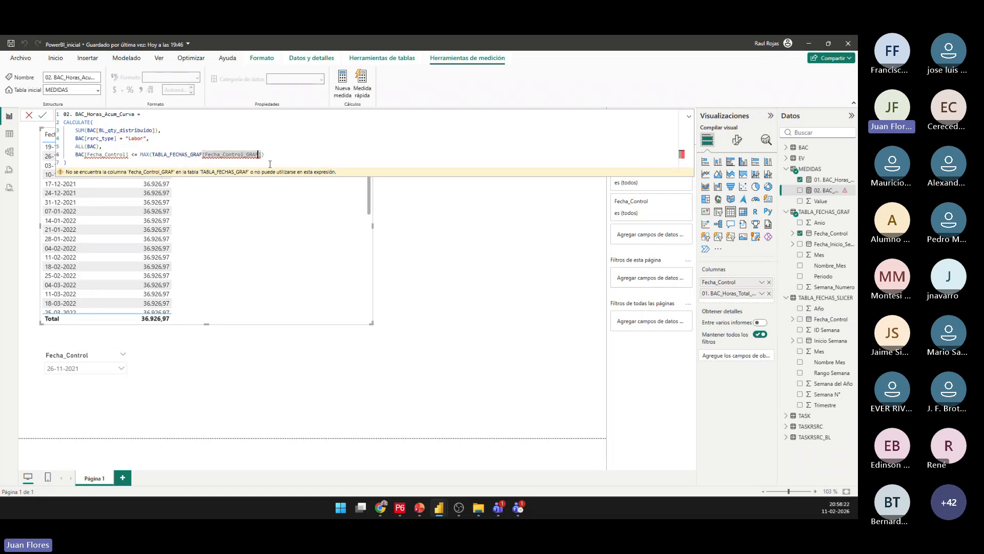
{"action": "key", "text": "BackSpace"}
{"action": "key", "text": "BackSpace"}
{"action": "key", "text": "BackSpace"}
{"action": "key", "text": "BackSpace"}
{"action": "key", "text": "BackSpace"}
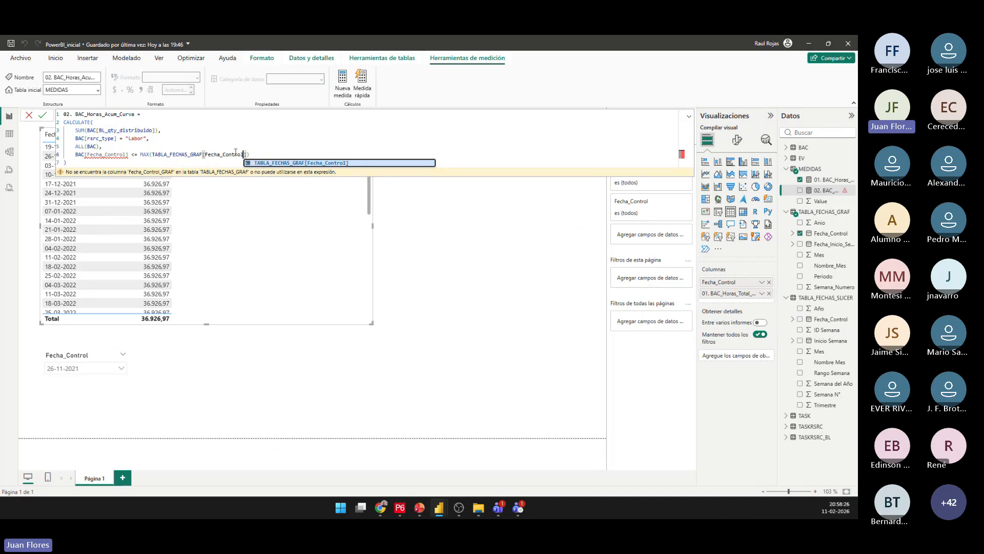
{"action": "left_click", "coordinate": [298, 163]}
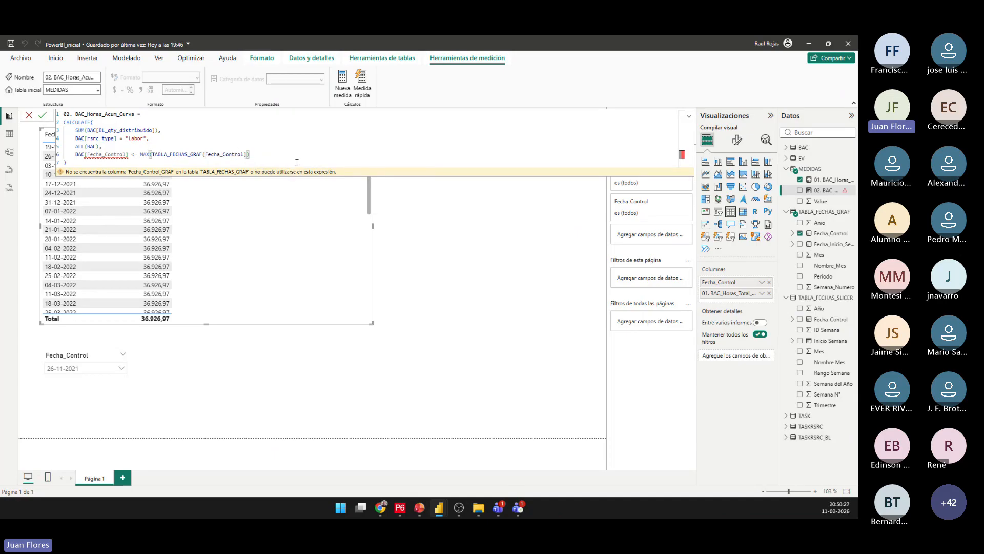
Commit the corrected formula and expand the BAC table's field list, widened enough to read the full column names, to check for Fecha_Control.
{"action": "left_click", "coordinate": [126, 154]}
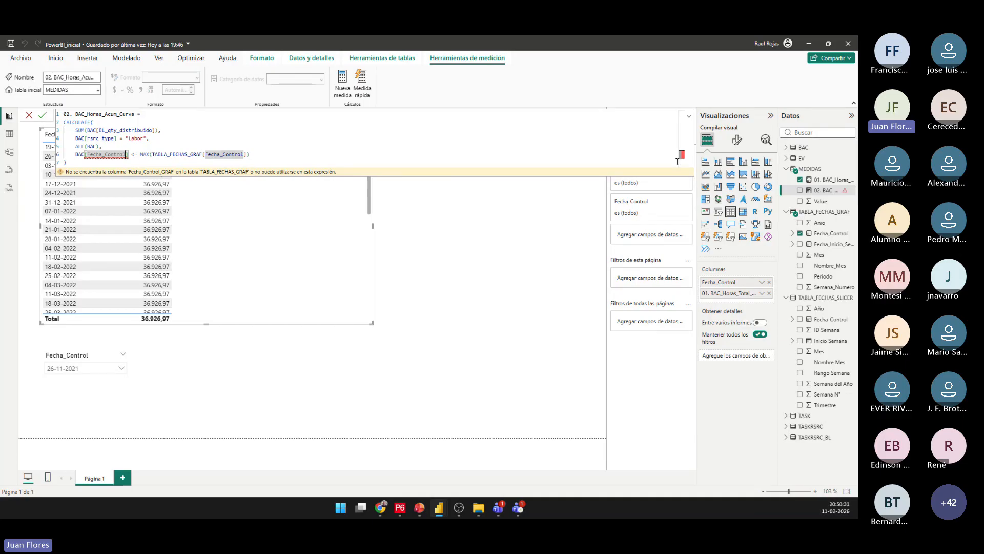
{"action": "left_click", "coordinate": [788, 148]}
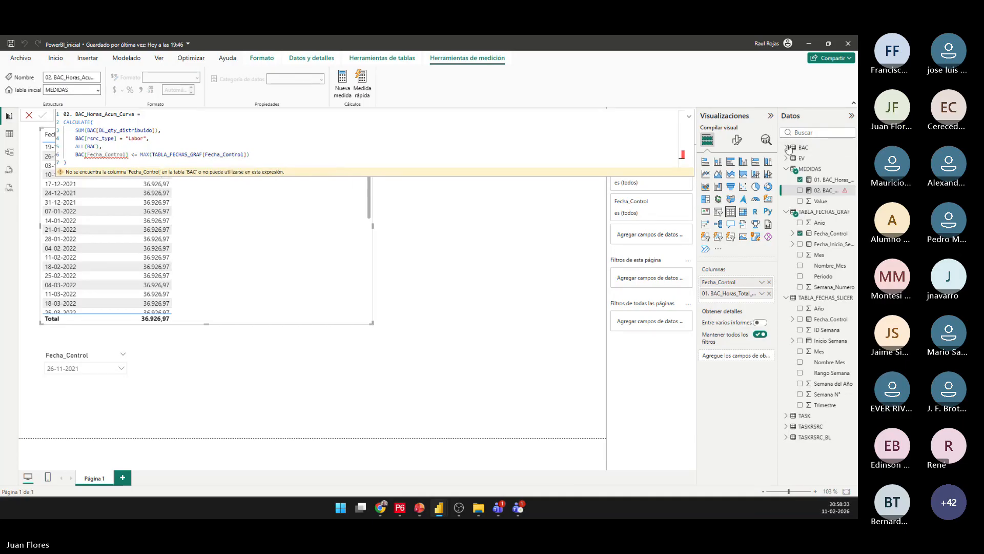
{"action": "left_click", "coordinate": [788, 149]}
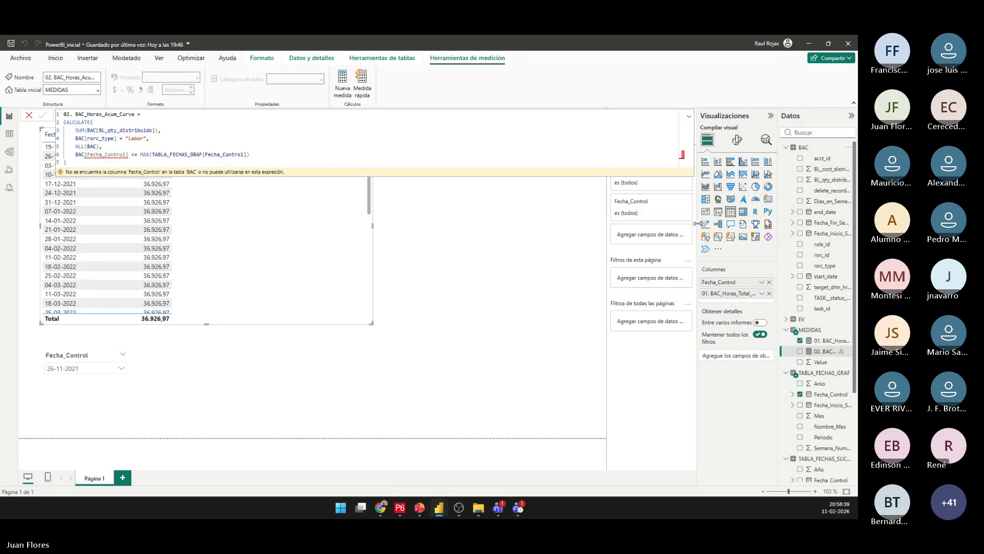
{"action": "left_click_drag", "start_coordinate": [697, 220], "coordinate": [660, 221]}
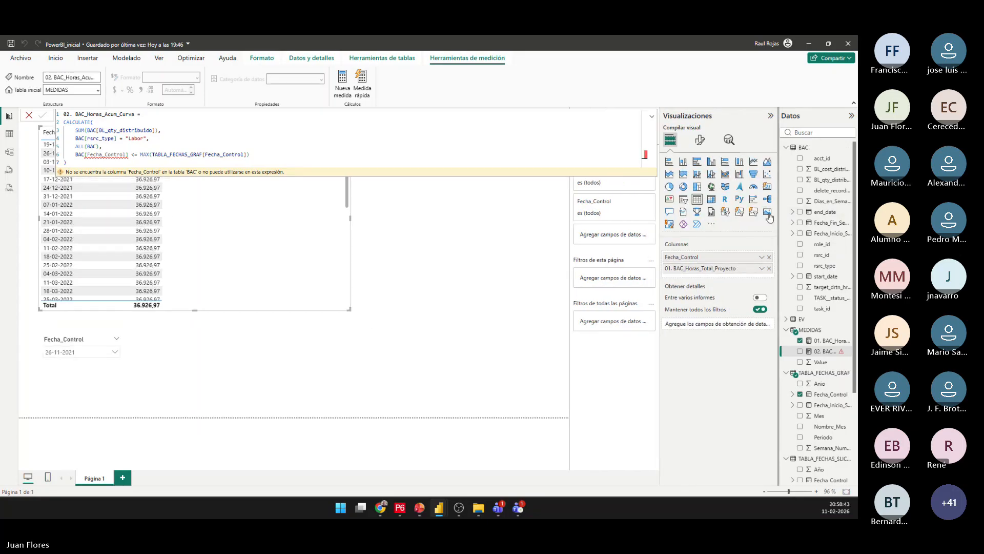
{"action": "left_click_drag", "start_coordinate": [778, 217], "coordinate": [743, 224]}
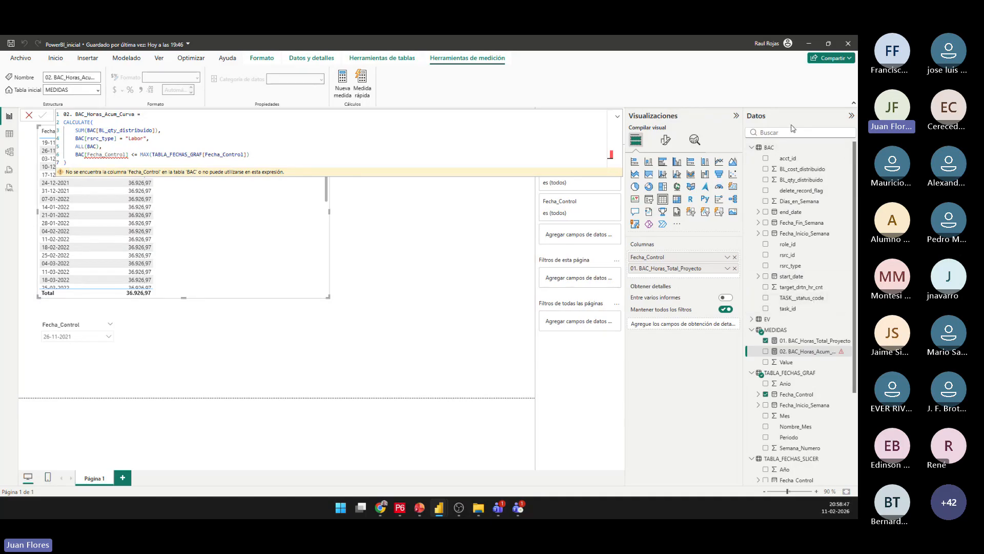
{"action": "left_click", "coordinate": [420, 242]}
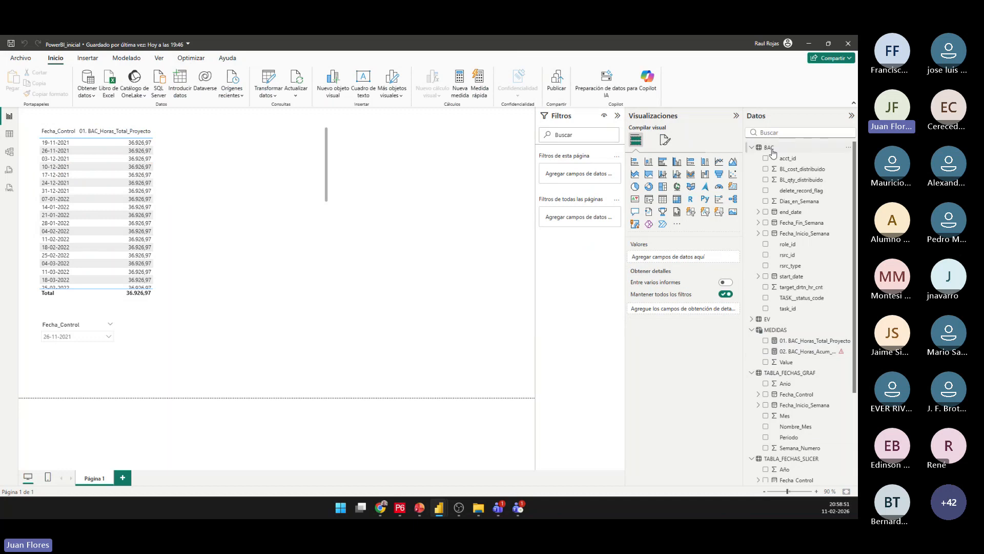
In the BAC table's data view, rename the Fecha_Fin_Semana column as Fecha_Control and set its date format to dd-mm-yyyy.
{"action": "left_click", "coordinate": [9, 133]}
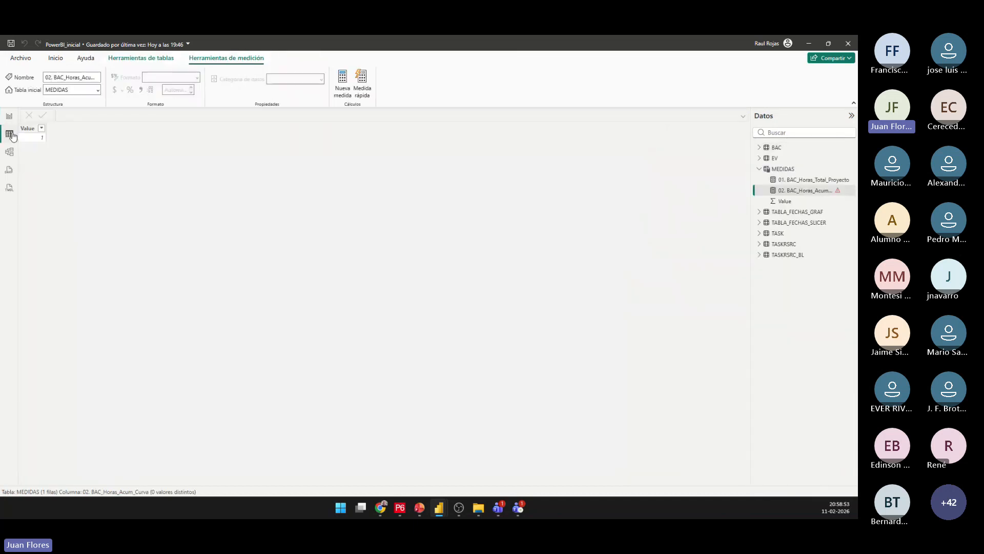
{"action": "left_click", "coordinate": [781, 168]}
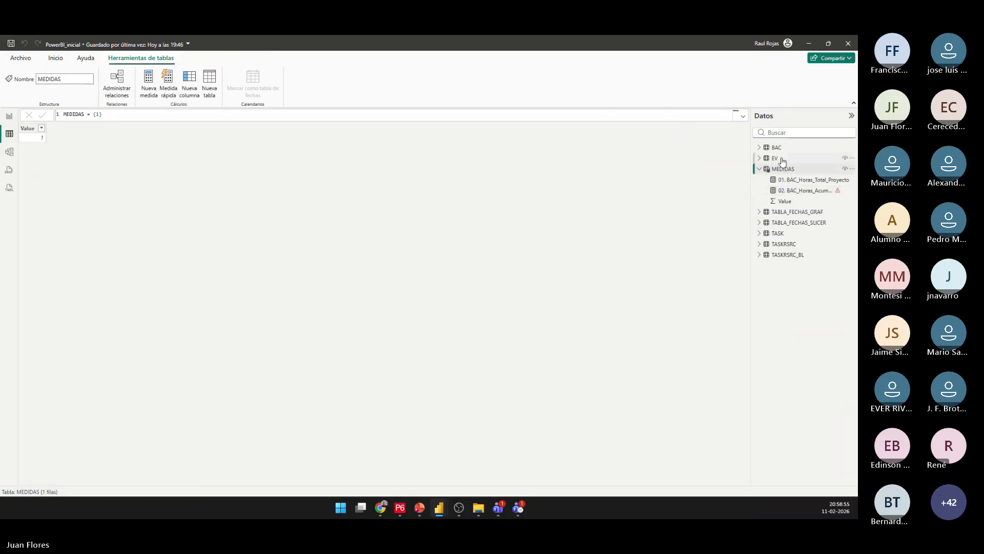
{"action": "left_click", "coordinate": [777, 148]}
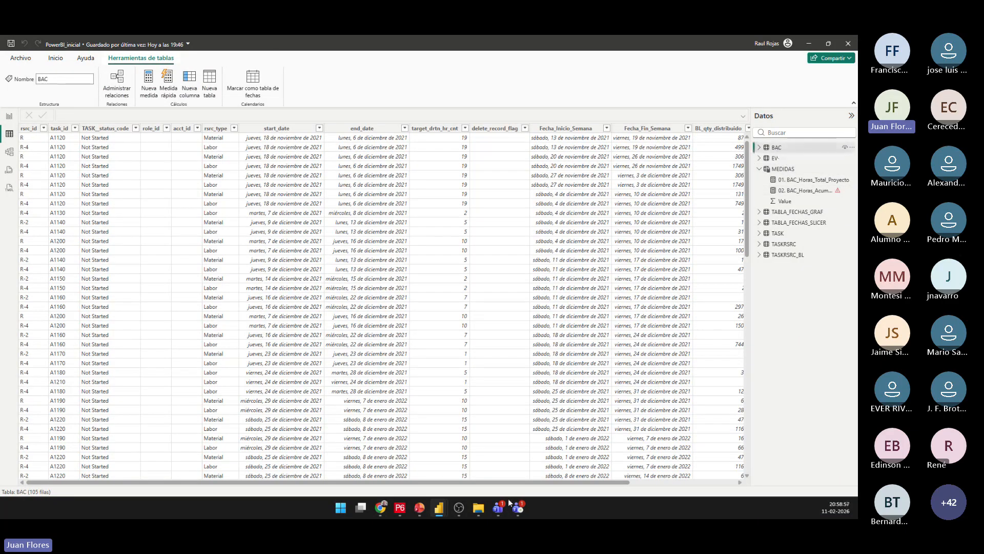
{"action": "left_click_drag", "start_coordinate": [537, 482], "coordinate": [625, 481]}
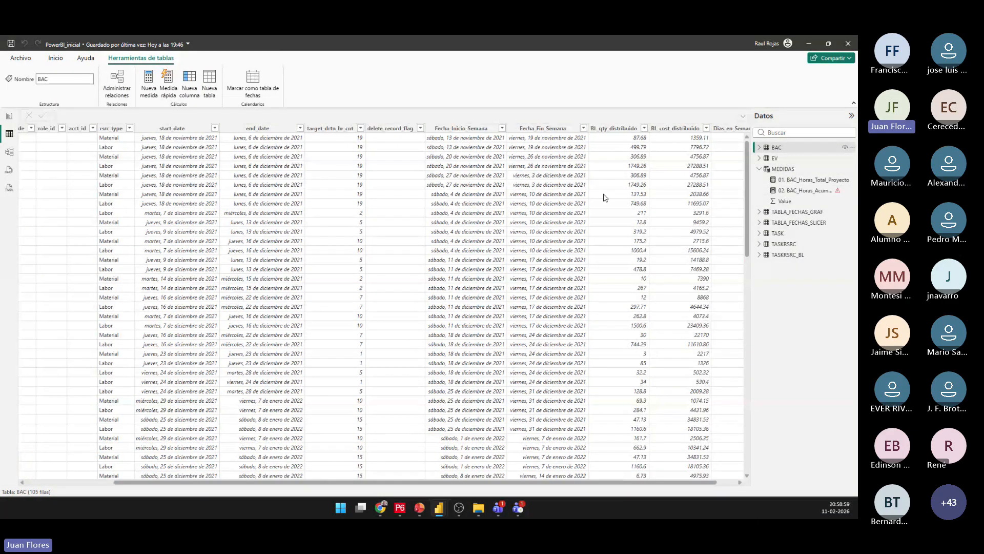
{"action": "left_click", "coordinate": [551, 128]}
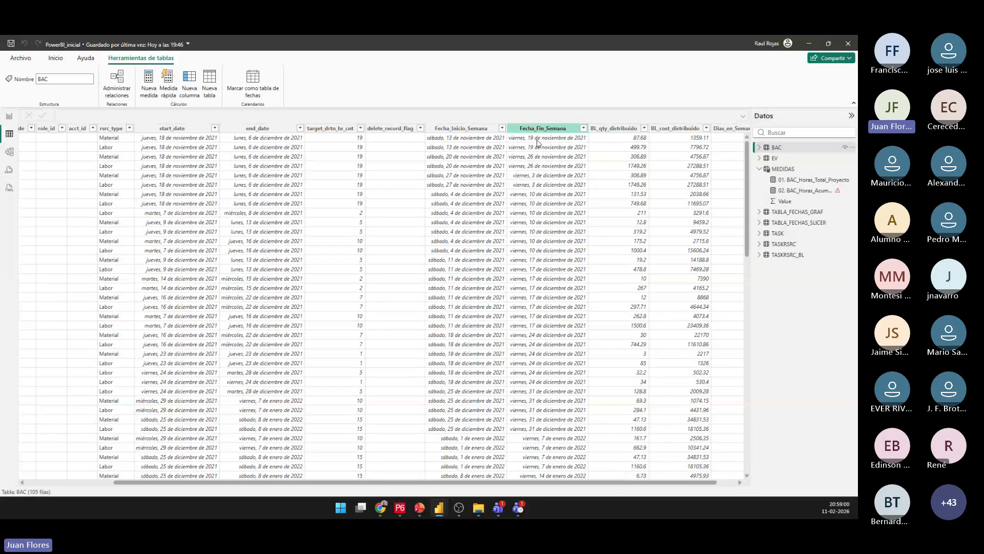
{"action": "double_click", "coordinate": [551, 128]}
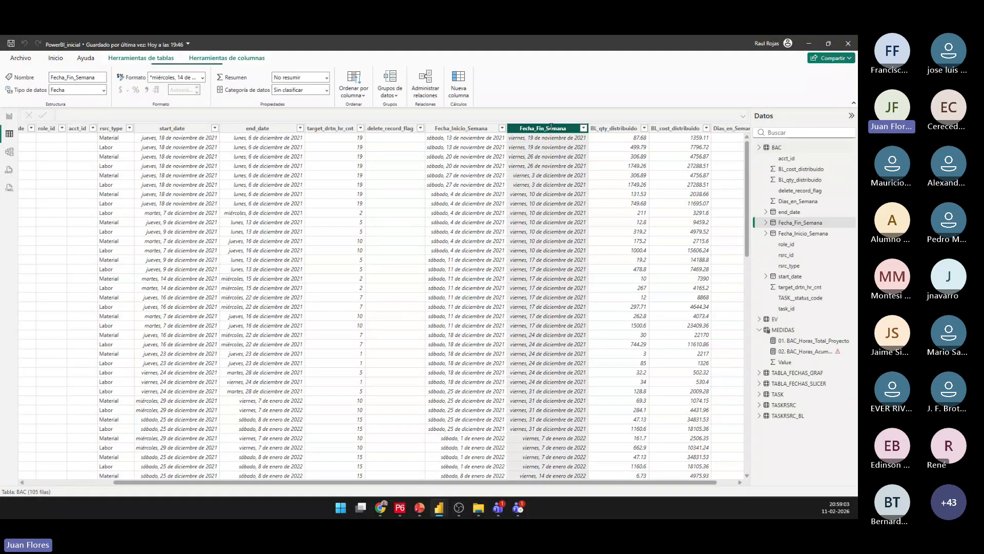
{"action": "type", "text": "Fecha_Control"}
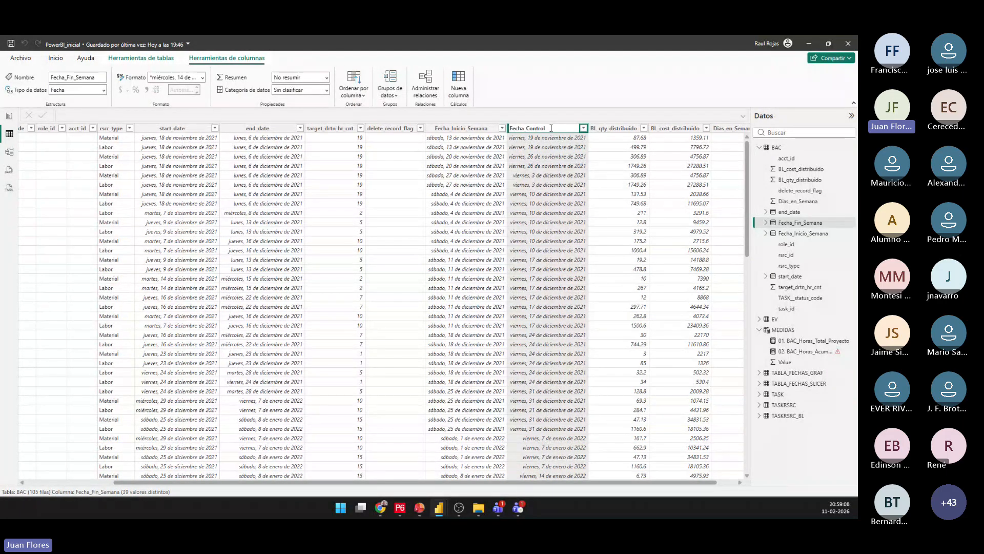
{"action": "key", "text": "Escape"}
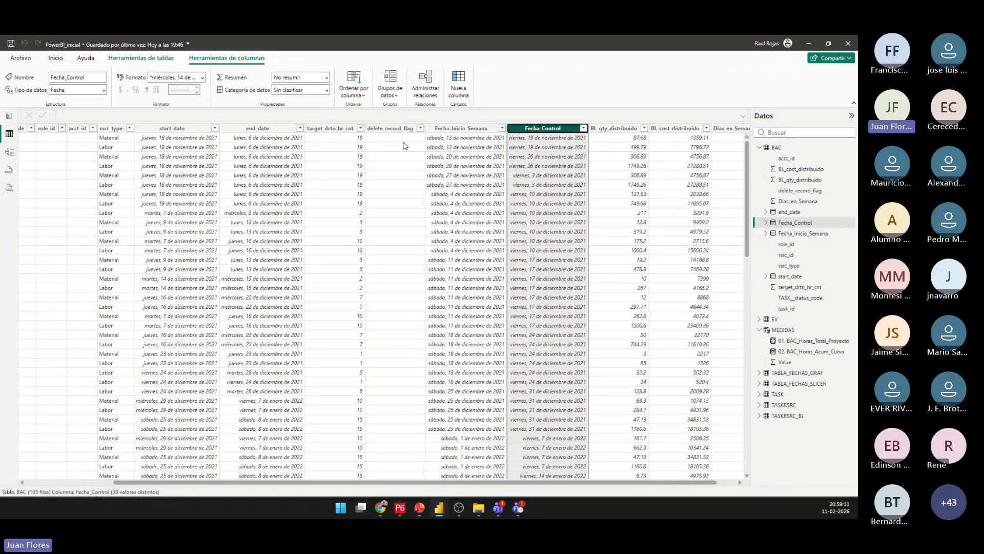
{"action": "left_click", "coordinate": [202, 77]}
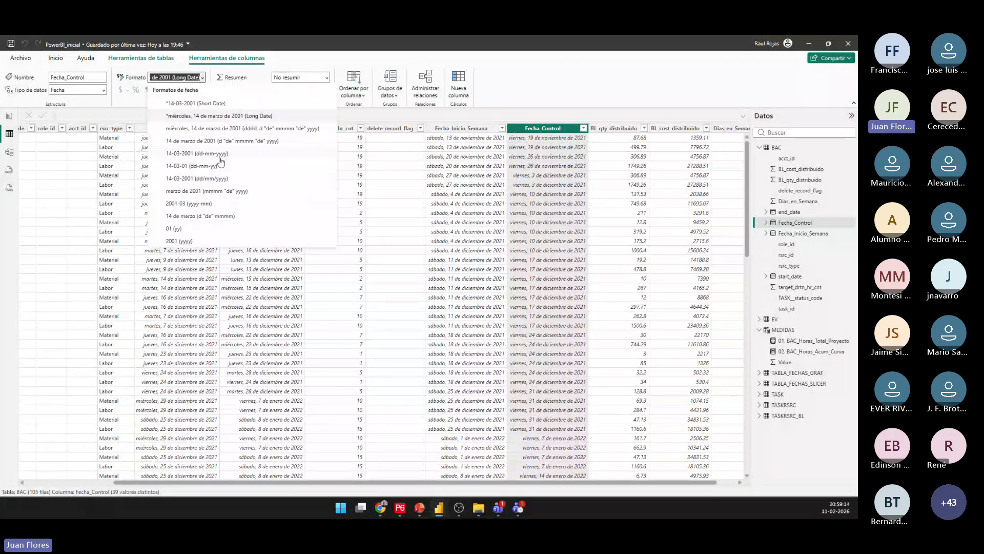
{"action": "left_click", "coordinate": [212, 153]}
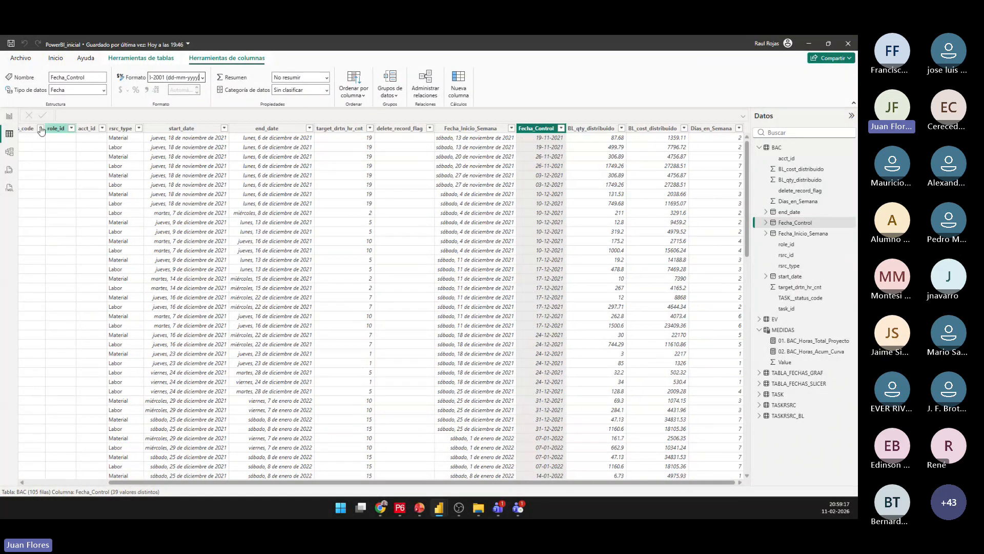
Return to the report page, add measure 02. BAC_Horas_Acum_Curva to the table visual and review its weekly accumulated values.
{"action": "left_click", "coordinate": [10, 116]}
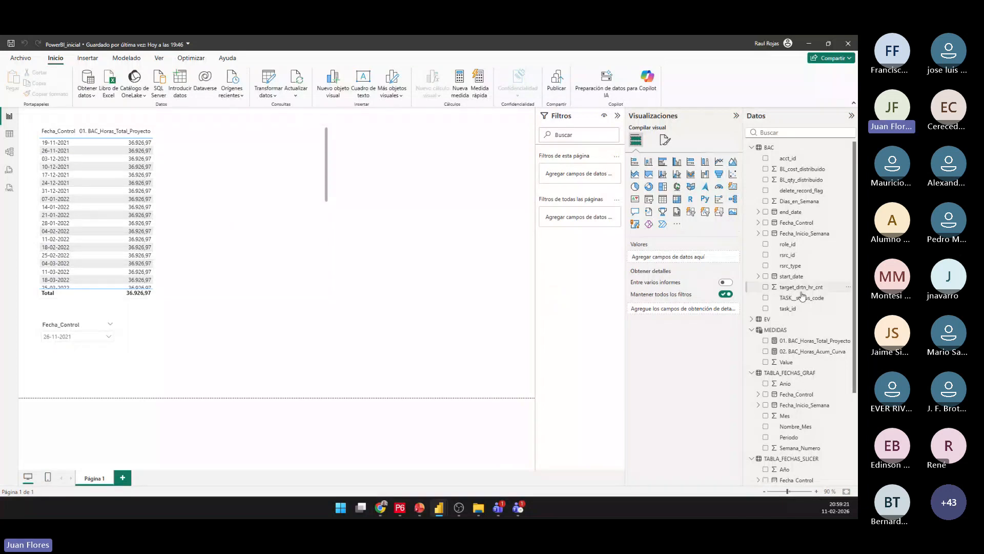
{"action": "scroll", "coordinate": [802, 296], "scroll_direction": "down", "scroll_amount": 3}
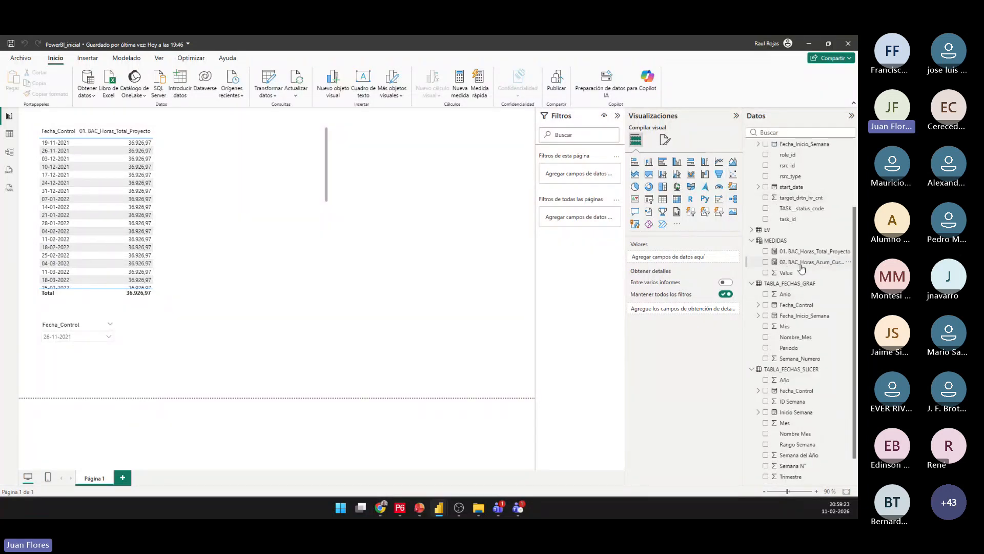
{"action": "left_click_drag", "start_coordinate": [803, 267], "coordinate": [235, 184]}
{"action": "scroll", "coordinate": [232, 205], "scroll_direction": "down", "scroll_amount": 8}
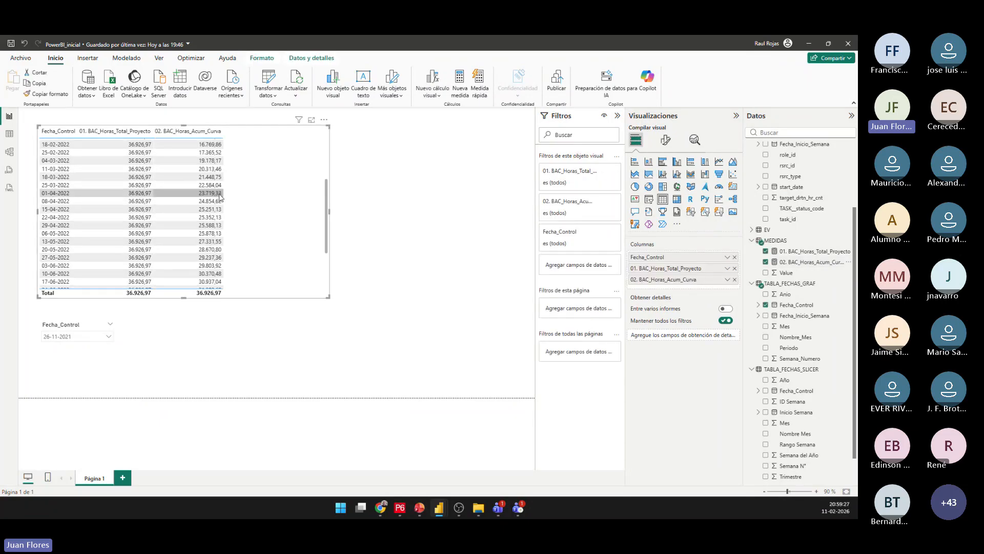
{"action": "scroll", "coordinate": [216, 233], "scroll_direction": "up", "scroll_amount": 8}
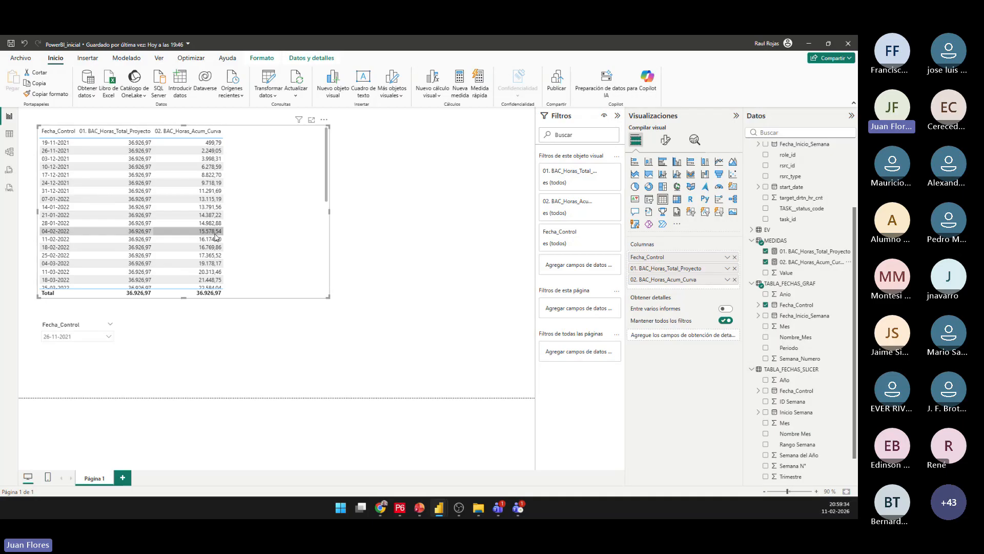
{"action": "scroll", "coordinate": [216, 238], "scroll_direction": "down", "scroll_amount": 1}
{"action": "scroll", "coordinate": [216, 237], "scroll_direction": "up", "scroll_amount": 1}
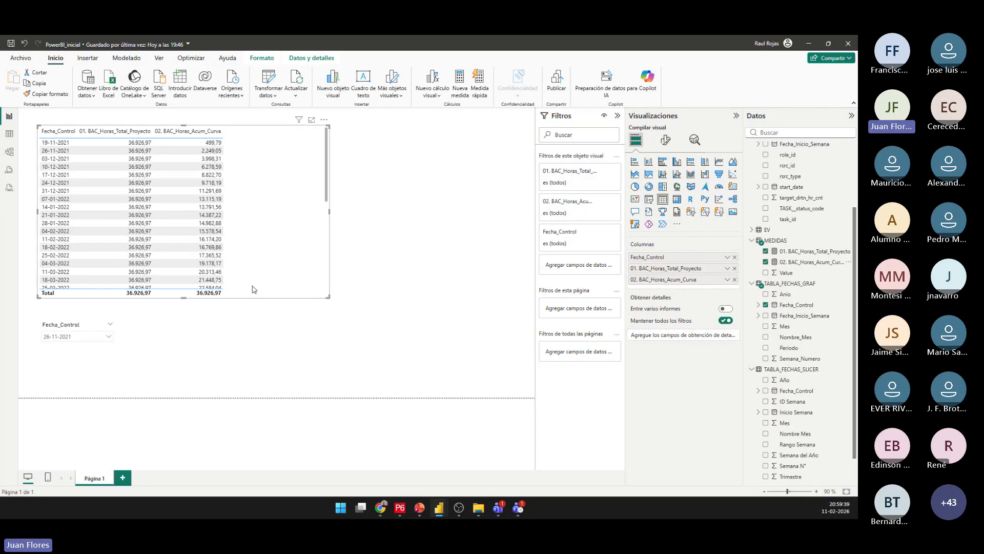
{"action": "scroll", "coordinate": [253, 289], "scroll_direction": "down", "scroll_amount": 6}
{"action": "scroll", "coordinate": [253, 289], "scroll_direction": "up", "scroll_amount": 6}
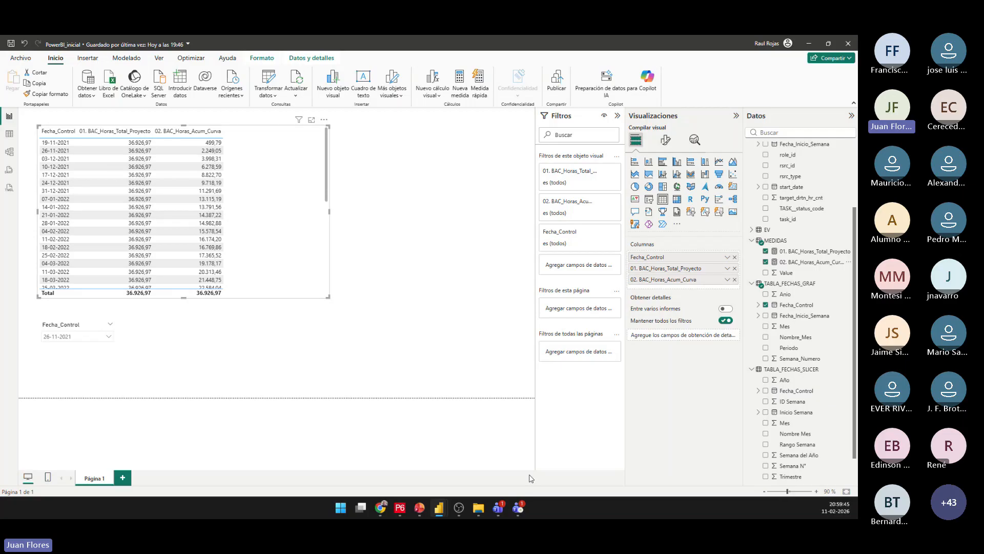
Switch to the PBI-P6_Presentación PowerPoint deck and copy the whole "Horas acumuladas ganadas" prompt text from slide 25.
{"action": "mouse_move", "coordinate": [418, 510]}
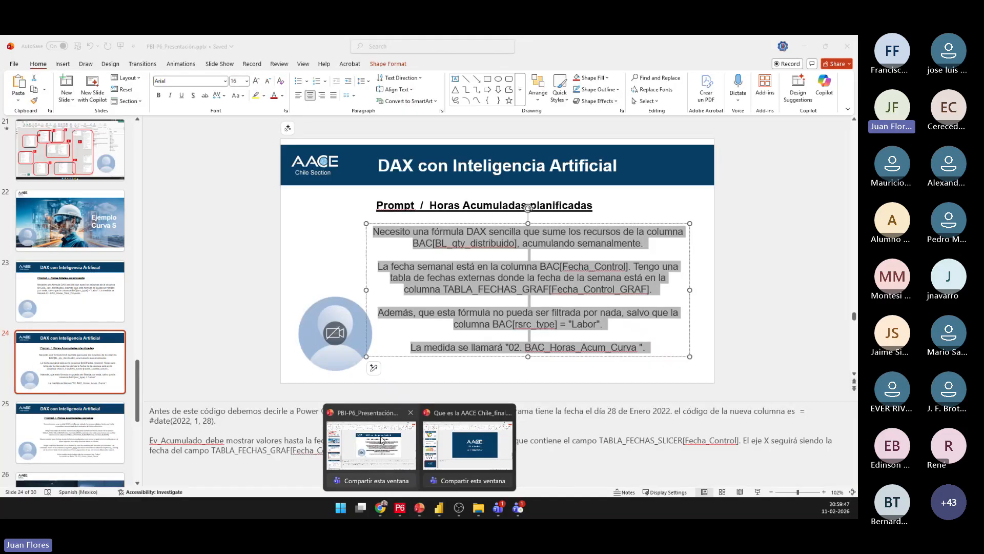
{"action": "left_click", "coordinate": [360, 415]}
{"action": "scroll", "coordinate": [301, 391], "scroll_direction": "down", "scroll_amount": 2}
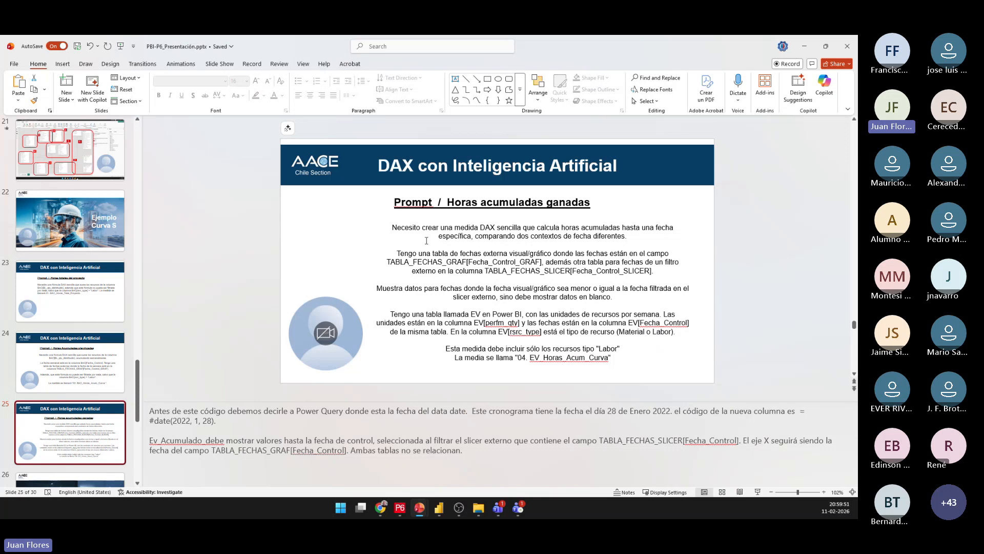
{"action": "left_click_drag", "start_coordinate": [611, 354], "coordinate": [392, 227]}
{"action": "key", "text": "ctrl+c"}
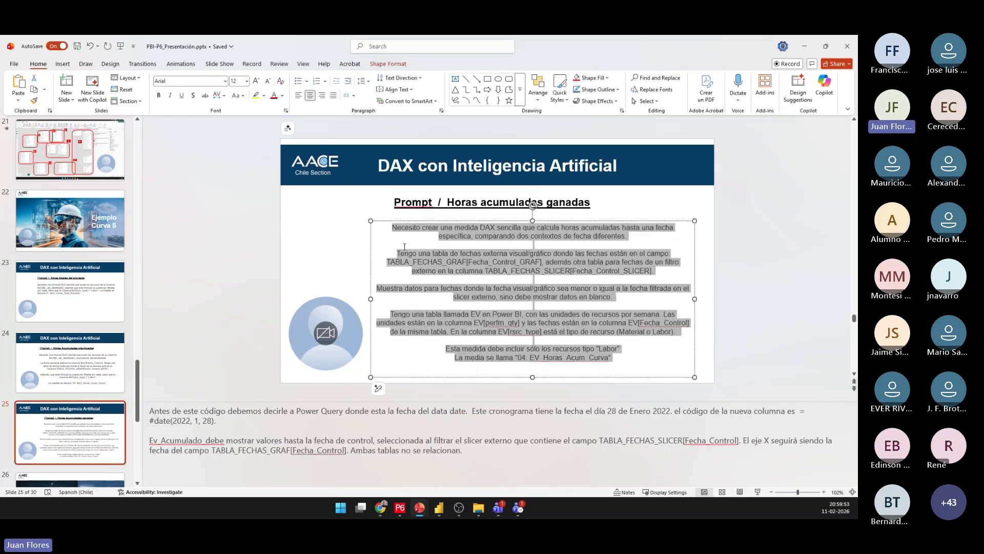
Switch to the DeepSeek chat, submit the copied earned-hours prompt and copy the generated DAX code for 04. EV_Horas_Acum_Curva.
{"action": "mouse_move", "coordinate": [419, 512]}
{"action": "left_click", "coordinate": [387, 438]}
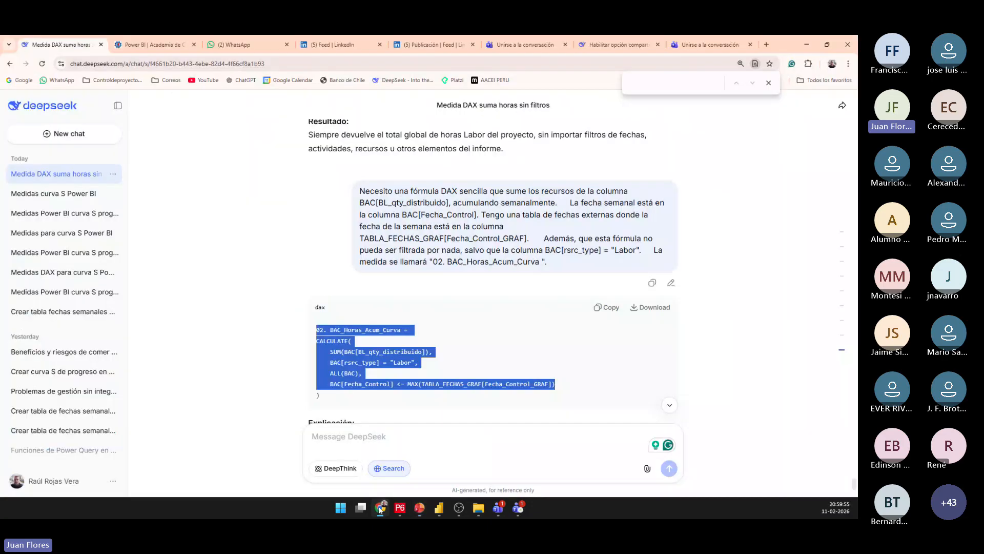
{"action": "key", "text": "ctrl+v"}
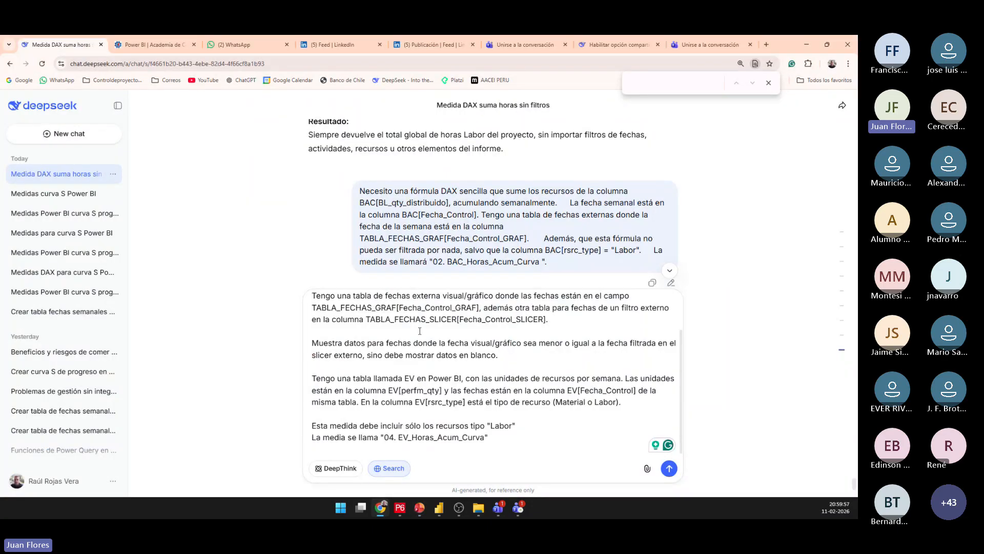
{"action": "left_click", "coordinate": [670, 468]}
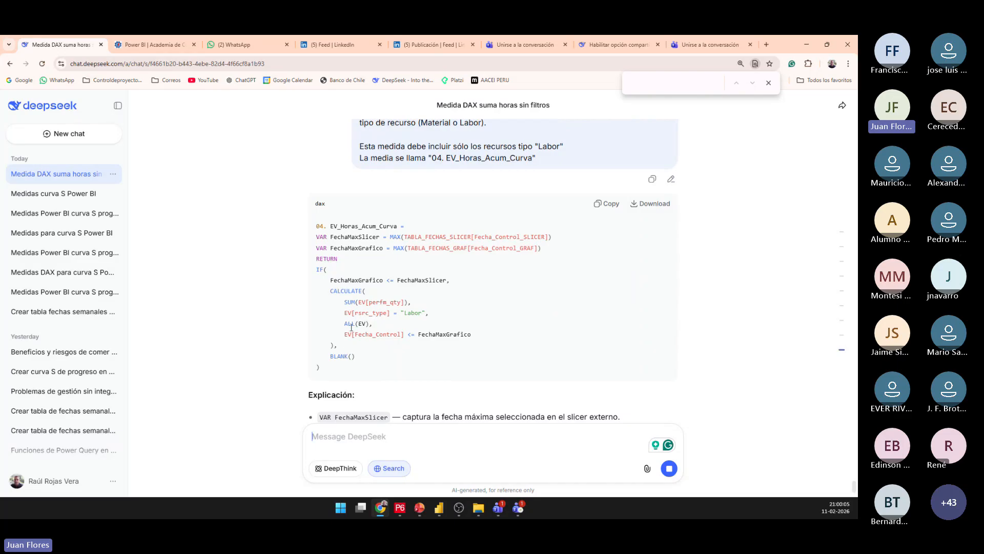
{"action": "left_click", "coordinate": [611, 204]}
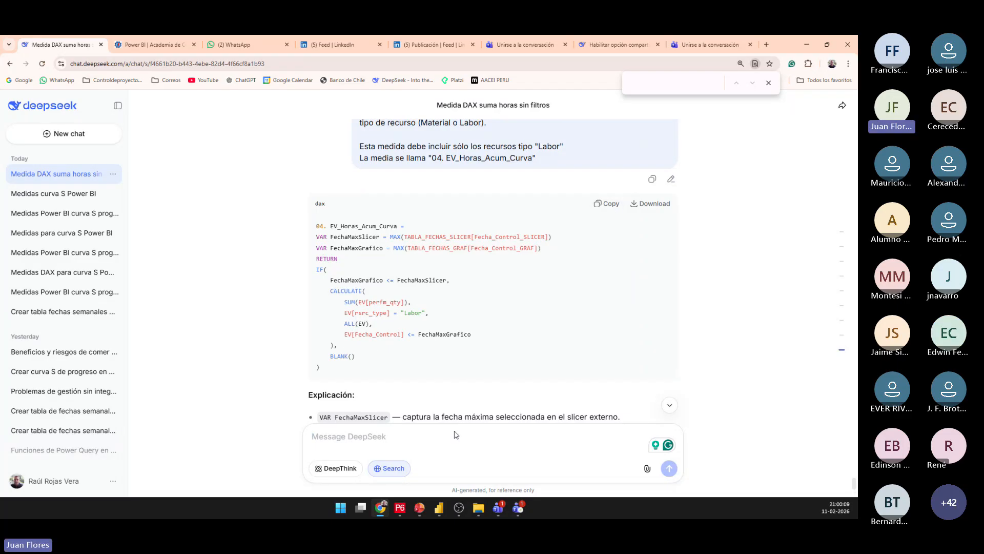
Switch to the PowerBI_inicial report in Power BI and start a new measure in the MEDIDAS table with the copied 04. EV_Horas_Acum_Curva formula.
{"action": "mouse_move", "coordinate": [444, 509]}
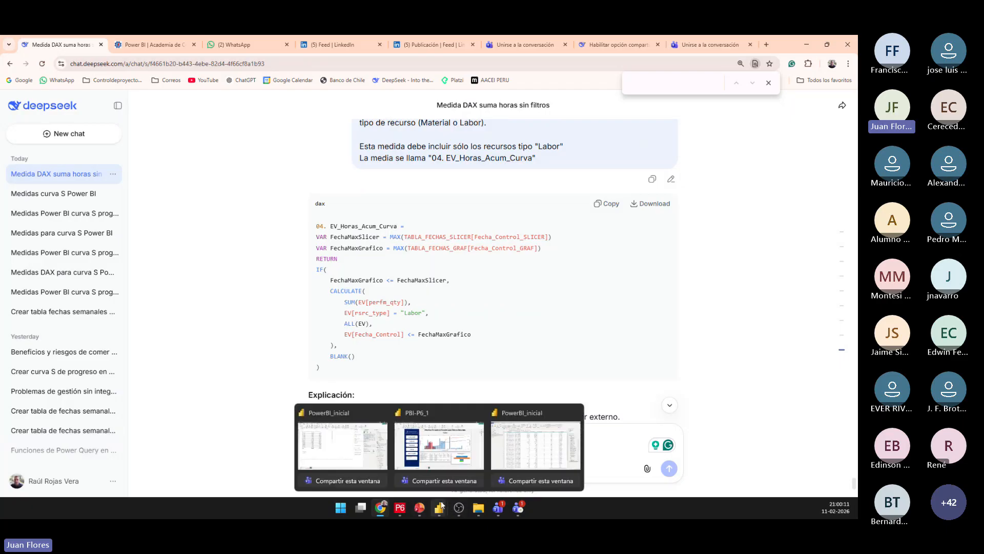
{"action": "left_click", "coordinate": [343, 445]}
{"action": "right_click", "coordinate": [788, 244]}
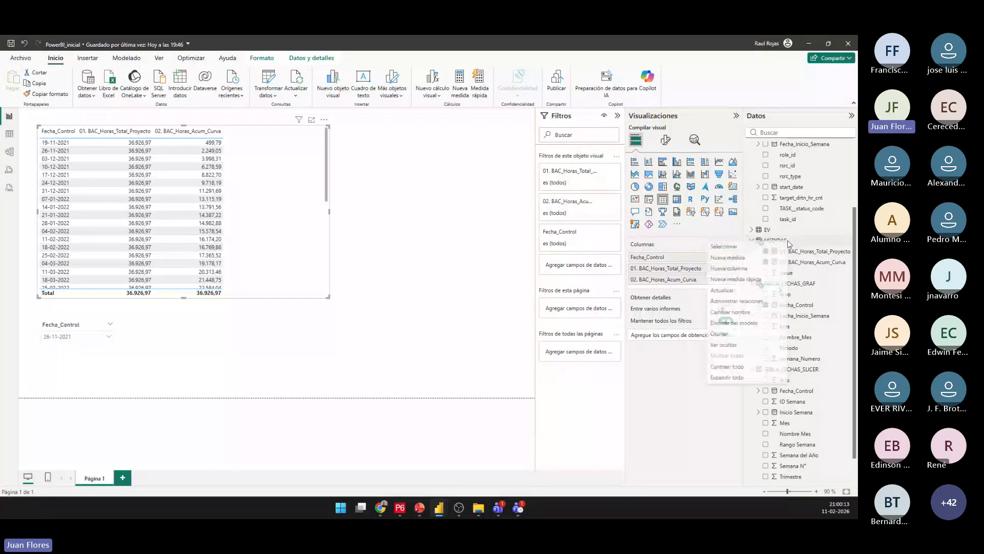
{"action": "left_click", "coordinate": [747, 258]}
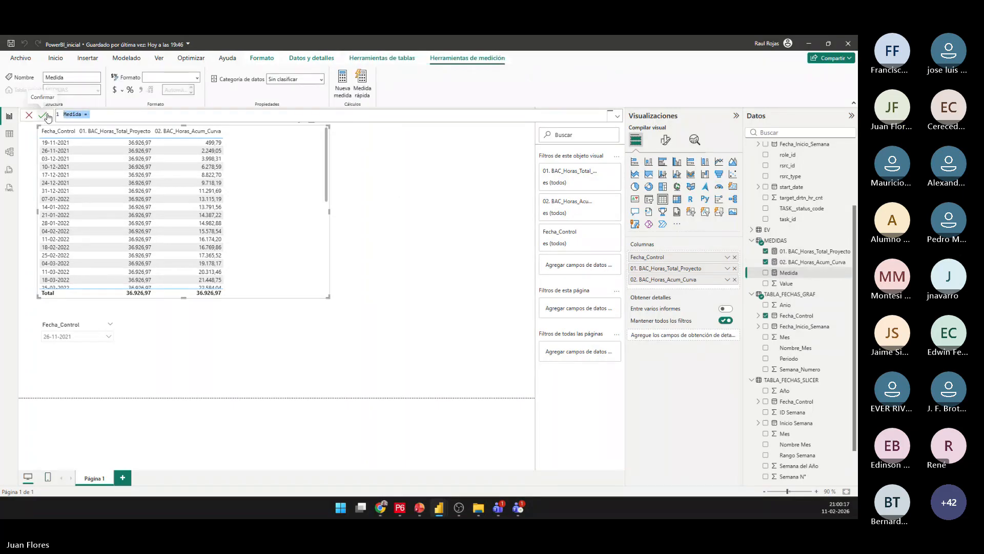
{"action": "key", "text": "ctrl+v"}
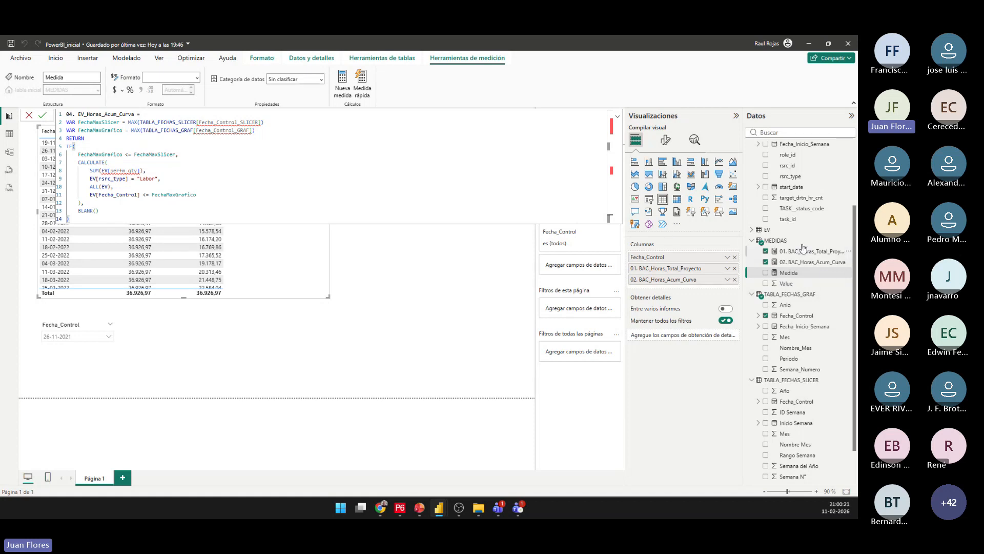
In the formula's FechaMaxSlicer variable, correct the MAX argument to TABLA_FECHAS_SLICER[Fecha_Control].
{"action": "left_click", "coordinate": [237, 122]}
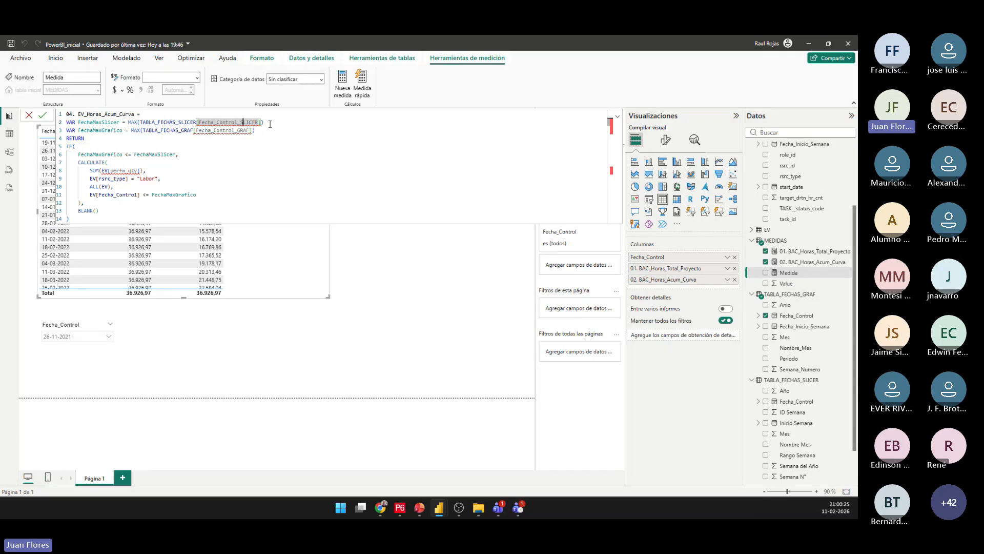
{"action": "key", "text": "BackSpace"}
{"action": "key", "text": "BackSpace"}
{"action": "key", "text": "BackSpace"}
{"action": "key", "text": "BackSpace"}
{"action": "key", "text": "BackSpace"}
{"action": "key", "text": "BackSpace"}
{"action": "key", "text": "BackSpace"}
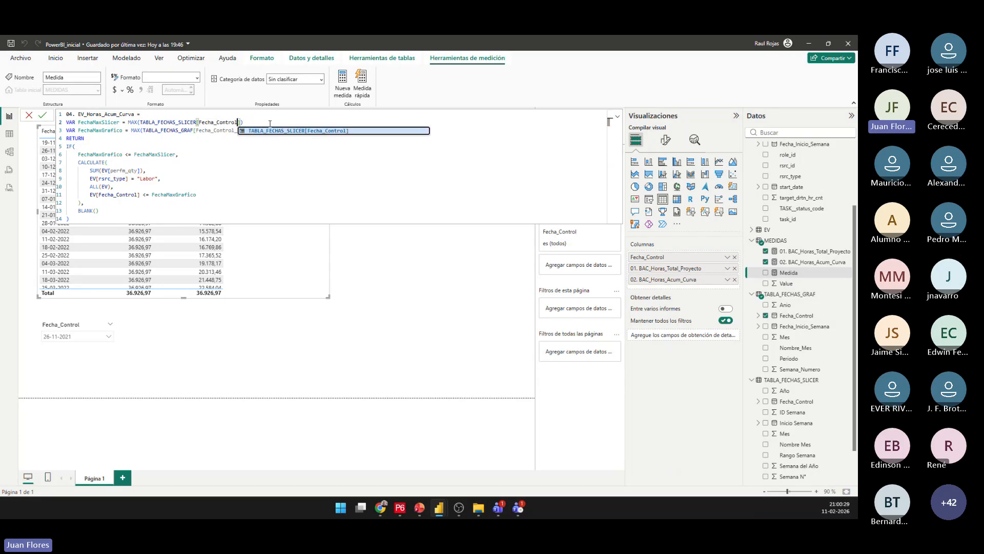
{"action": "left_click", "coordinate": [288, 132]}
In the formula's FechaMaxGrafico variable, correct the MAX argument to TABLA_FECHAS_GRAF[Fecha_Control].
{"action": "left_click", "coordinate": [223, 130]}
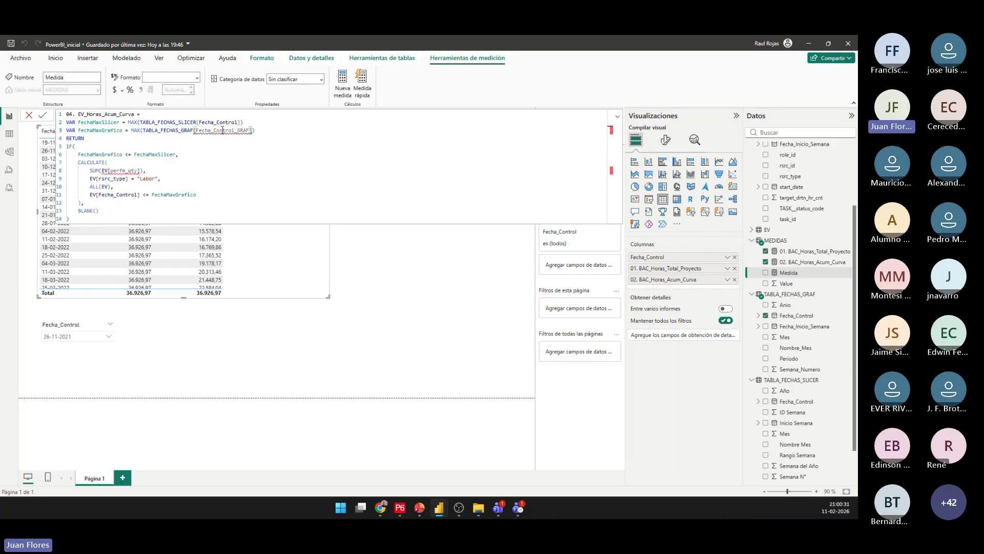
{"action": "double_click", "coordinate": [222, 130]}
{"action": "key", "text": "BackSpace"}
{"action": "key", "text": "BackSpace"}
{"action": "key", "text": "BackSpace"}
{"action": "key", "text": "BackSpace"}
{"action": "key", "text": "BackSpace"}
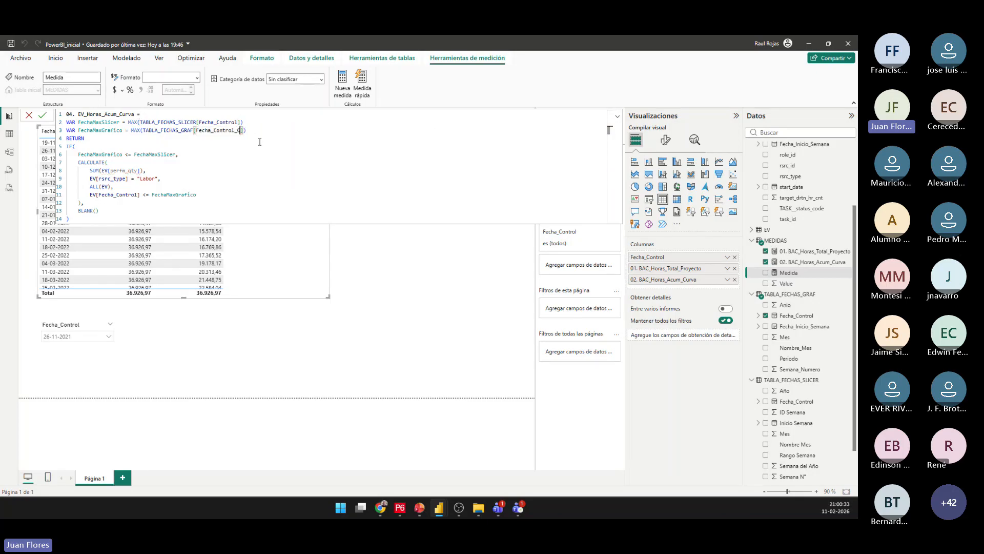
{"action": "left_click", "coordinate": [274, 139]}
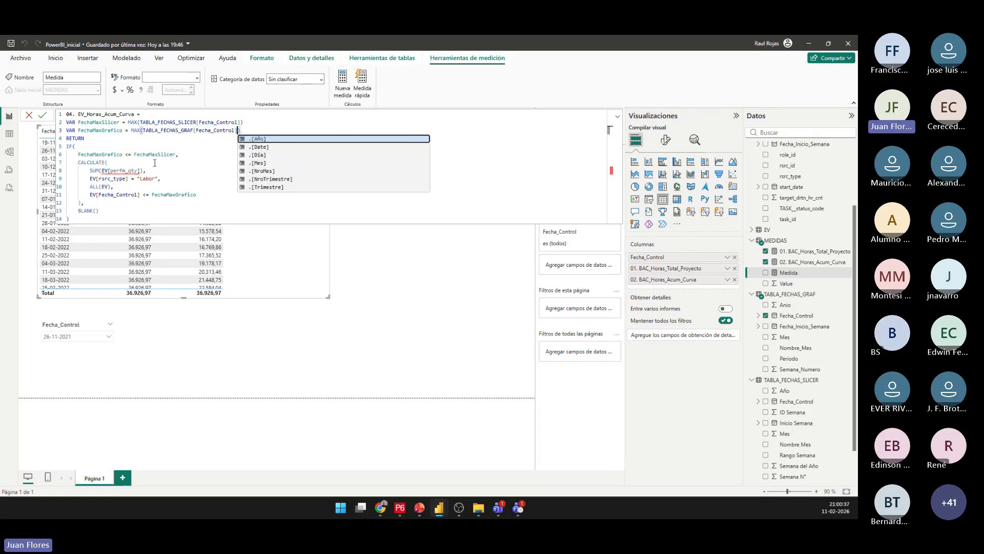
Expand the EV table's field list and look for the valid column name to replace perfm_qty in the SUM argument.
{"action": "double_click", "coordinate": [125, 171]}
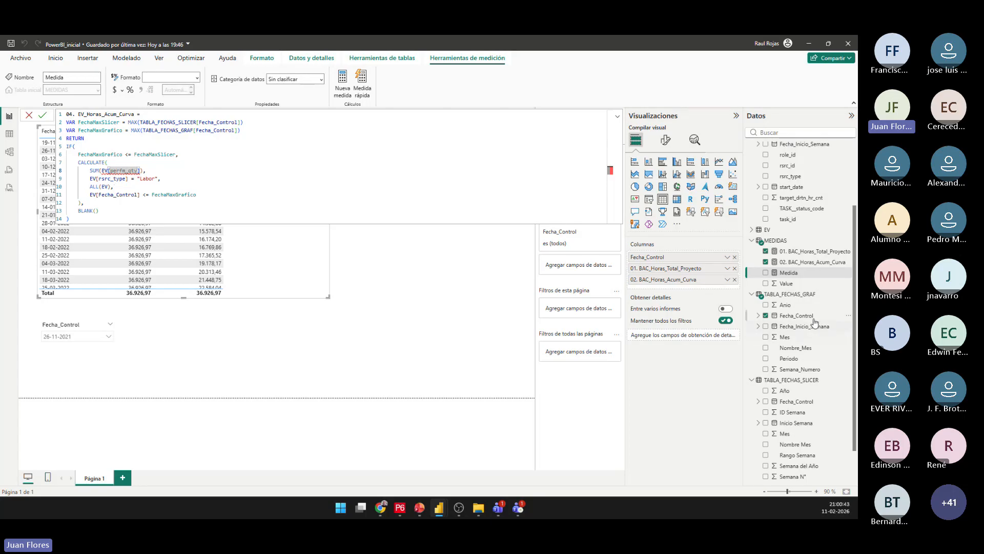
{"action": "scroll", "coordinate": [795, 269], "scroll_direction": "up", "scroll_amount": 3}
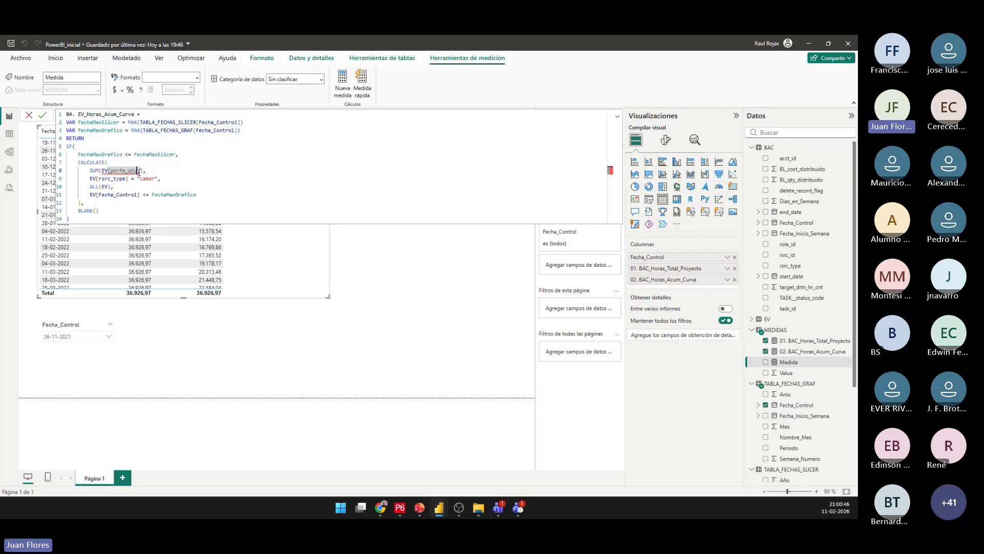
{"action": "left_click", "coordinate": [752, 320]}
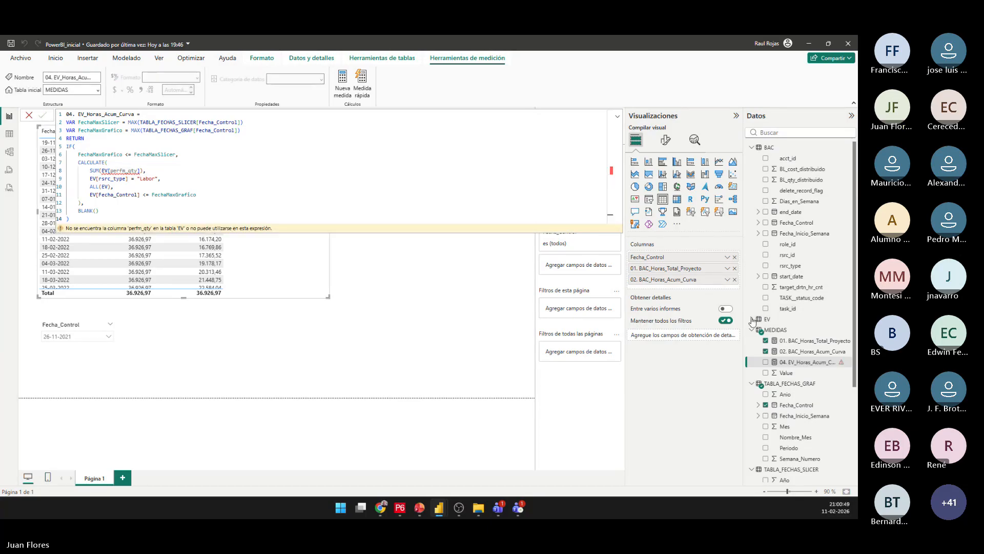
{"action": "scroll", "coordinate": [830, 325], "scroll_direction": "down", "scroll_amount": 5}
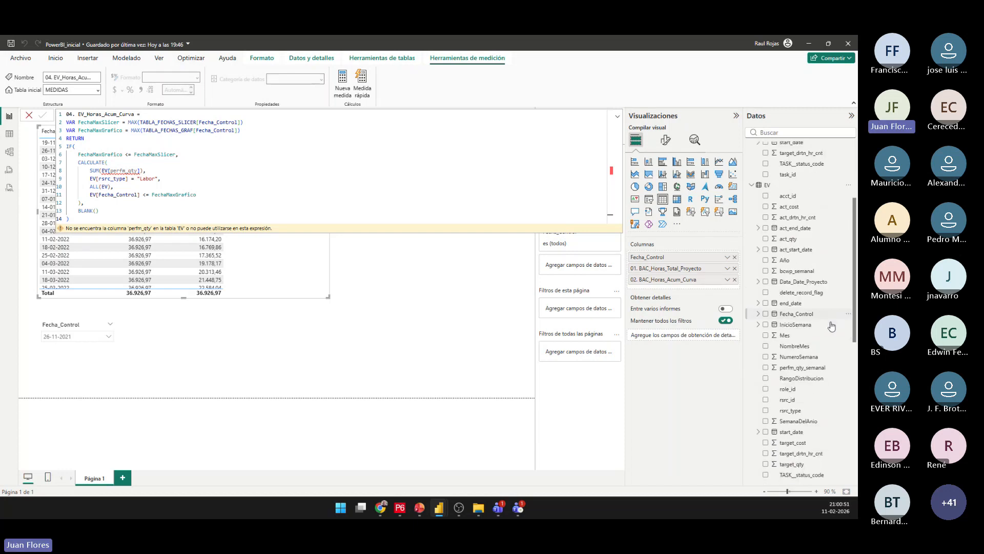
{"action": "scroll", "coordinate": [831, 326], "scroll_direction": "down", "scroll_amount": 5}
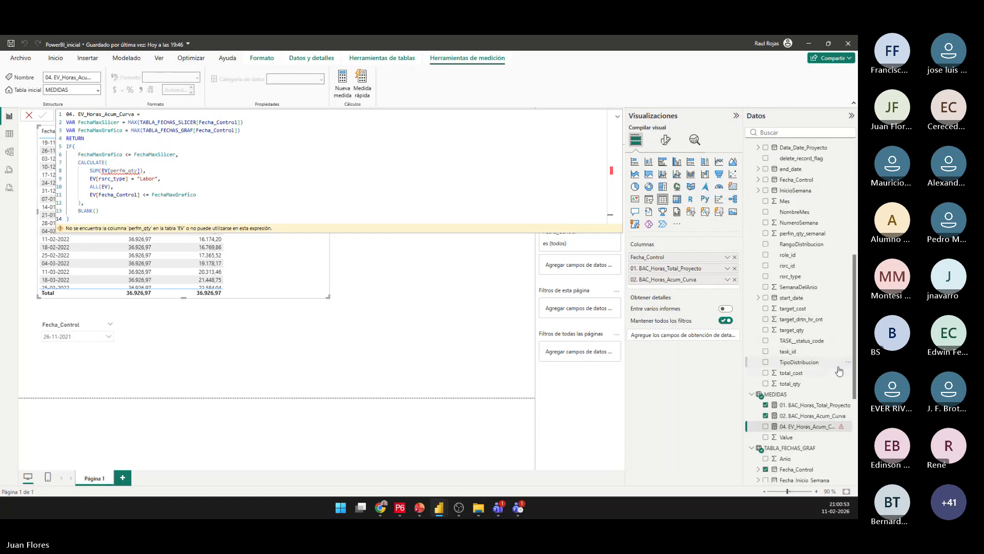
{"action": "scroll", "coordinate": [836, 364], "scroll_direction": "up", "scroll_amount": 5}
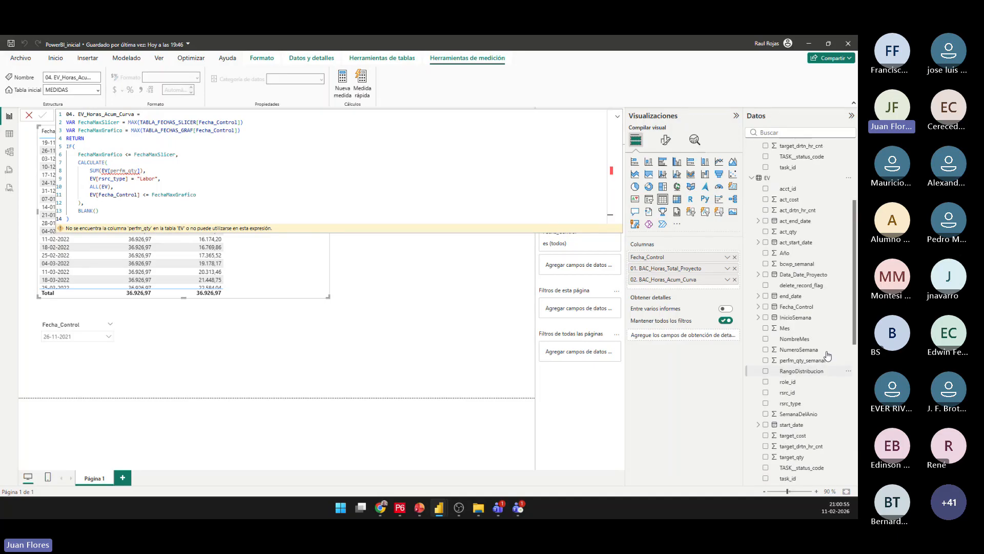
{"action": "scroll", "coordinate": [827, 355], "scroll_direction": "up", "scroll_amount": 1}
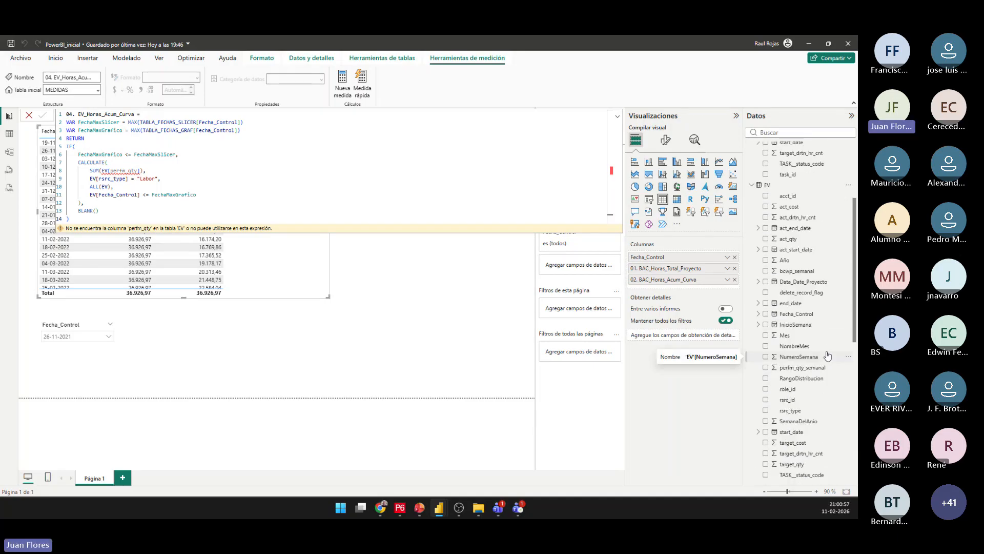
{"action": "scroll", "coordinate": [827, 355], "scroll_direction": "down", "scroll_amount": 3}
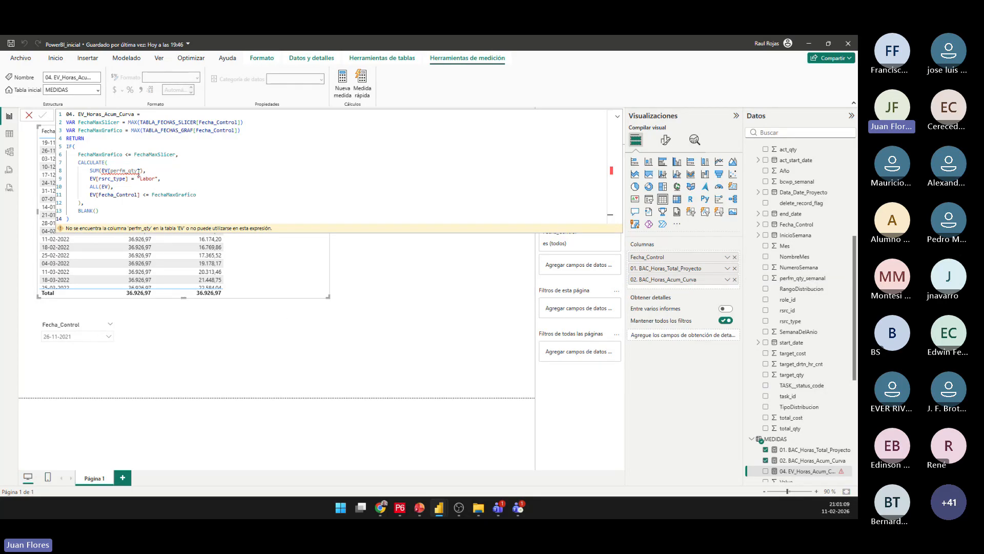
Change the SUM argument to EV[perfm_qty_semanal], commit the 04. EV_Horas_Acum_Curva formula and close the formula editor.
{"action": "double_click", "coordinate": [139, 175]}
{"action": "type", "text": "perfm_"}
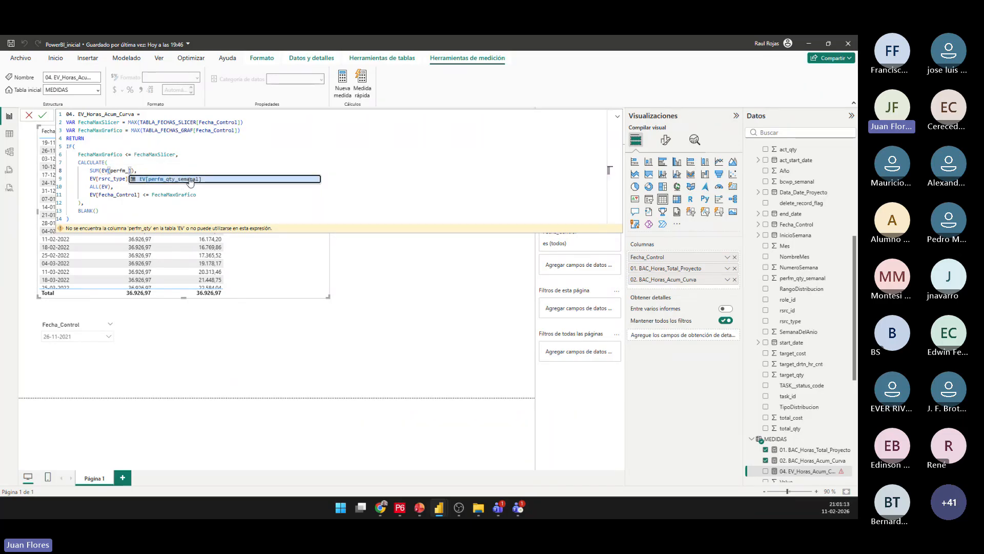
{"action": "left_click", "coordinate": [190, 179]}
{"action": "left_click", "coordinate": [194, 178]}
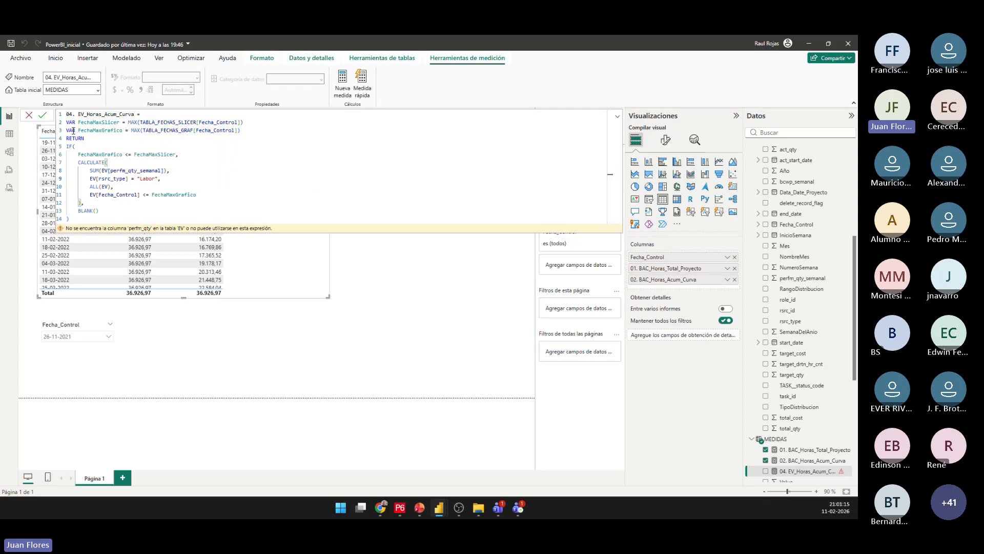
{"action": "left_click", "coordinate": [43, 116]}
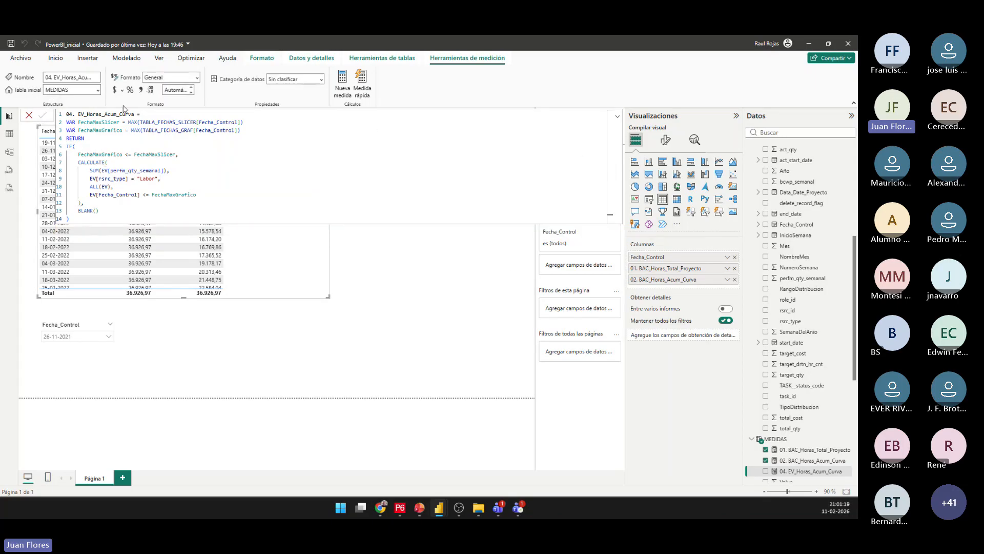
{"action": "left_click", "coordinate": [29, 115]}
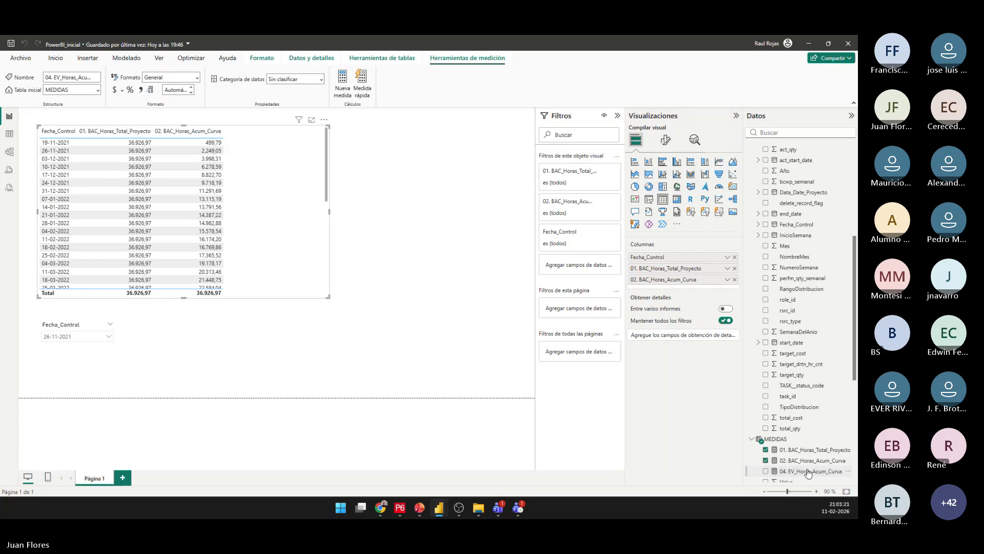
Add measure 04. EV_Horas_Acum_Curva to the table visual and check which date table feeds the Fecha_Control slicer.
{"action": "left_click_drag", "start_coordinate": [808, 470], "coordinate": [267, 219]}
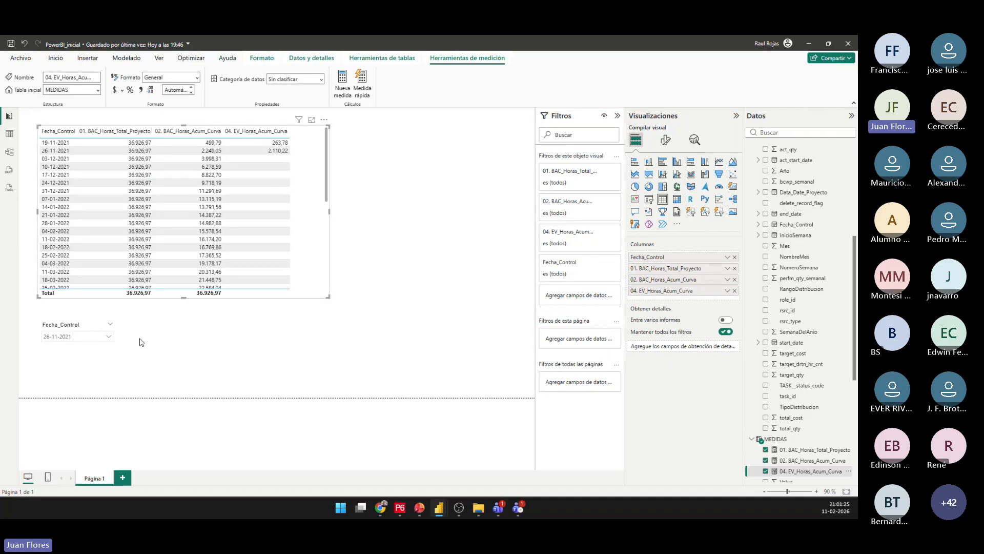
{"action": "left_click", "coordinate": [80, 353]}
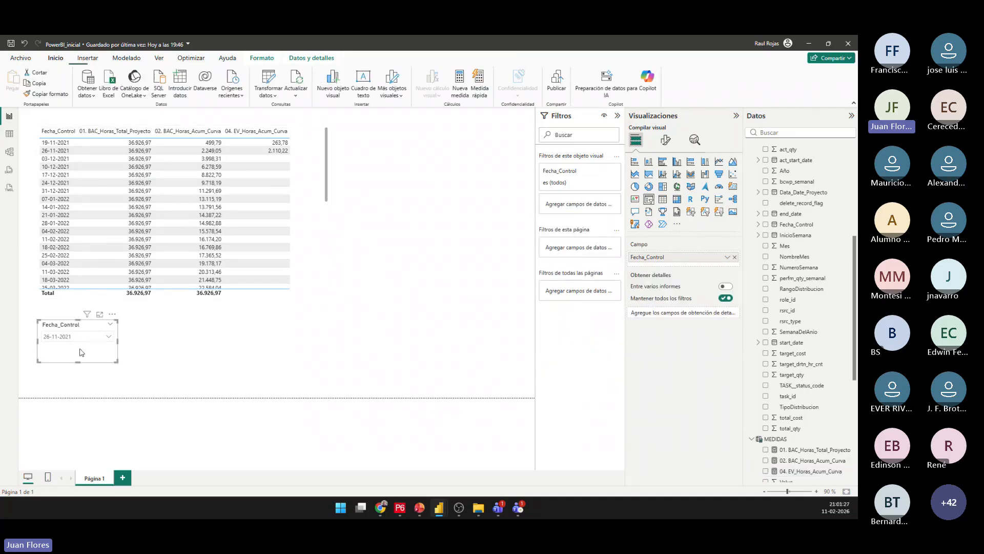
{"action": "scroll", "coordinate": [794, 386], "scroll_direction": "down", "scroll_amount": 10}
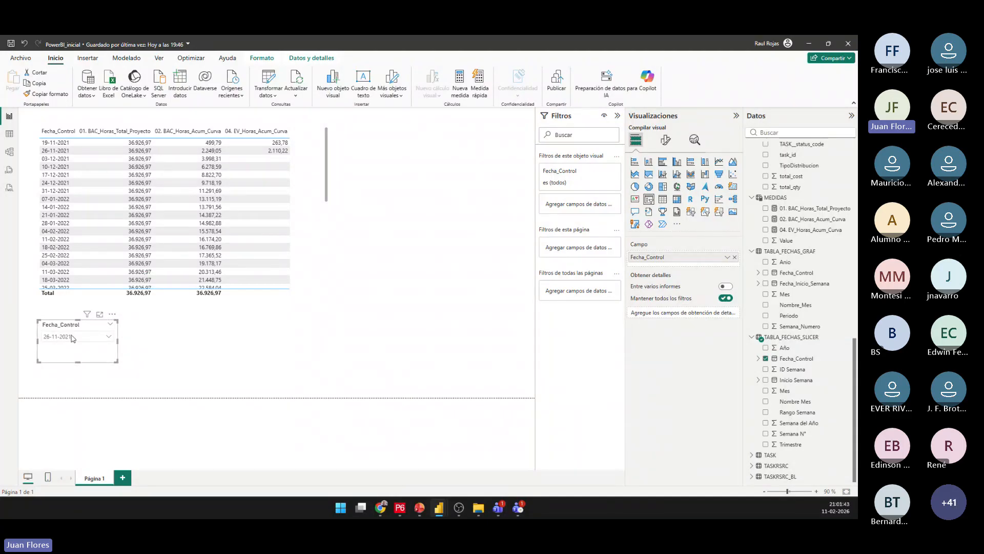
Set the Fecha_Control slicer to 28-01-2022.
{"action": "left_click", "coordinate": [109, 336]}
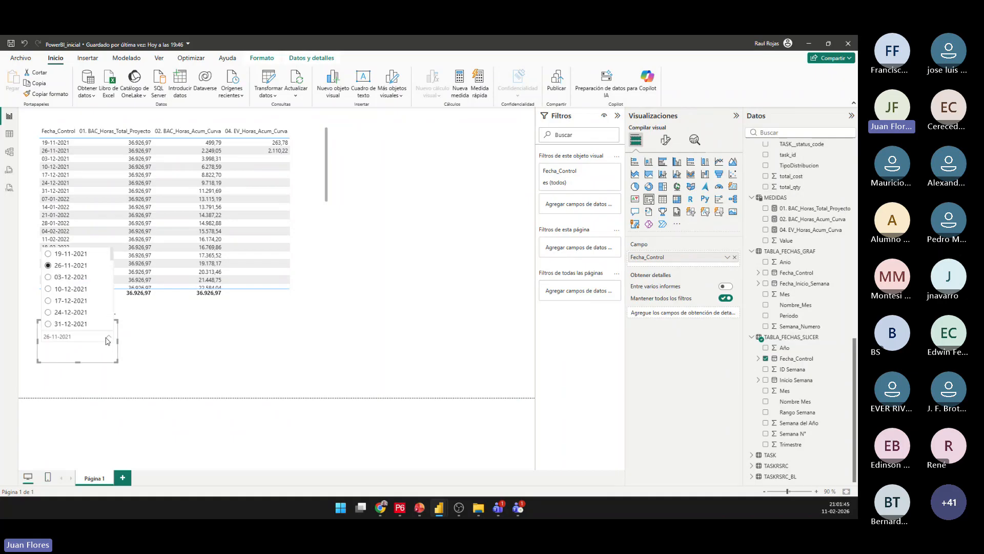
{"action": "scroll", "coordinate": [77, 308], "scroll_direction": "down", "scroll_amount": 2}
{"action": "scroll", "coordinate": [78, 314], "scroll_direction": "down", "scroll_amount": 2}
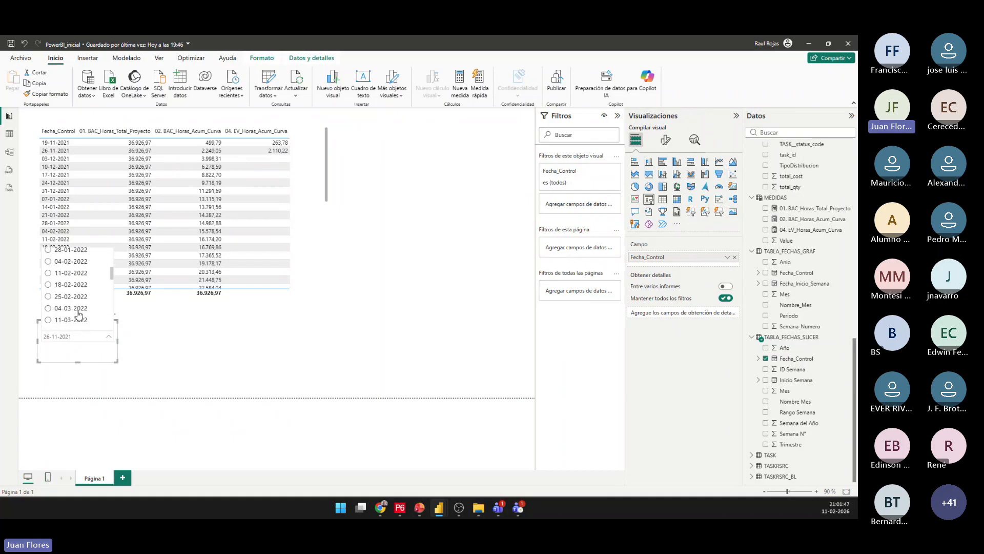
{"action": "scroll", "coordinate": [86, 320], "scroll_direction": "up", "scroll_amount": 1}
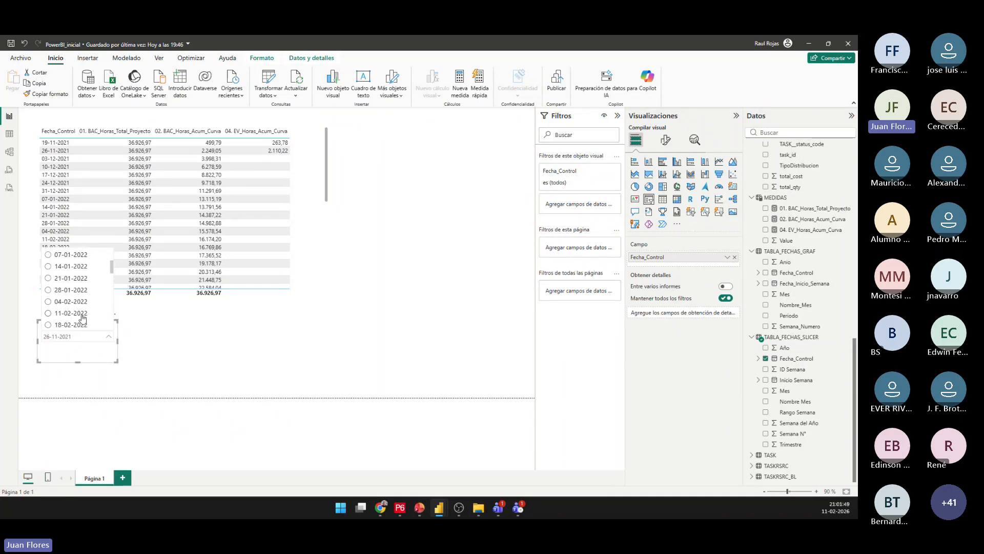
{"action": "left_click", "coordinate": [64, 290]}
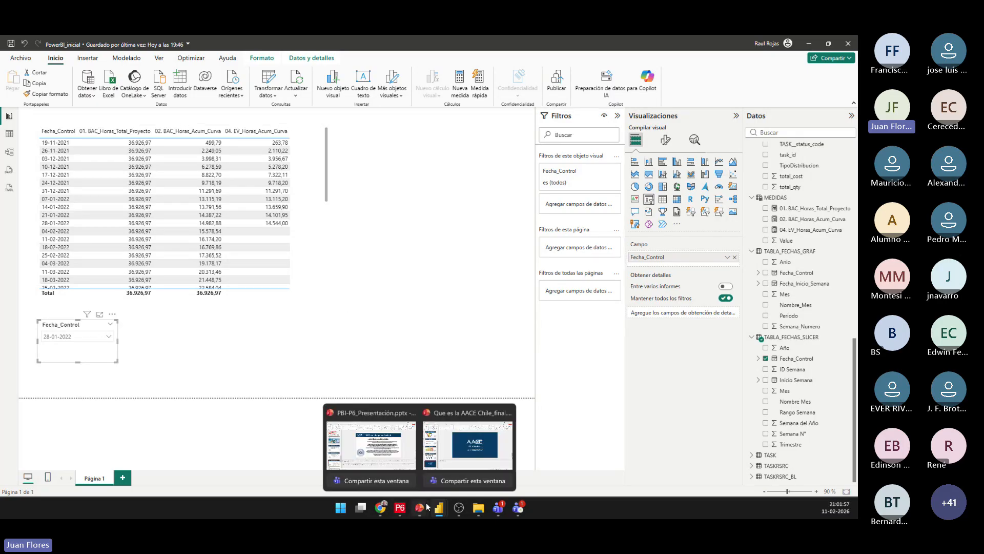
Switch to Primavera P6, check the project's Earned Value Labor Units in the summary row, and return to Power BI.
{"action": "left_click", "coordinate": [402, 508]}
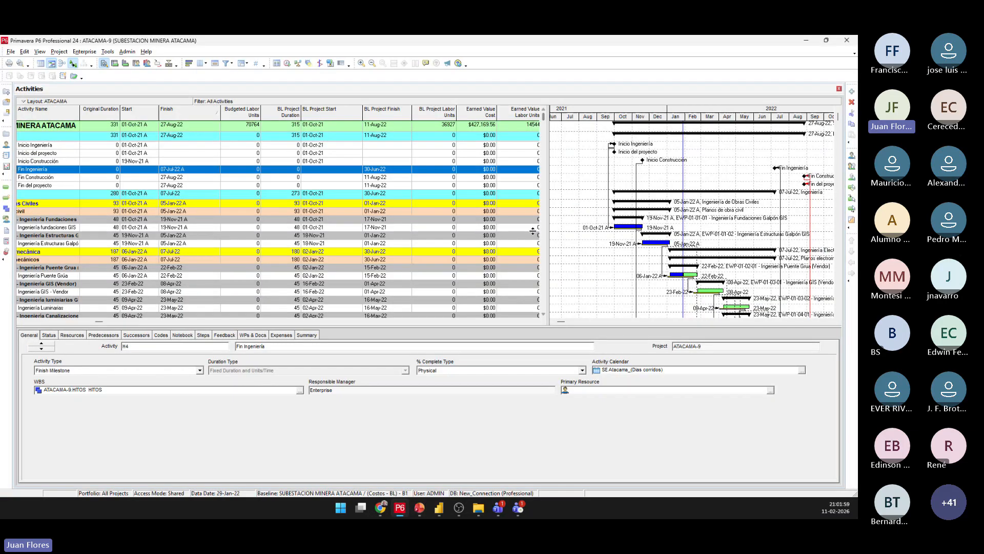
{"action": "left_click", "coordinate": [536, 322]}
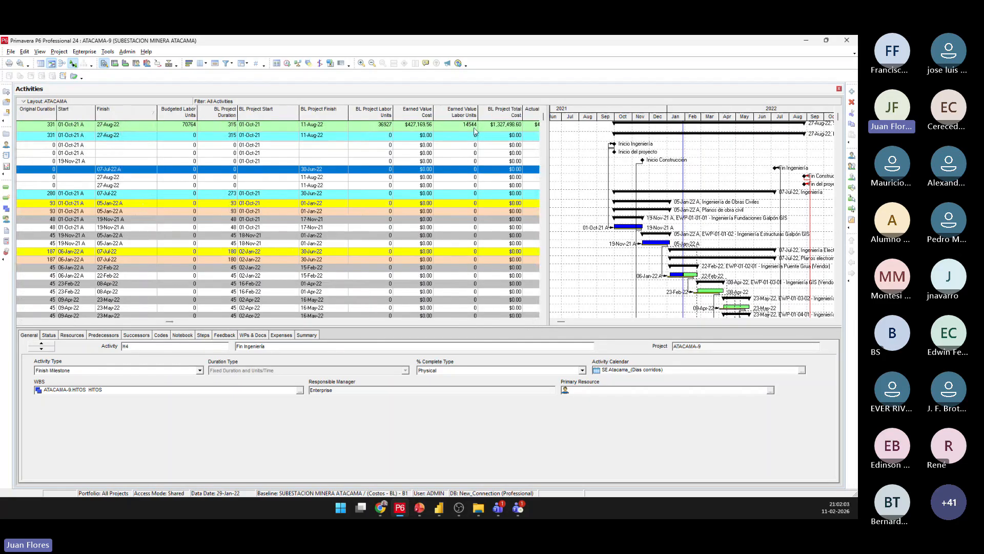
{"action": "left_click", "coordinate": [806, 40]}
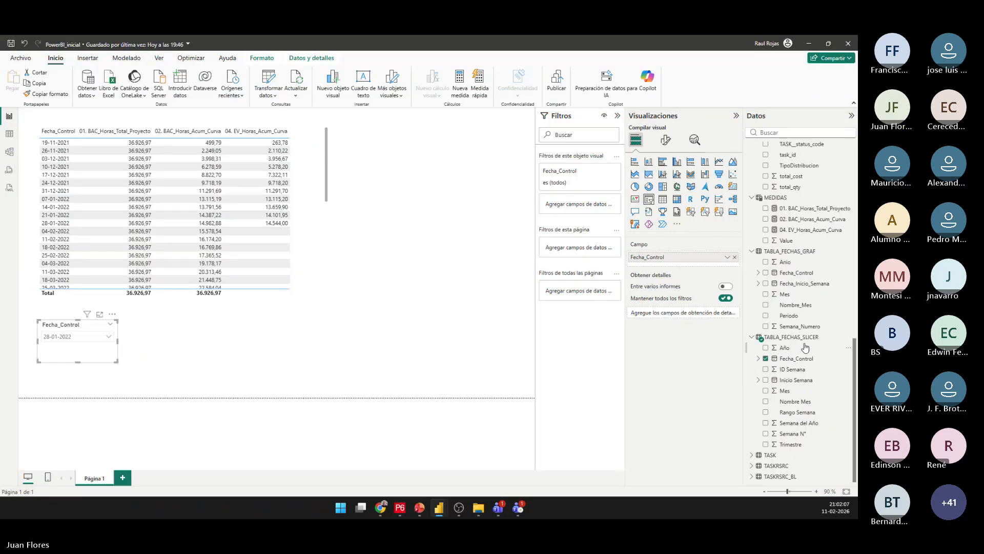
Create the measure % Plan = MEDIDAS[02. BAC_Horas_Acum_Curva] / MEDIDAS[01. BAC_Horas_Total_Proyecto] in the MEDIDAS table.
{"action": "right_click", "coordinate": [775, 198]}
{"action": "left_click", "coordinate": [794, 216]}
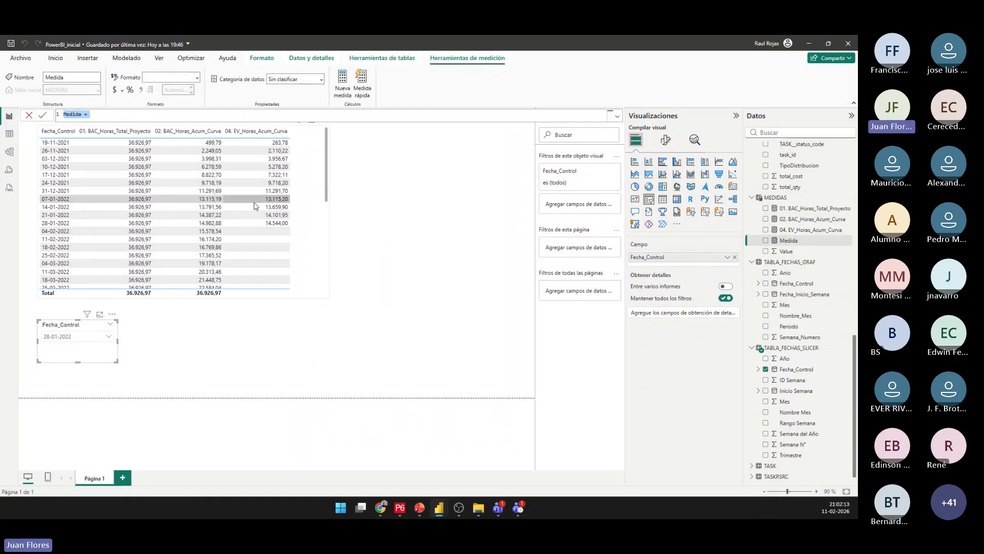
{"action": "type", "text": "% Plan ="}
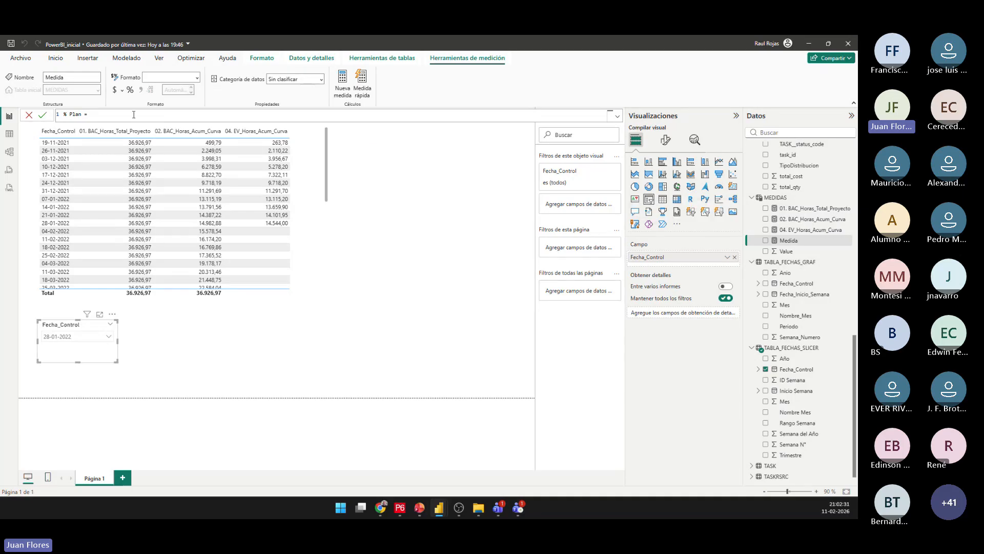
{"action": "type", "text": "me"}
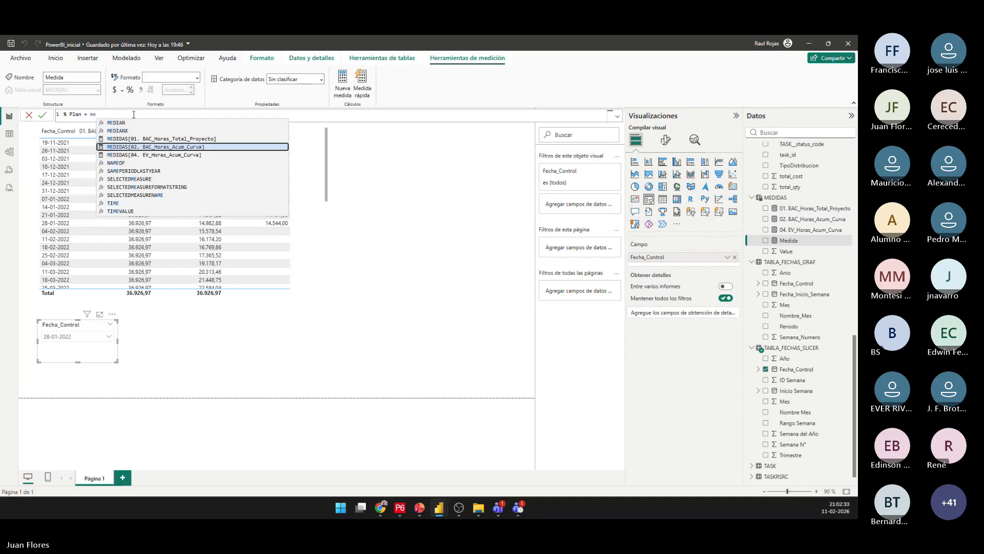
{"action": "key", "text": "Tab"}
{"action": "type", "text": "/ "}
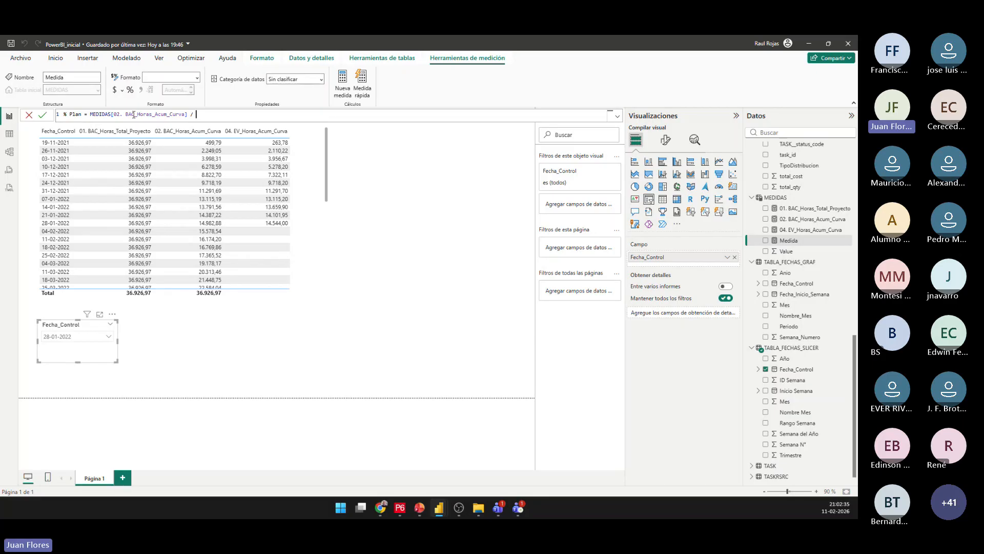
{"action": "type", "text": "med"}
{"action": "key", "text": "Down"}
{"action": "key", "text": "Down"}
{"action": "key", "text": "Tab"}
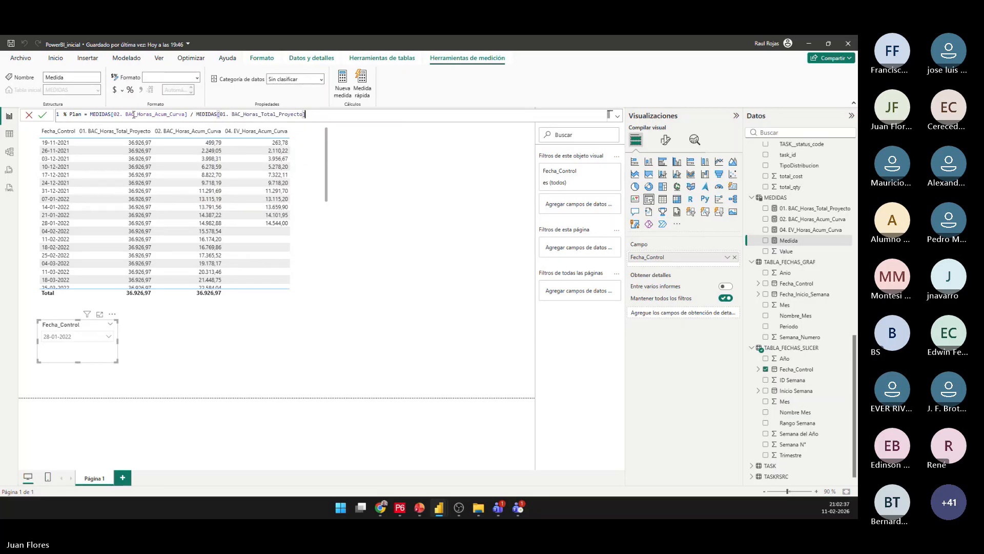
{"action": "left_click", "coordinate": [43, 116]}
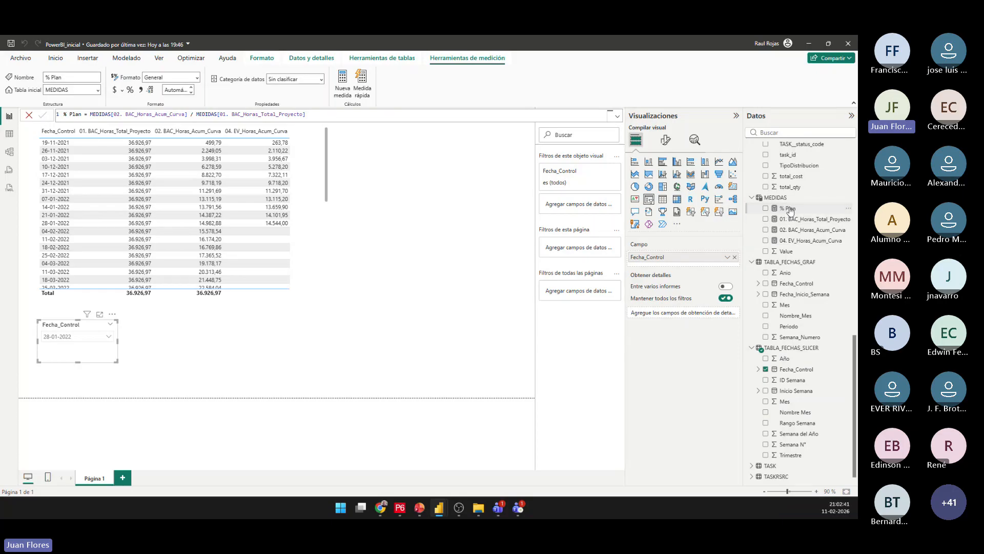
Add % Plan to the table visual and format the measure as a percentage with 1 decimal place.
{"action": "left_click_drag", "start_coordinate": [790, 209], "coordinate": [315, 210]}
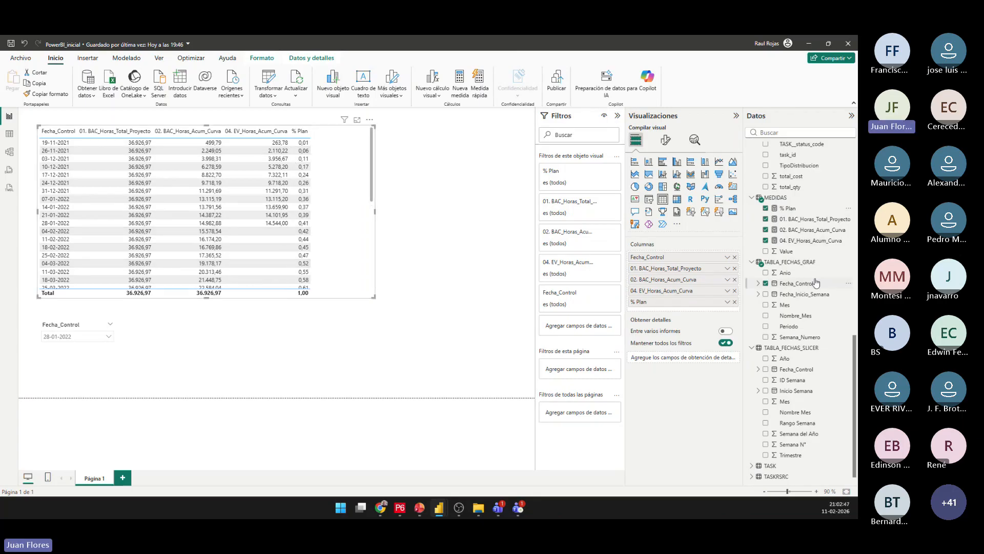
{"action": "left_click", "coordinate": [788, 208]}
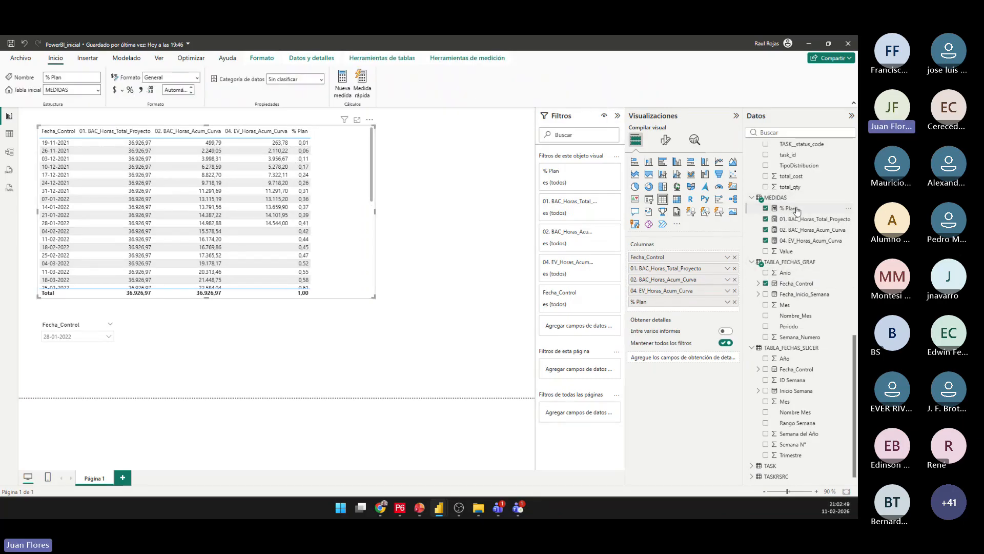
{"action": "left_click", "coordinate": [131, 90]}
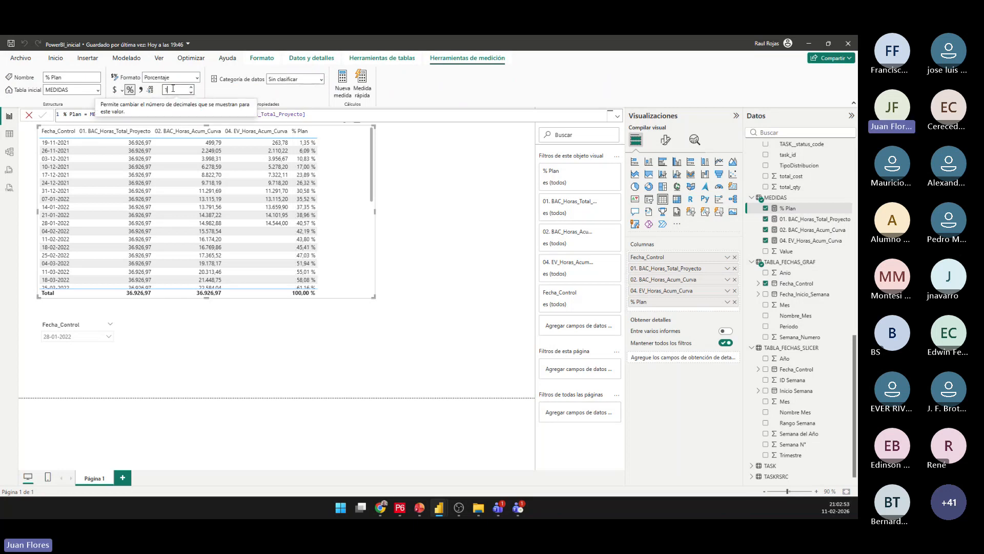
{"action": "key", "text": "BackSpace"}
{"action": "type", "text": "2"}
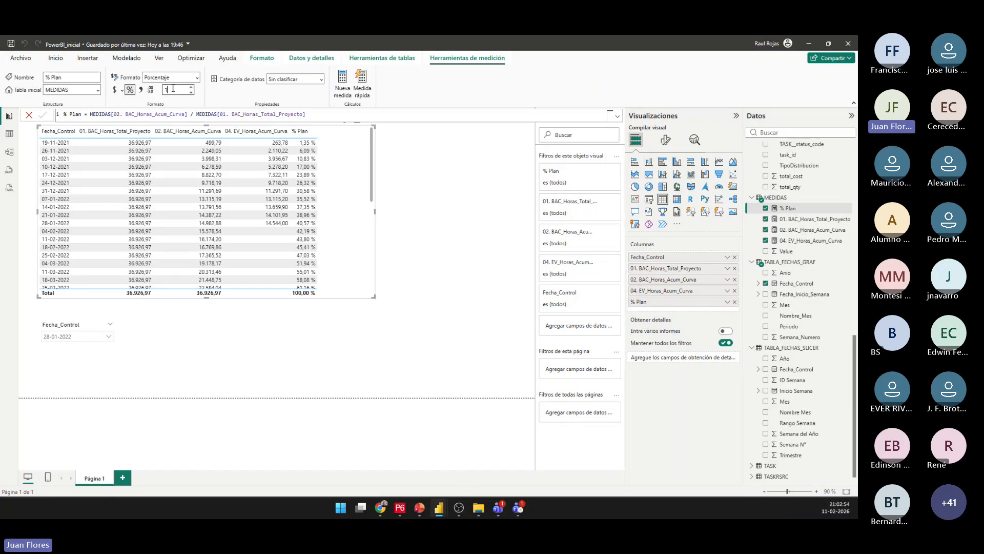
Create the measure % EV = MEDIDAS[04. EV_Horas_Acum_Curva] / MEDIDAS[01. BAC_Horas_Total_Proyecto] in the MEDIDAS table.
{"action": "right_click", "coordinate": [790, 200]}
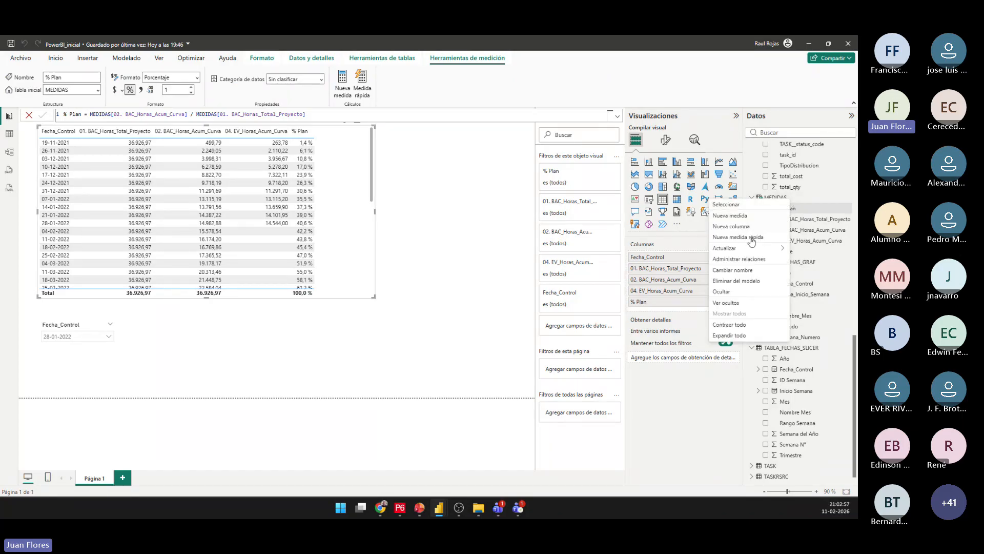
{"action": "left_click", "coordinate": [737, 218]}
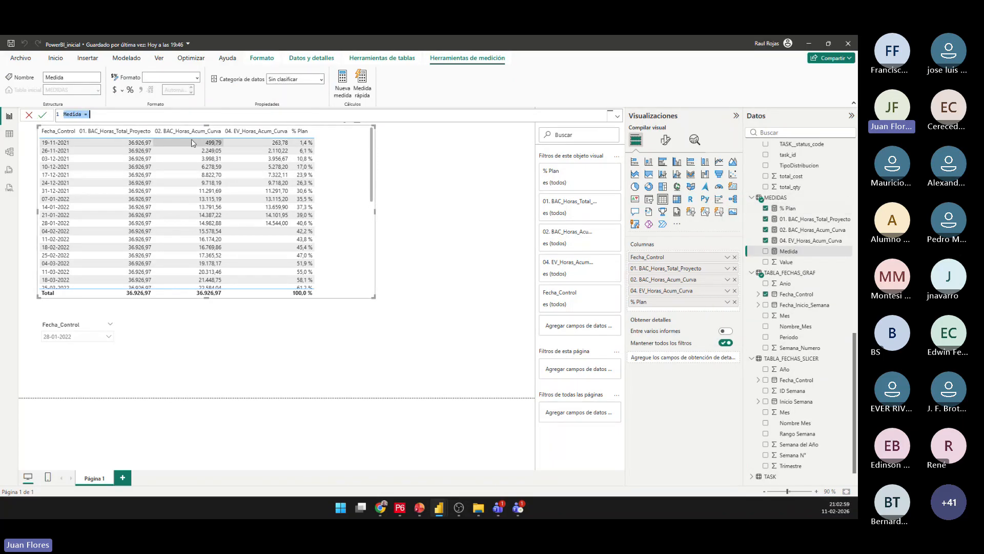
{"action": "type", "text": "% EV ="}
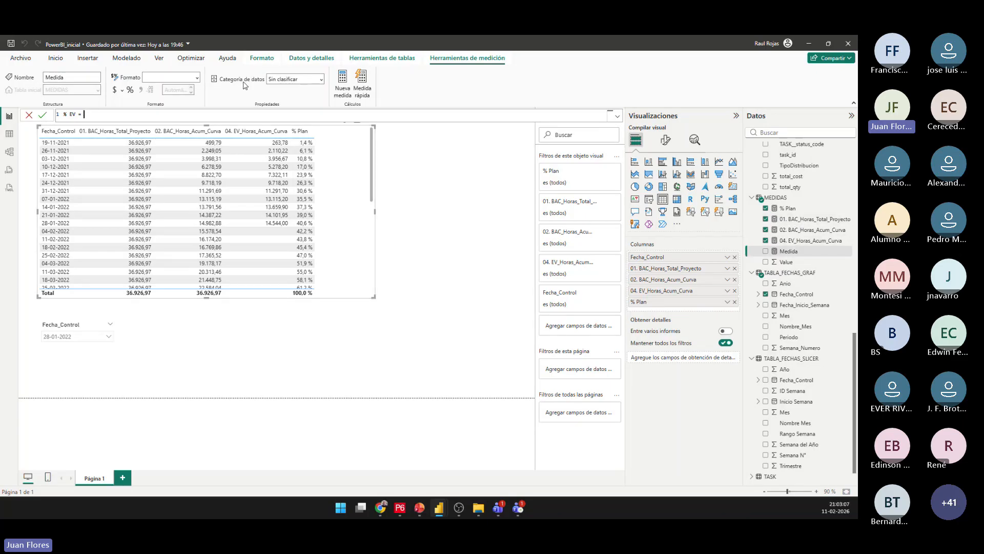
{"action": "type", "text": "med"}
{"action": "key", "text": "Down"}
{"action": "key", "text": "Down"}
{"action": "key", "text": "Down"}
{"action": "key", "text": "Down"}
{"action": "key", "text": "Down"}
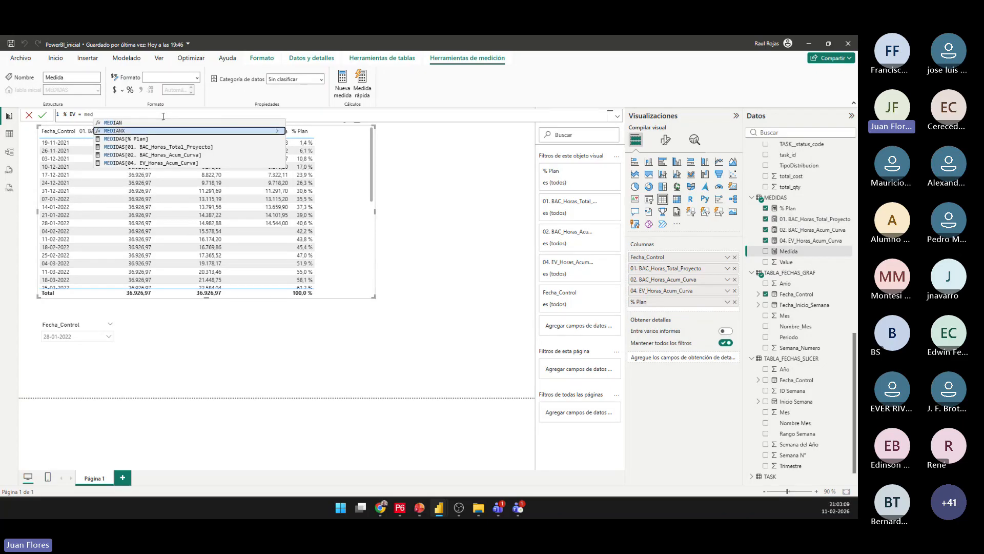
{"action": "key", "text": "Tab"}
{"action": "type", "text": "/ "}
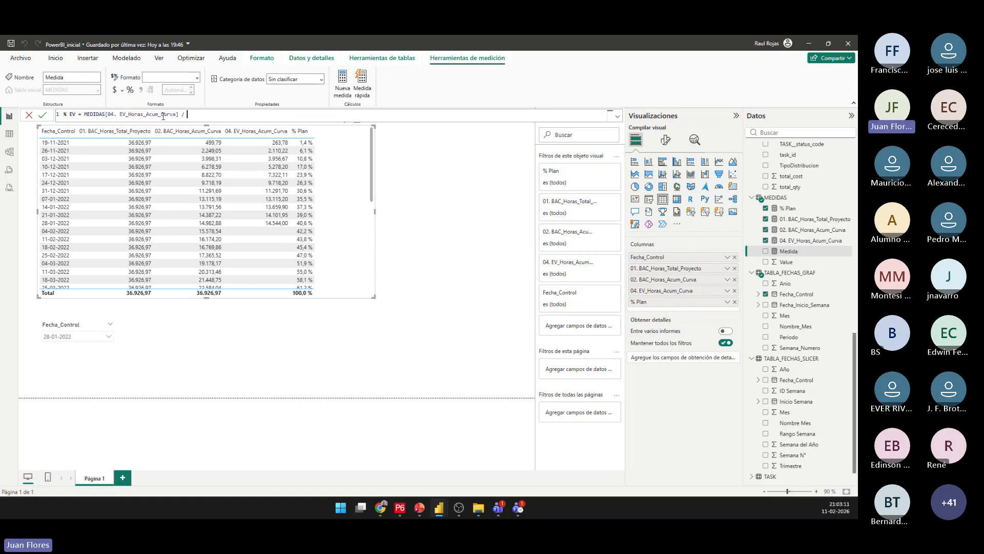
{"action": "type", "text": "med"}
{"action": "key", "text": "Down"}
{"action": "key", "text": "Down"}
{"action": "key", "text": "Down"}
{"action": "key", "text": "Tab"}
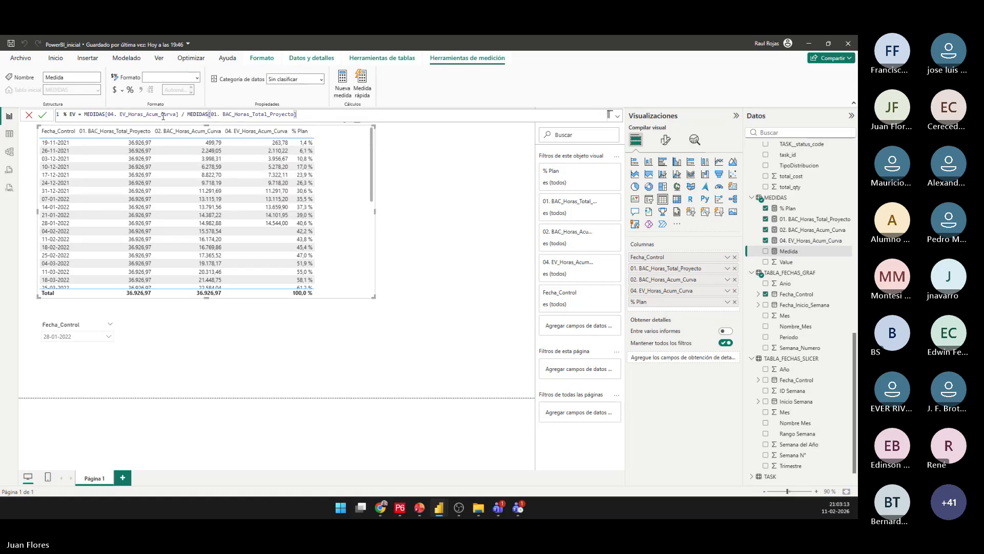
{"action": "left_click", "coordinate": [42, 115]}
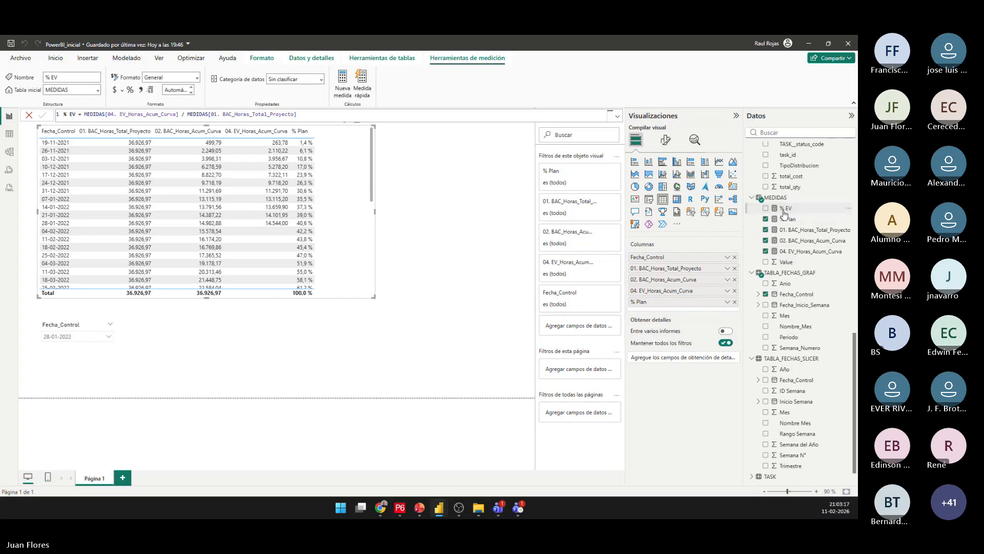
Add % EV to the table visual and format the measure as a percentage with 1 decimal place.
{"action": "left_click_drag", "start_coordinate": [786, 208], "coordinate": [344, 188]}
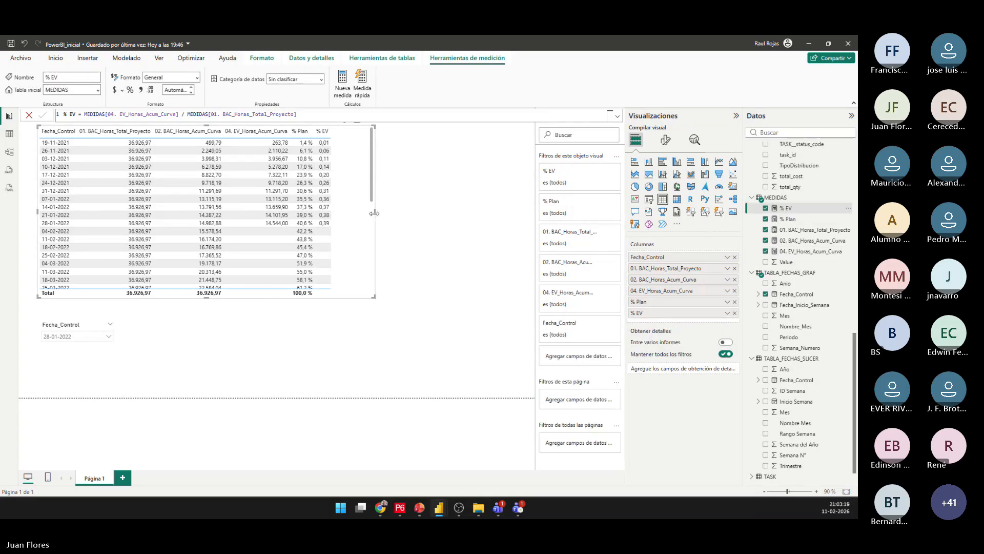
{"action": "left_click", "coordinate": [787, 209]}
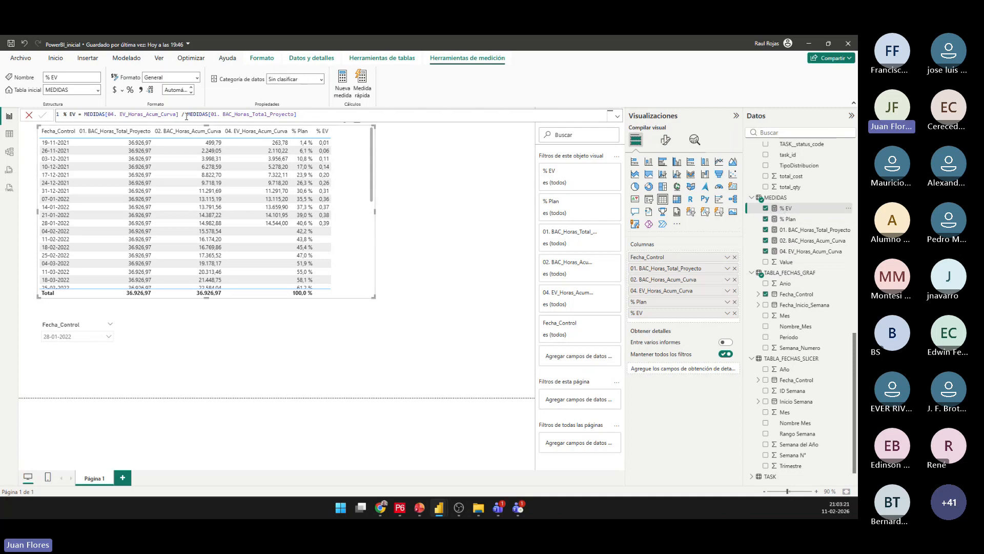
{"action": "left_click", "coordinate": [131, 90]}
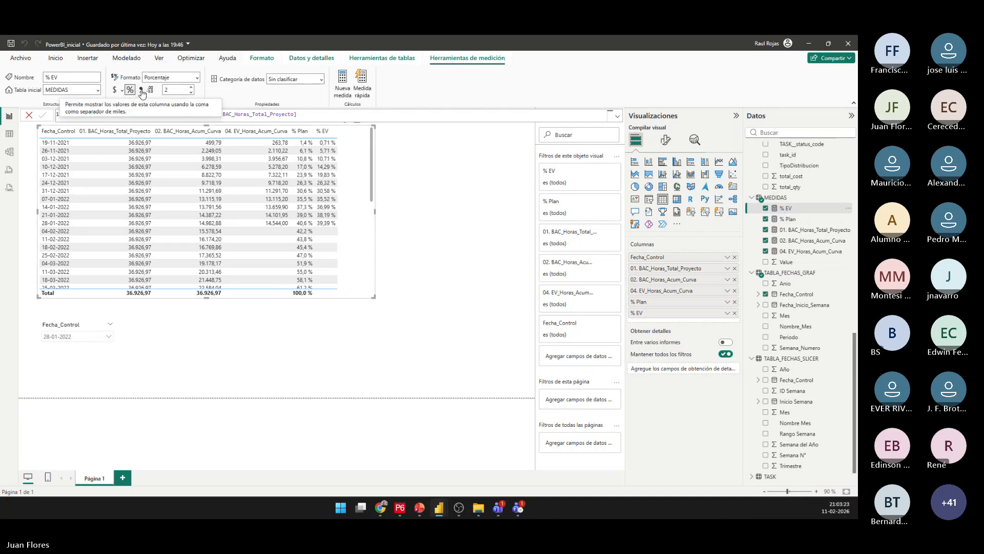
{"action": "left_click", "coordinate": [177, 91]}
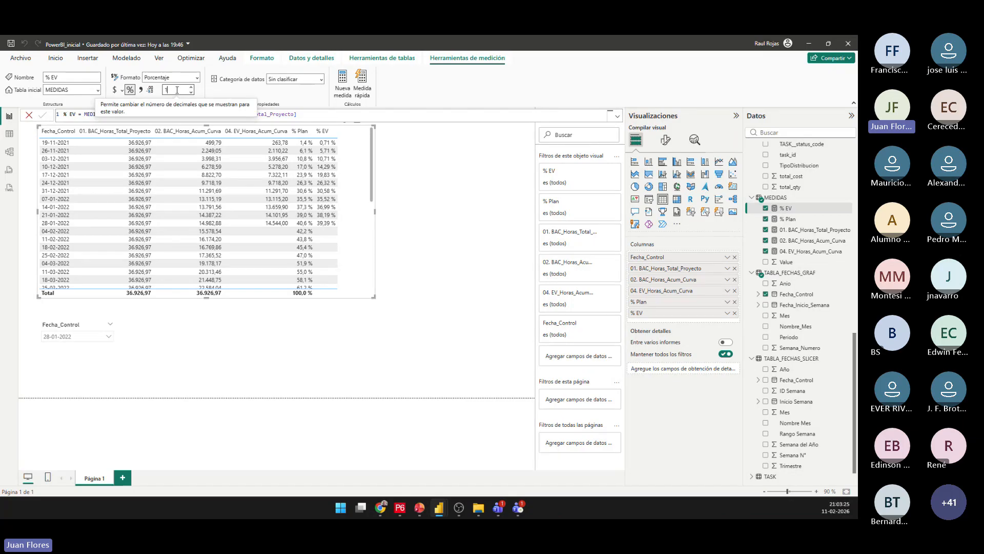
{"action": "type", "text": "1"}
{"action": "key", "text": "Return"}
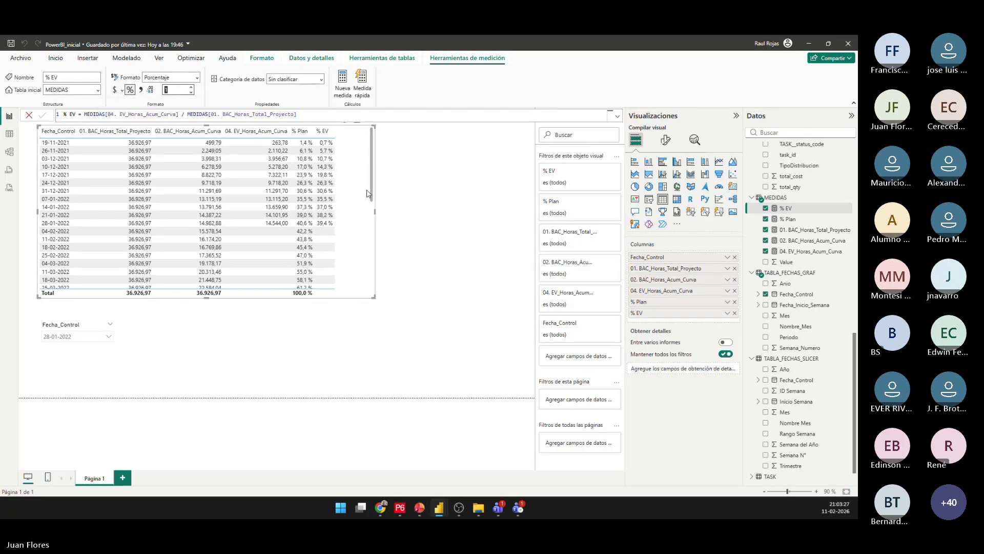
Shrink the table visual in width and height to free canvas space beside and below it, and deselect it.
{"action": "left_click_drag", "start_coordinate": [374, 296], "coordinate": [446, 349]}
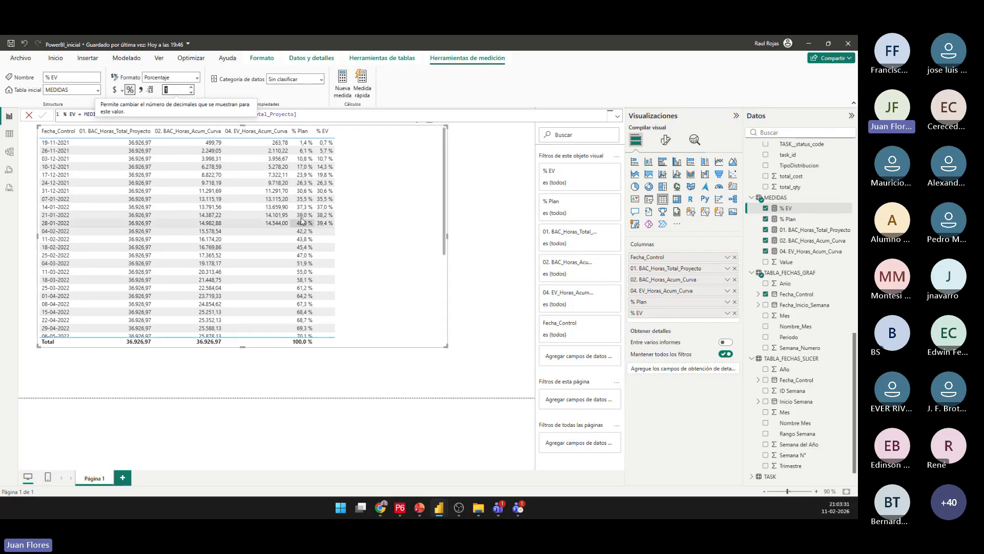
{"action": "left_click_drag", "start_coordinate": [447, 347], "coordinate": [281, 233]}
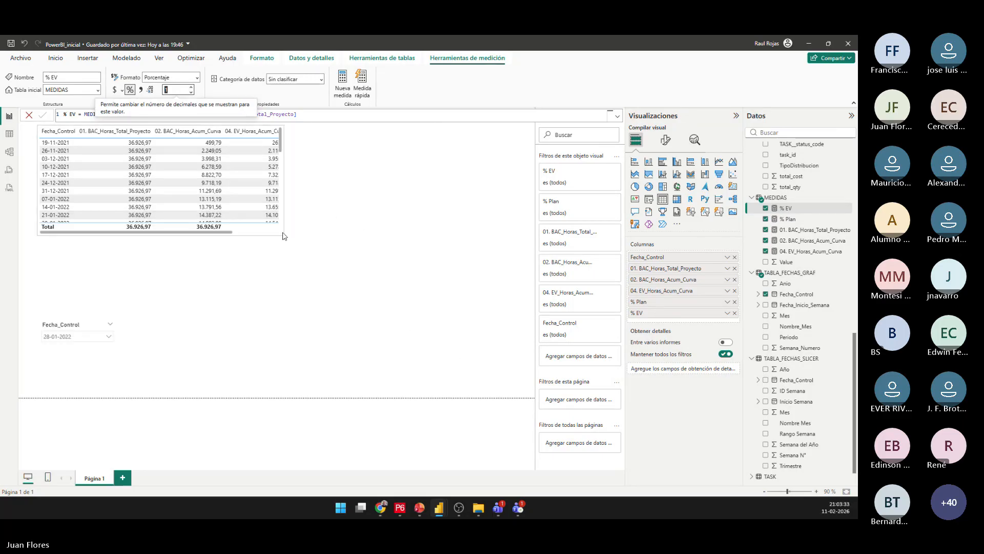
{"action": "left_click", "coordinate": [391, 305]}
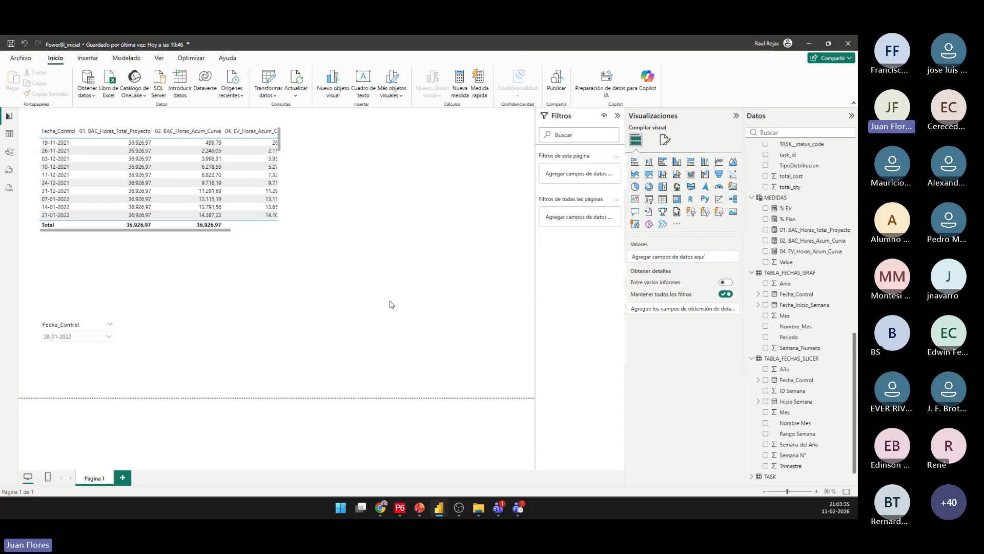
Insert an empty line chart below the table, beside the Fecha_Control slicer, and enlarge it to nearly the page's edge.
{"action": "left_click", "coordinate": [719, 163]}
{"action": "left_click_drag", "start_coordinate": [261, 285], "coordinate": [387, 296]}
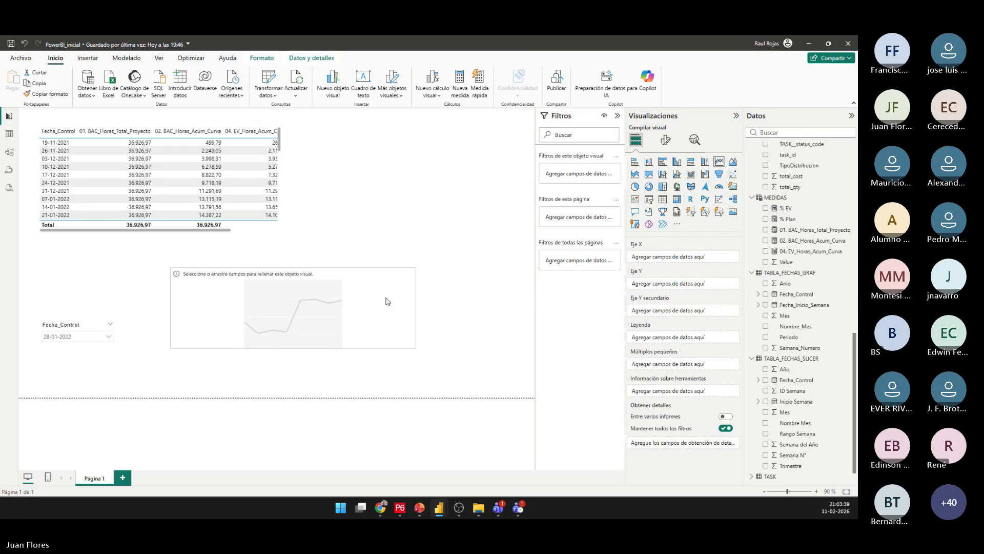
{"action": "left_click_drag", "start_coordinate": [414, 347], "coordinate": [501, 388]}
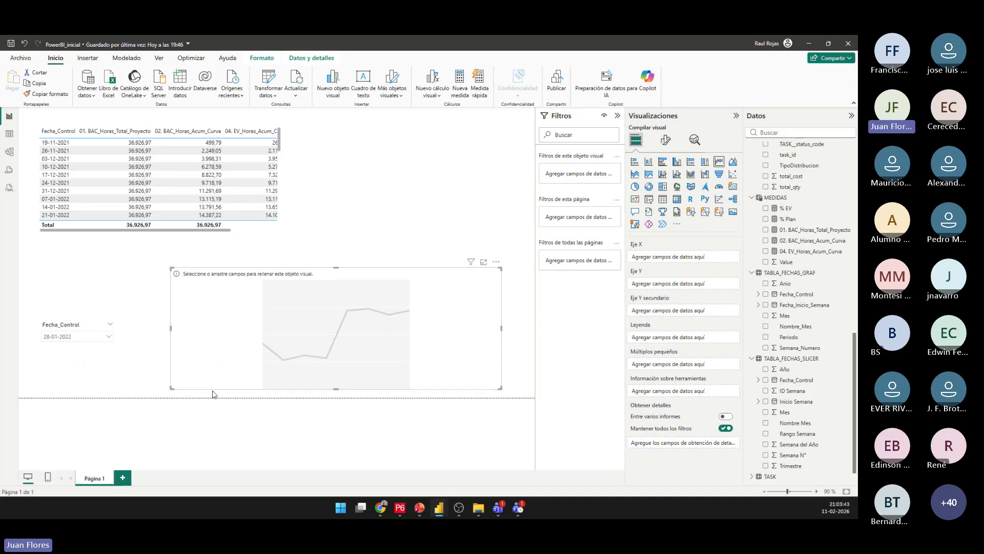
{"action": "scroll", "coordinate": [765, 418], "scroll_direction": "down", "scroll_amount": 2}
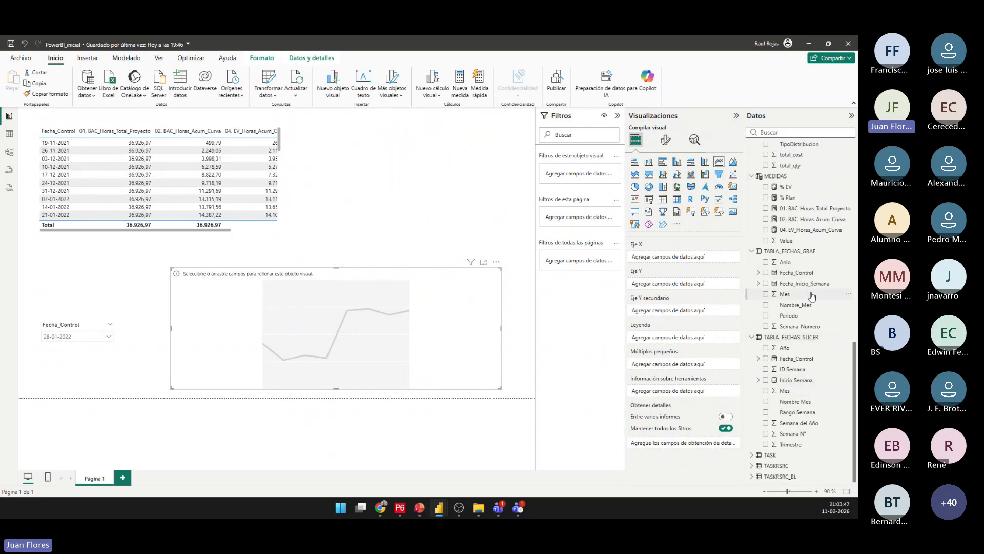
Put Fecha_Control from TABLA_FECHAS_GRAF on the line chart's X axis as plain dates and plot % Plan and % EV on the Y axis.
{"action": "left_click_drag", "start_coordinate": [808, 274], "coordinate": [397, 375]}
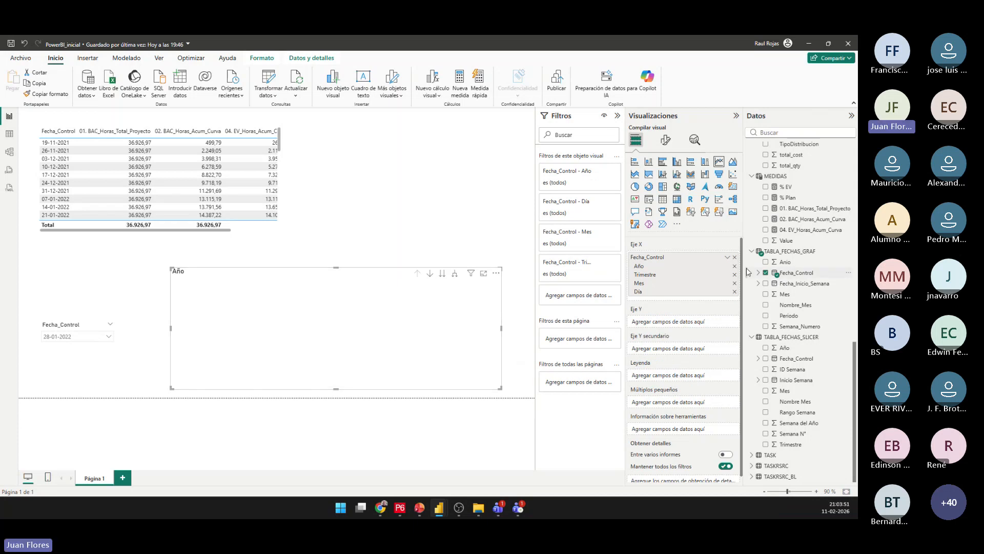
{"action": "left_click", "coordinate": [727, 256]}
{"action": "left_click", "coordinate": [767, 305]}
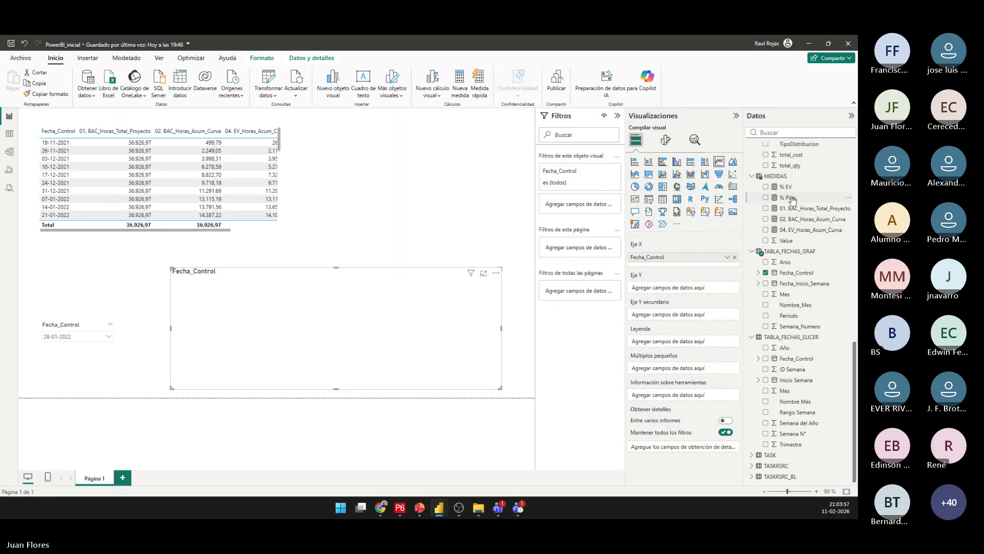
{"action": "left_click_drag", "start_coordinate": [792, 199], "coordinate": [689, 290]}
{"action": "left_click_drag", "start_coordinate": [785, 186], "coordinate": [690, 298]}
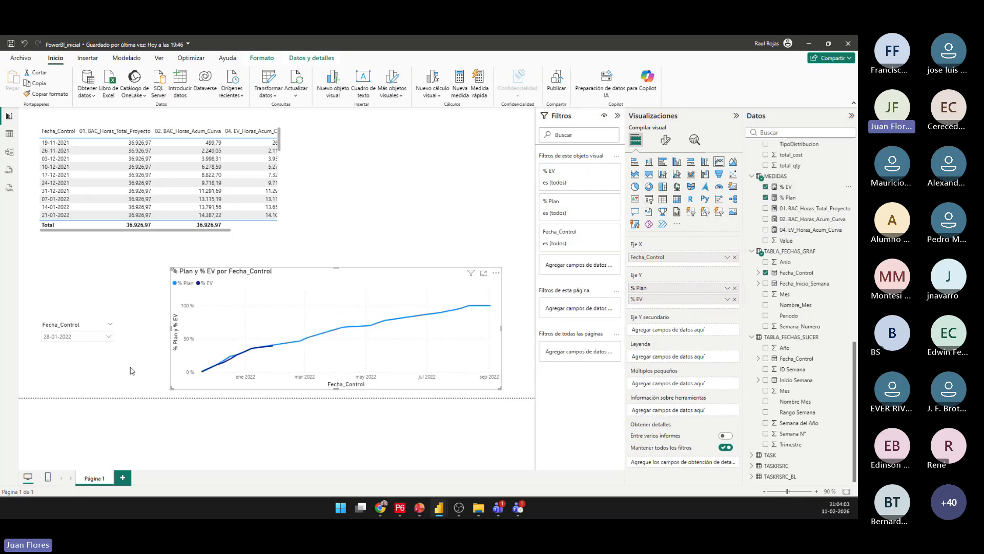
Set the Fecha_Control slicer to 10-12-2021 and deselect the line chart.
{"action": "left_click", "coordinate": [108, 336]}
{"action": "left_click", "coordinate": [74, 295]}
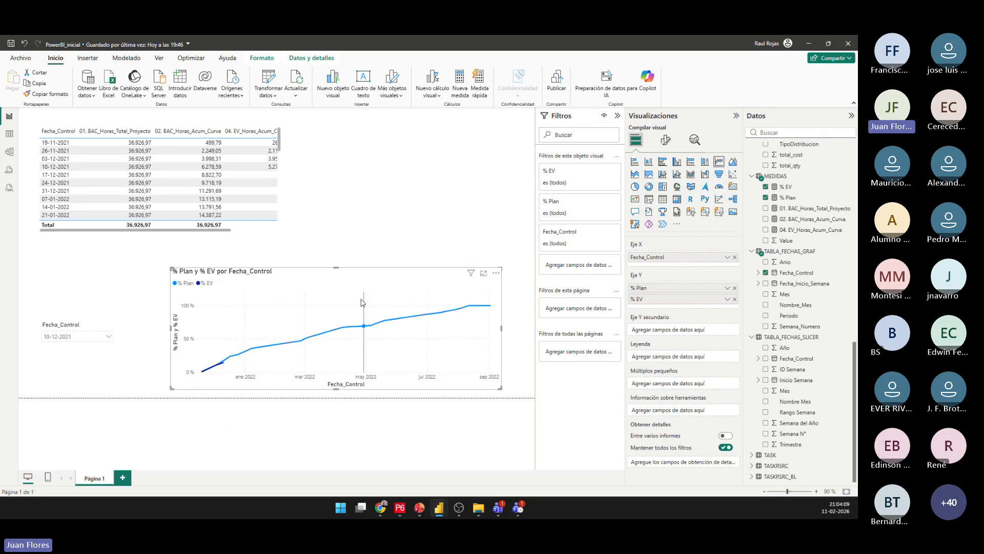
{"action": "mouse_move", "coordinate": [303, 317]}
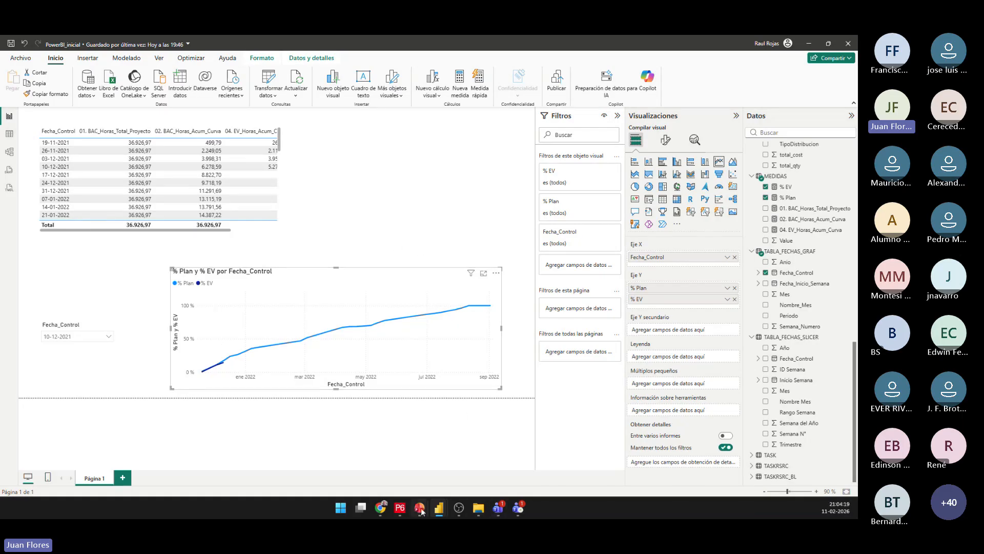
{"action": "mouse_move", "coordinate": [417, 511]}
{"action": "mouse_move", "coordinate": [518, 507]}
{"action": "left_click", "coordinate": [315, 458]}
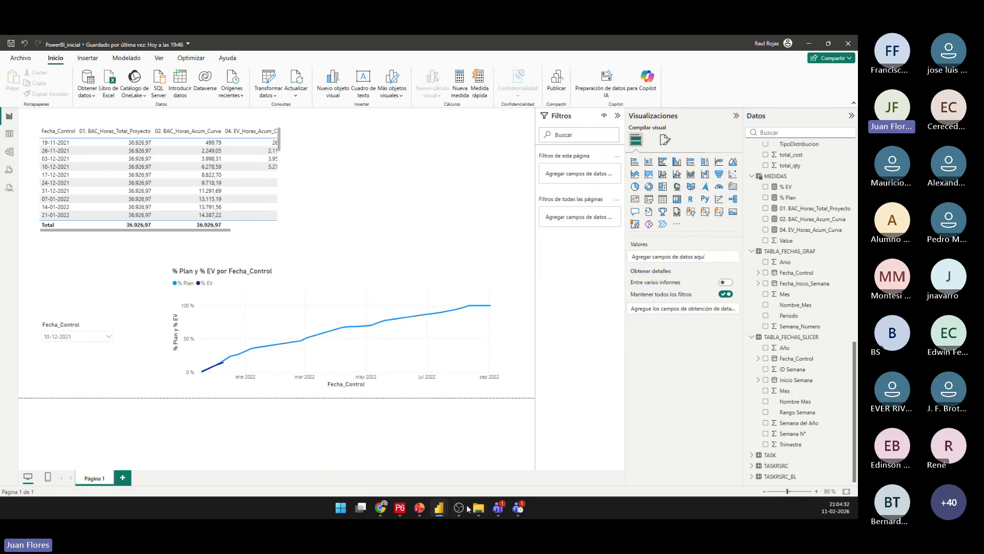
Switch to the PBI-P6_1 report, expand its filter, visualization and data areas, and list the fields of the IMAGENES table.
{"action": "mouse_move", "coordinate": [440, 508]}
{"action": "left_click", "coordinate": [443, 455]}
{"action": "left_click", "coordinate": [444, 450]}
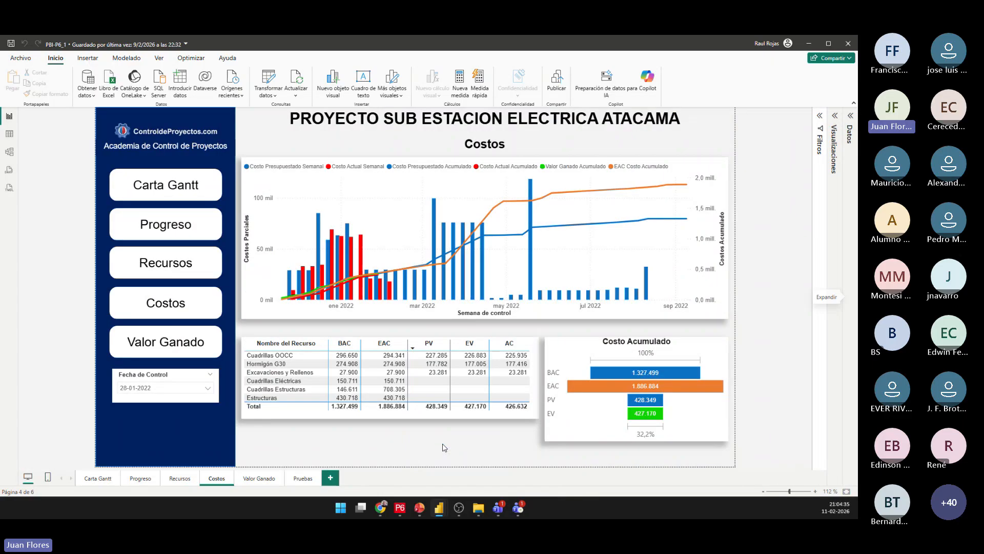
{"action": "left_click", "coordinate": [820, 116]}
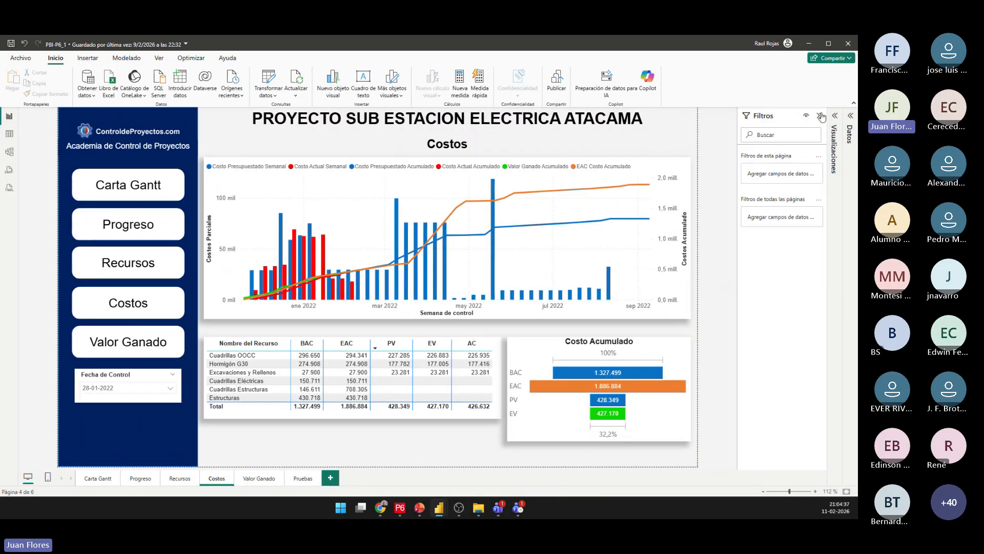
{"action": "left_click", "coordinate": [834, 117]}
{"action": "left_click", "coordinate": [851, 116]}
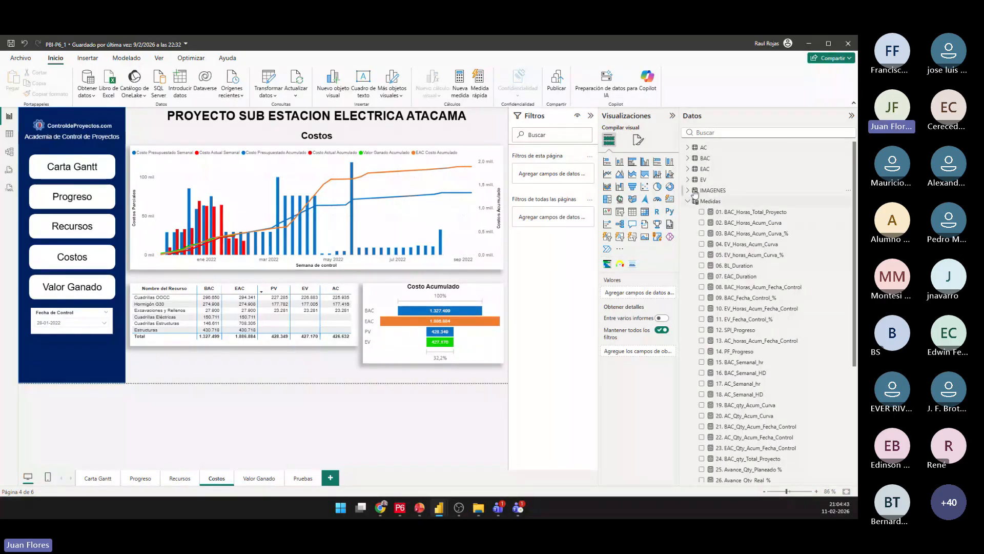
{"action": "left_click", "coordinate": [700, 191]}
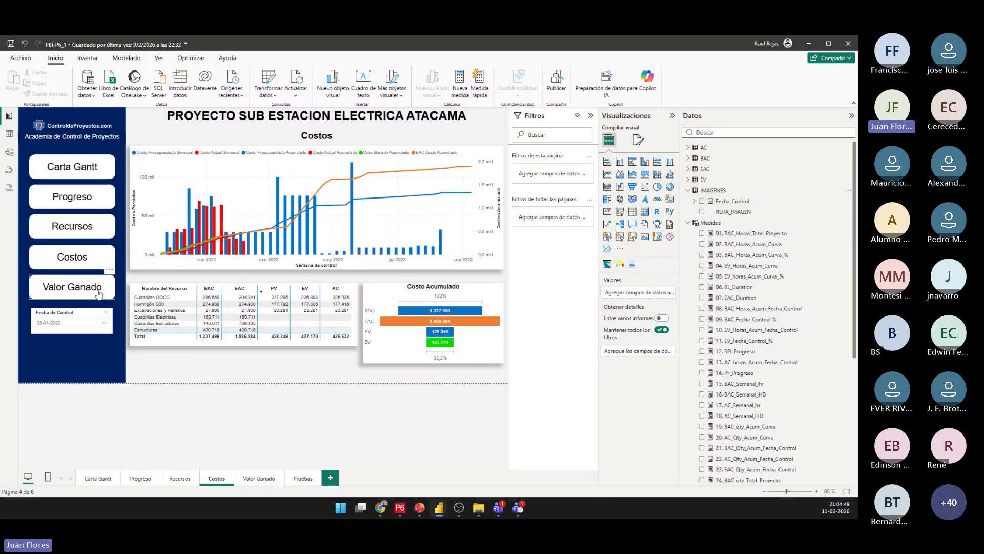
Go to the Progreso page of the report and look through the measures in the Medidas table.
{"action": "left_click", "coordinate": [76, 202], "text": "ctrl"}
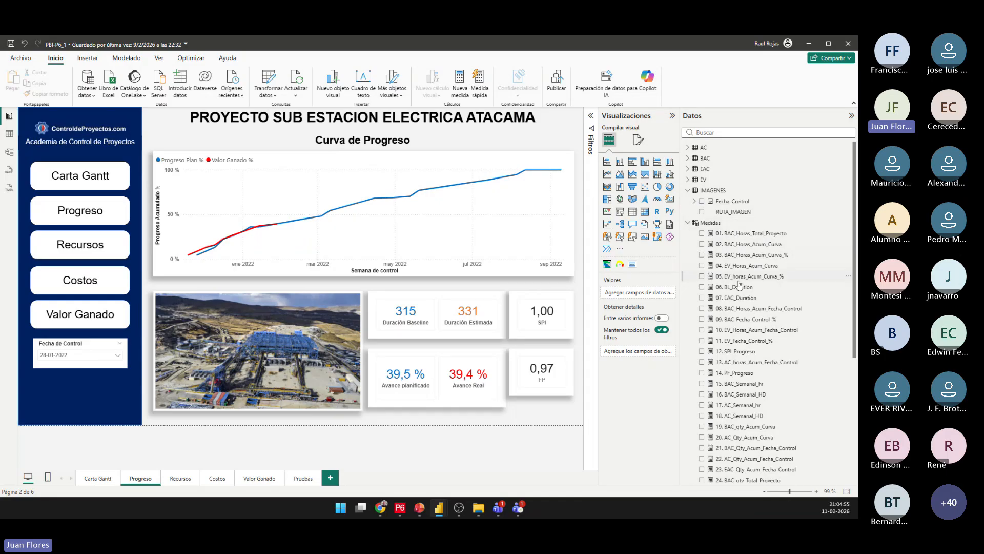
{"action": "scroll", "coordinate": [741, 351], "scroll_direction": "down", "scroll_amount": 5}
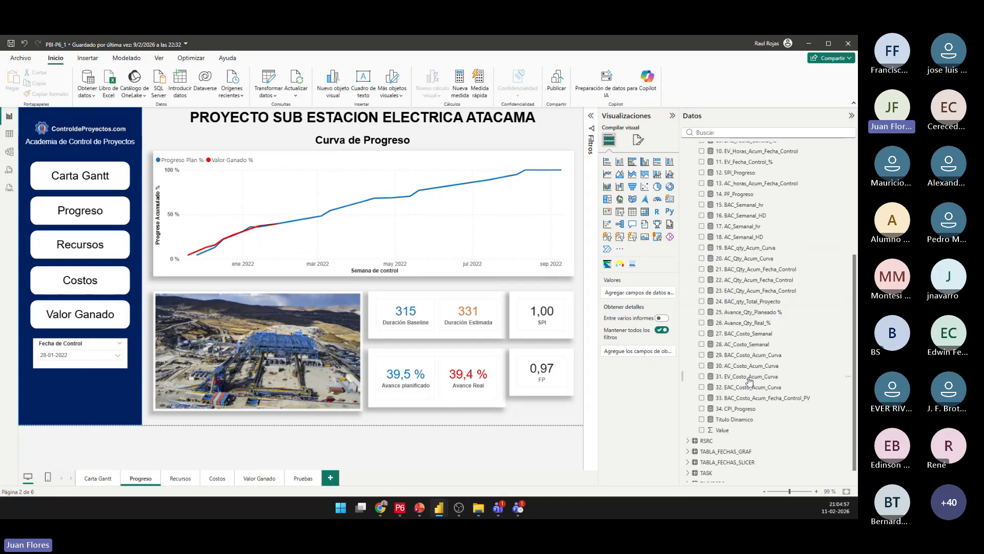
{"action": "scroll", "coordinate": [749, 419], "scroll_direction": "up", "scroll_amount": 5}
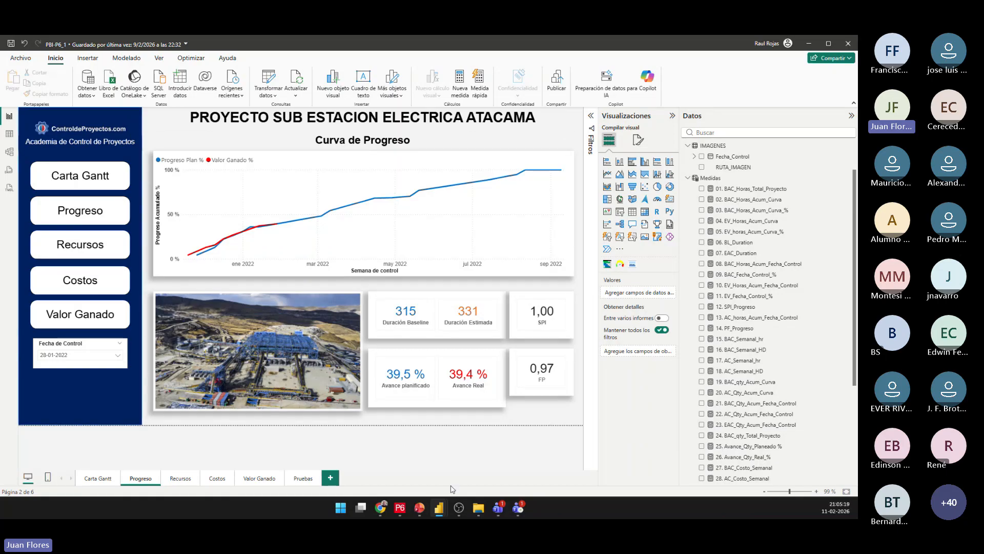
Switch to the PBI-P6_Presentación deck in PowerPoint, start the slide show from the current slide and advance to the Próximos Pasos bullet list.
{"action": "mouse_move", "coordinate": [420, 508]}
{"action": "left_click", "coordinate": [377, 447]}
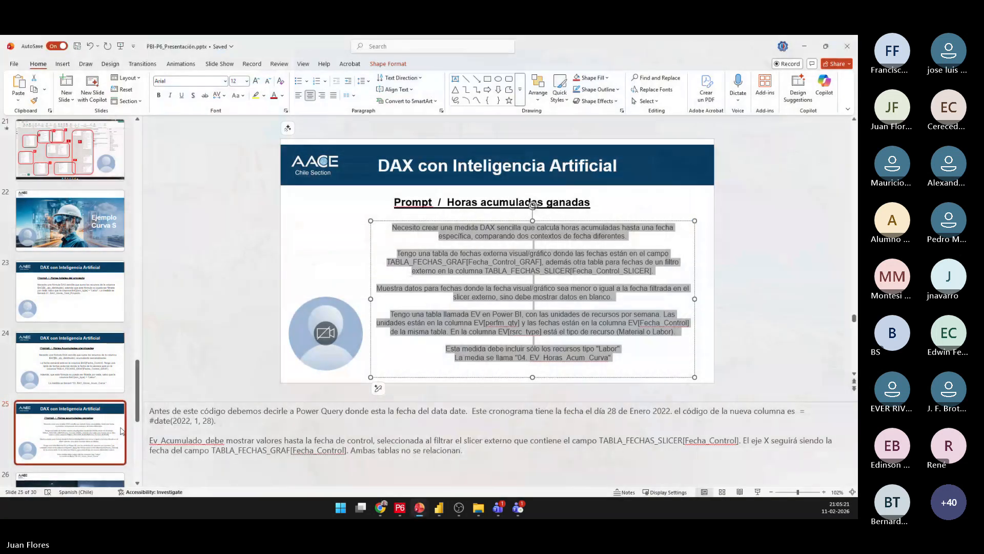
{"action": "left_click", "coordinate": [758, 492]}
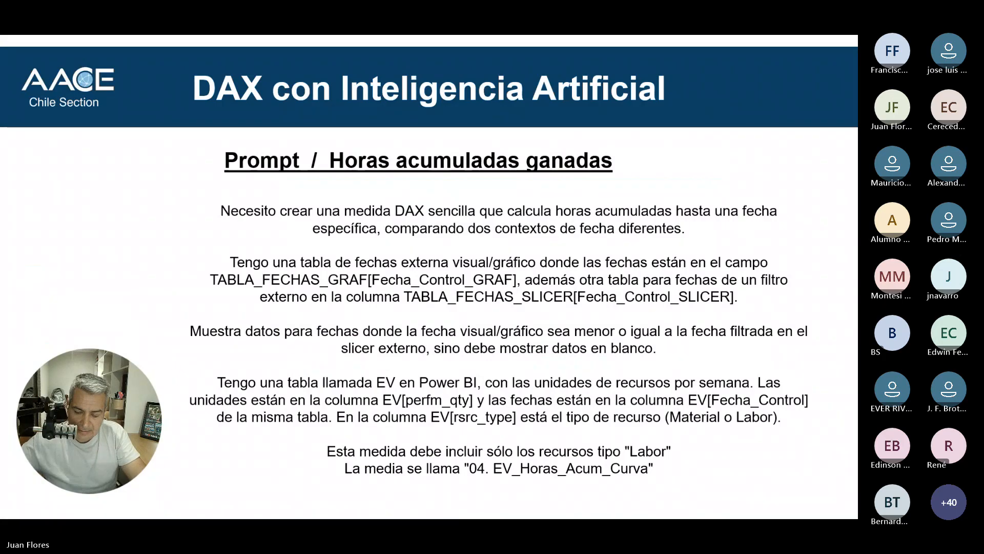
{"action": "key", "text": "Right"}
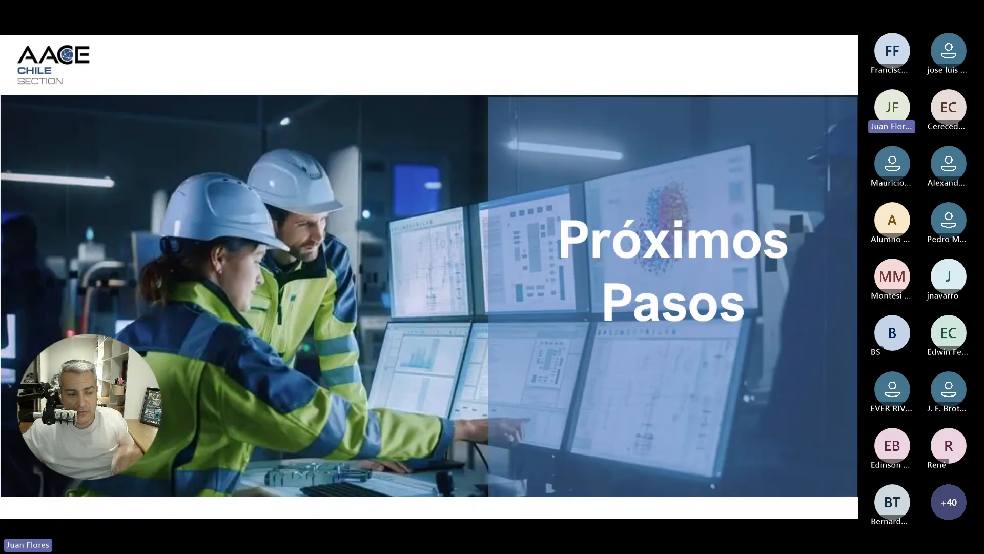
{"action": "key", "text": "Right"}
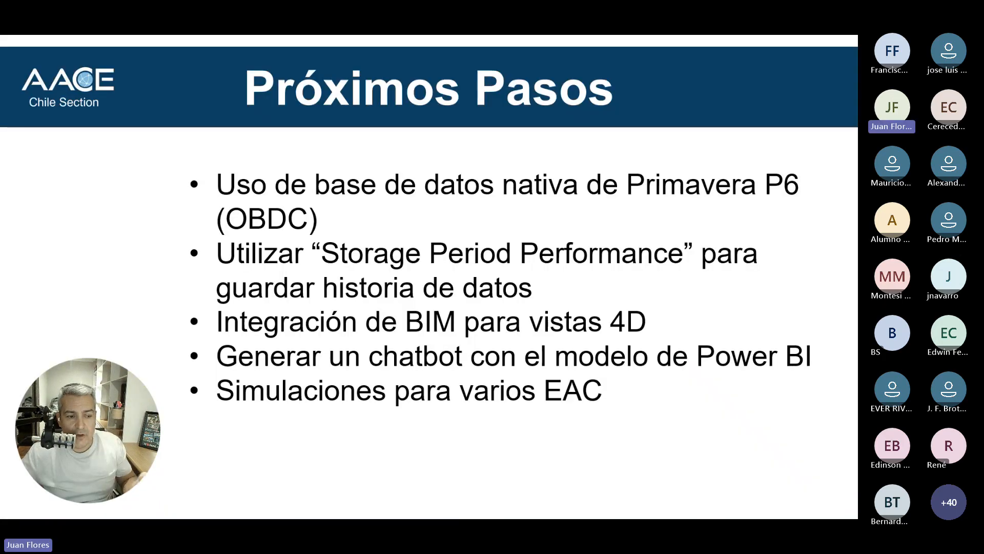